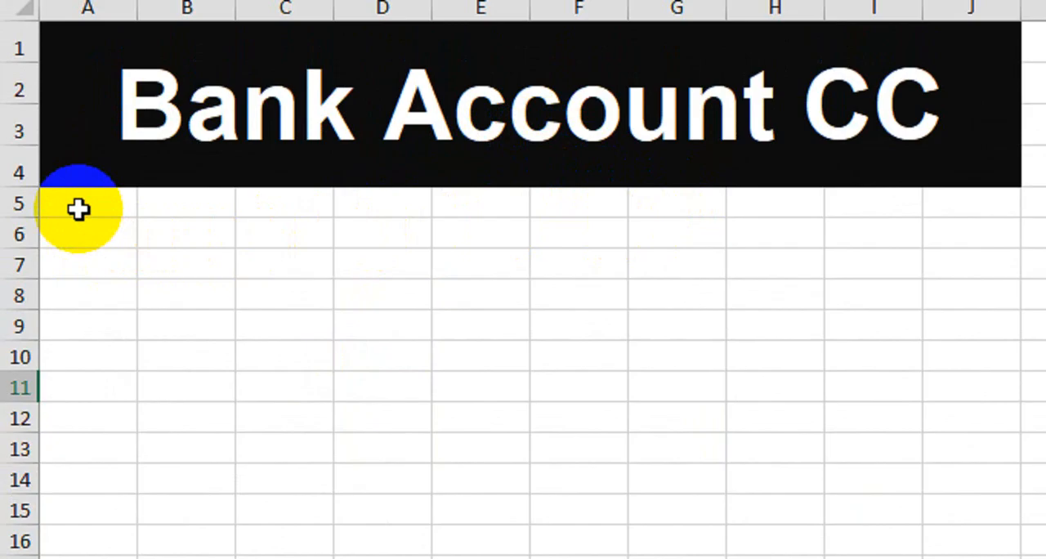
- Enter the column headers Sr #, Date and Descriptions in cells A5 to C5
left_click(78, 209)
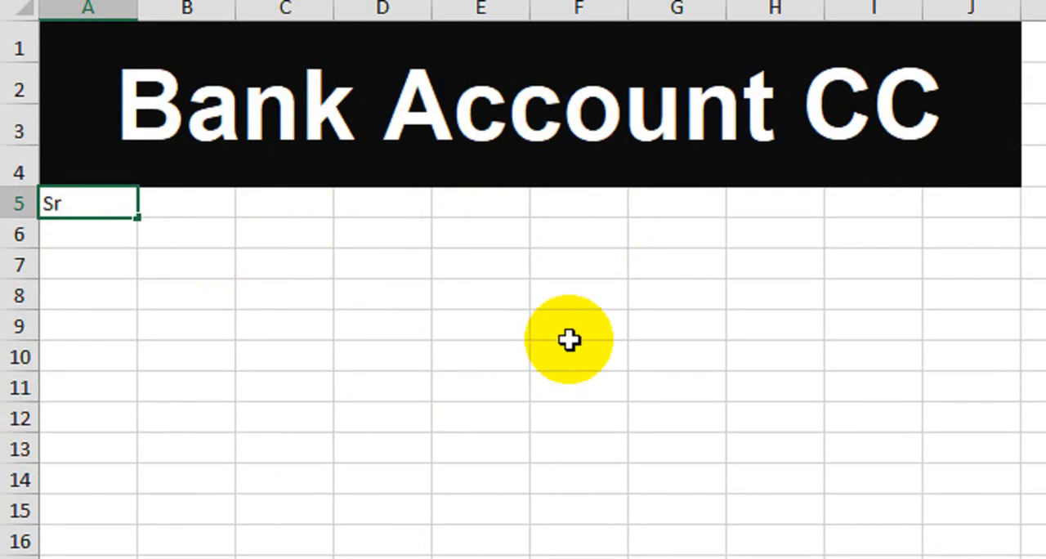
key("Tab")
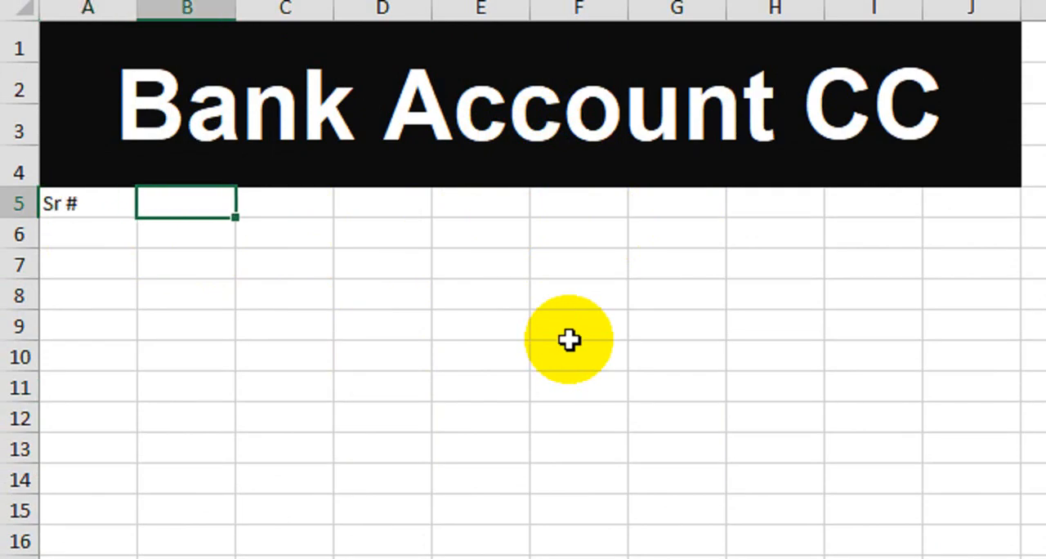
key("Tab")
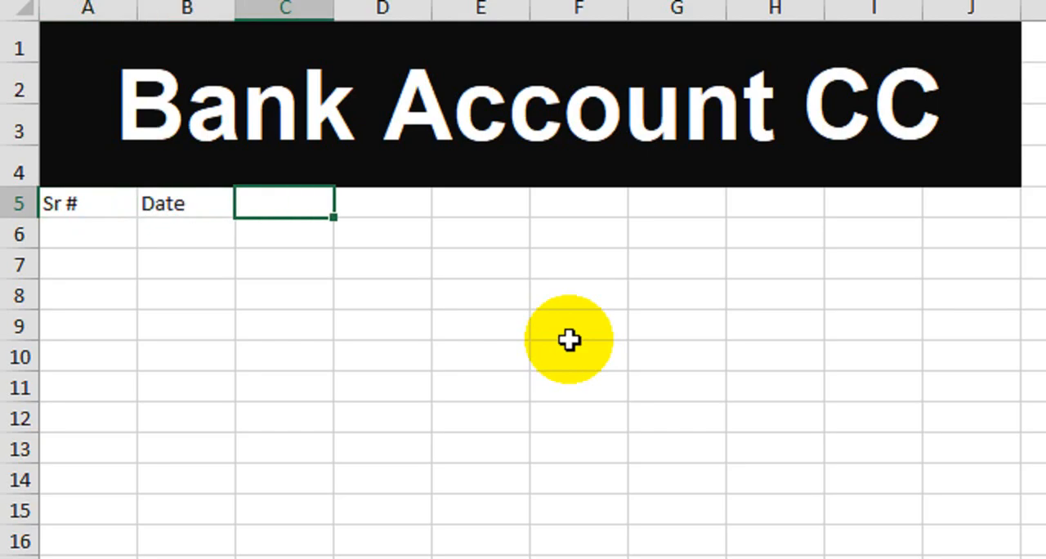
type("Descriptions")
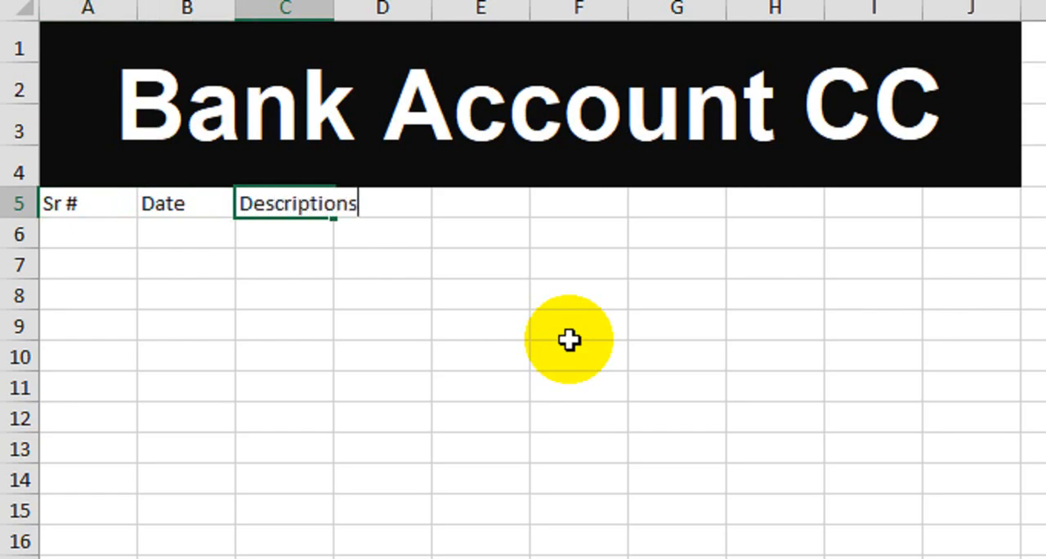
key("Tab")
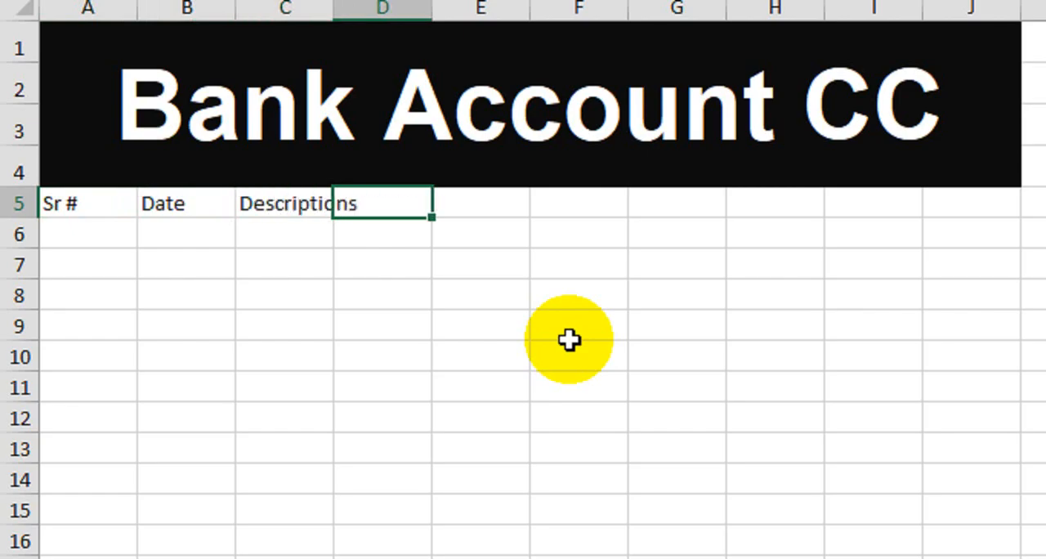
- Add the column headers Withdraw in D5 and Deposit in E5
type("With")
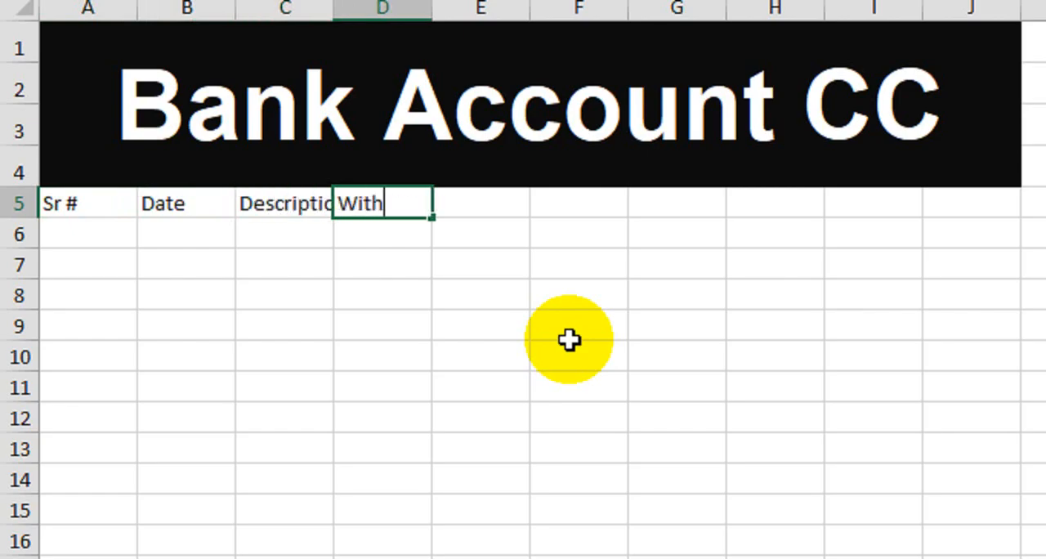
type("draw")
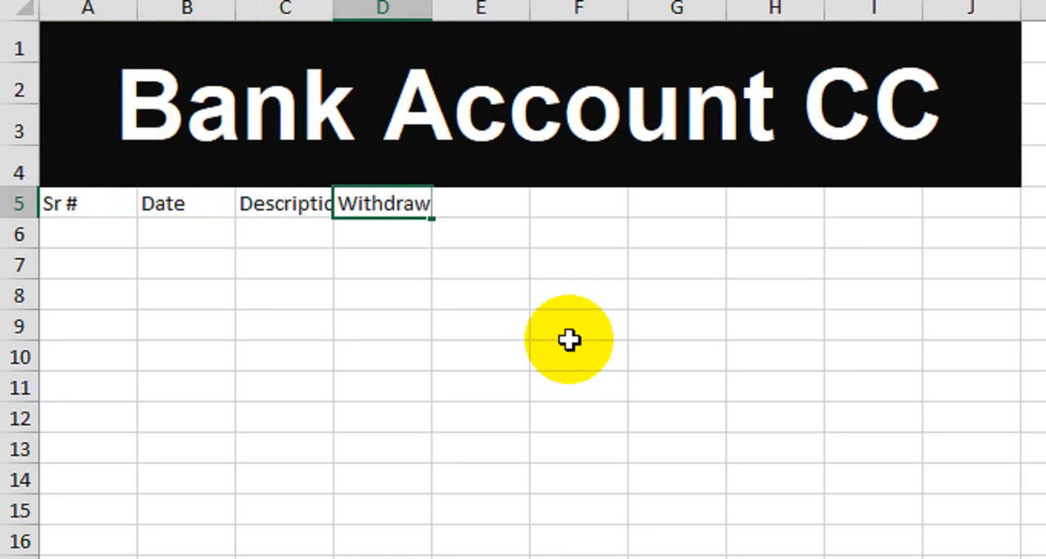
key("Tab")
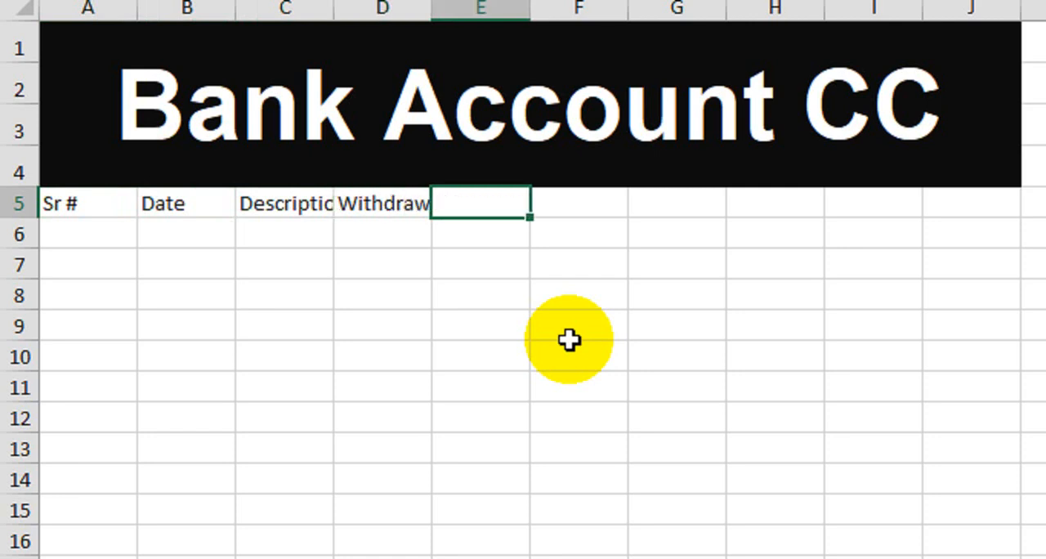
type("Deposit")
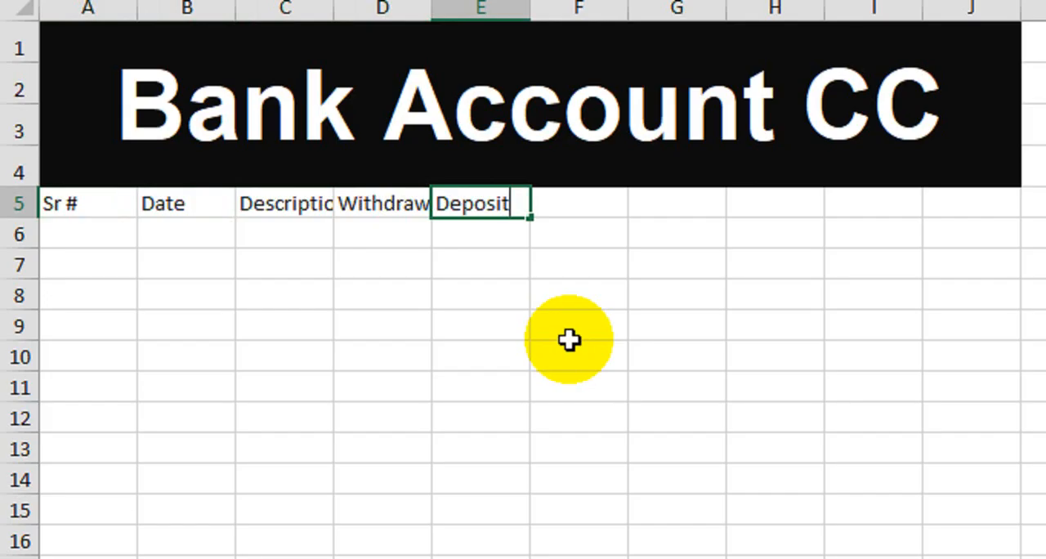
key("Tab")
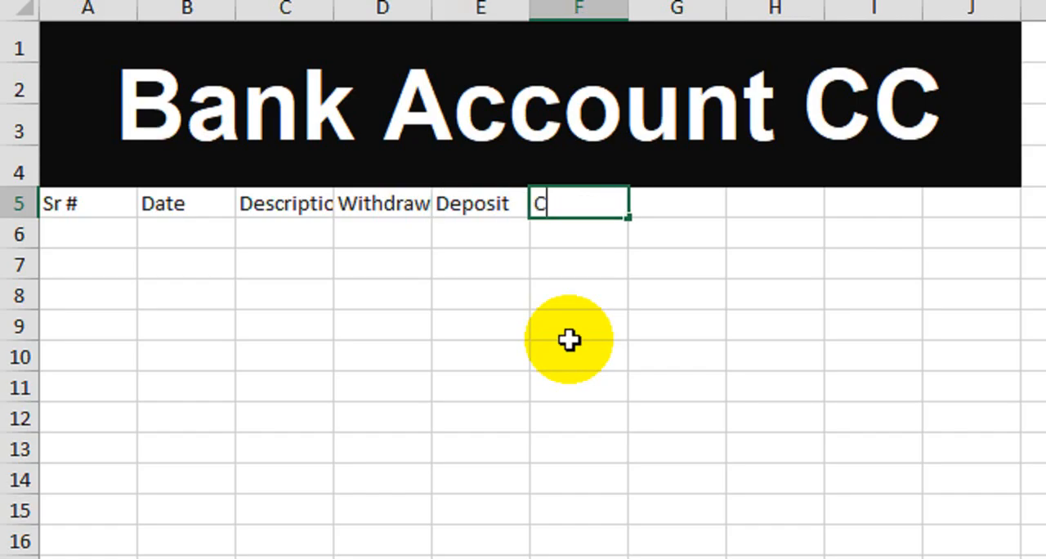
- Add the column headers Closing Balance in F5 and Interest in G5
type("Closing")
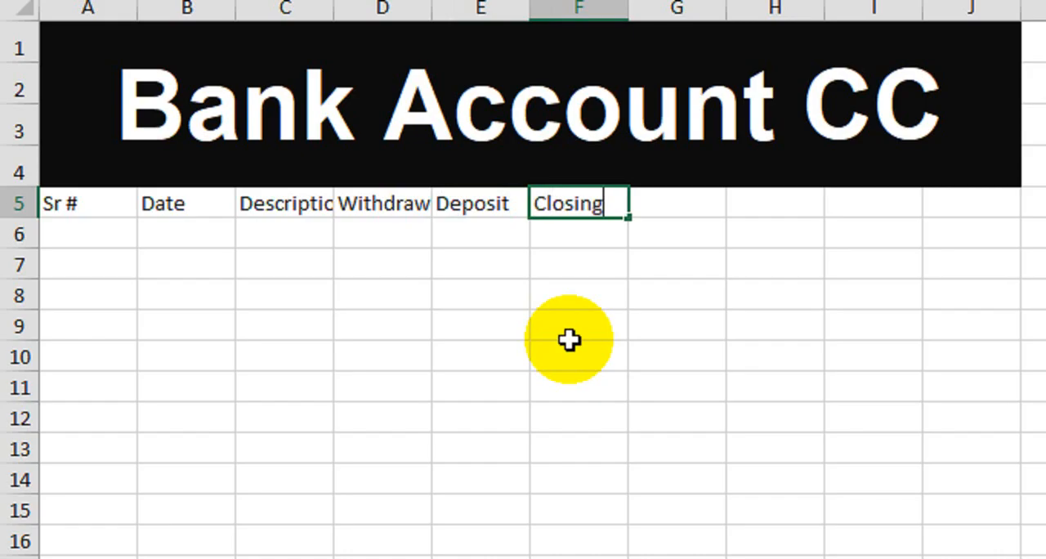
type(" Bala")
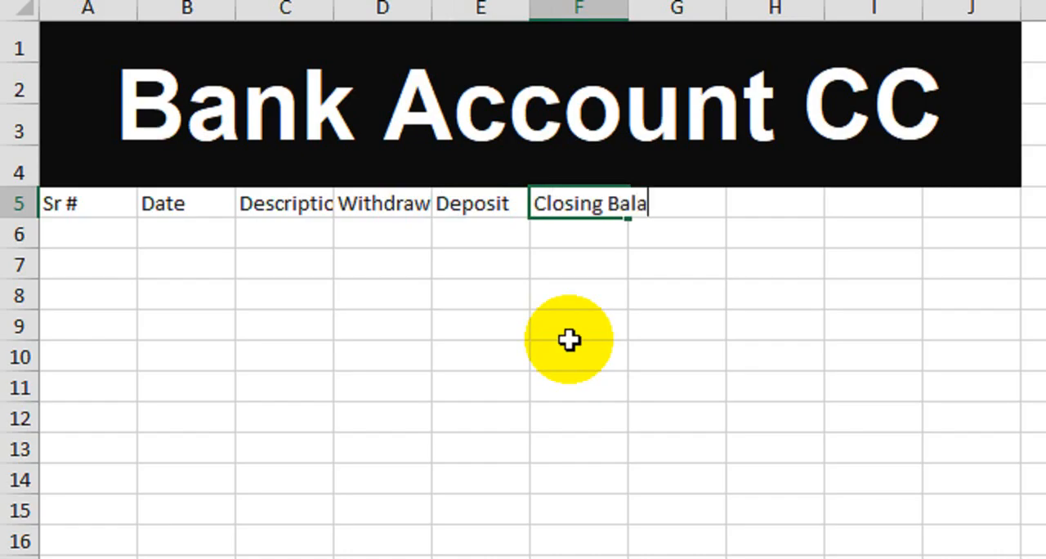
type("nce")
key("Tab")
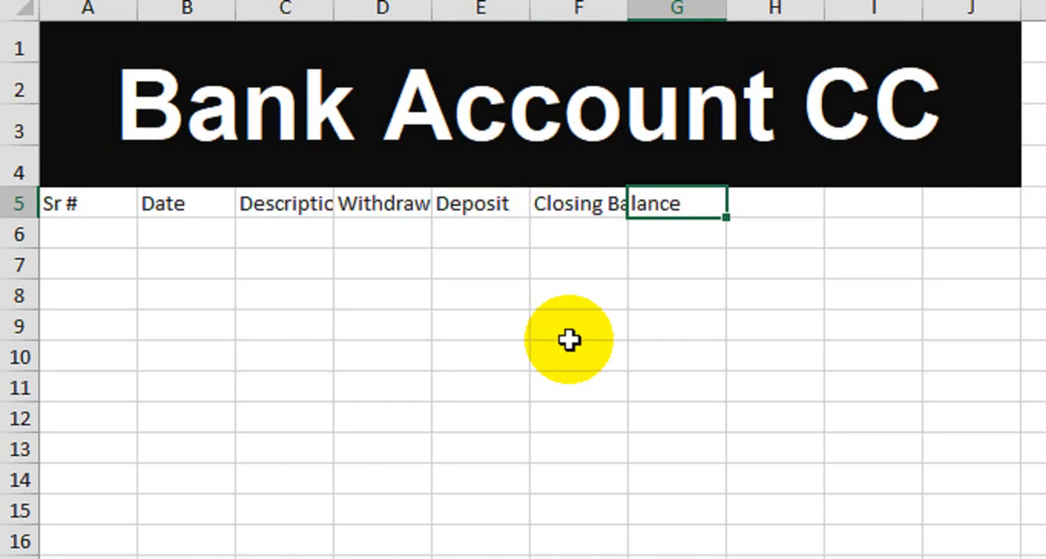
type("Im")
key("BackSpace")
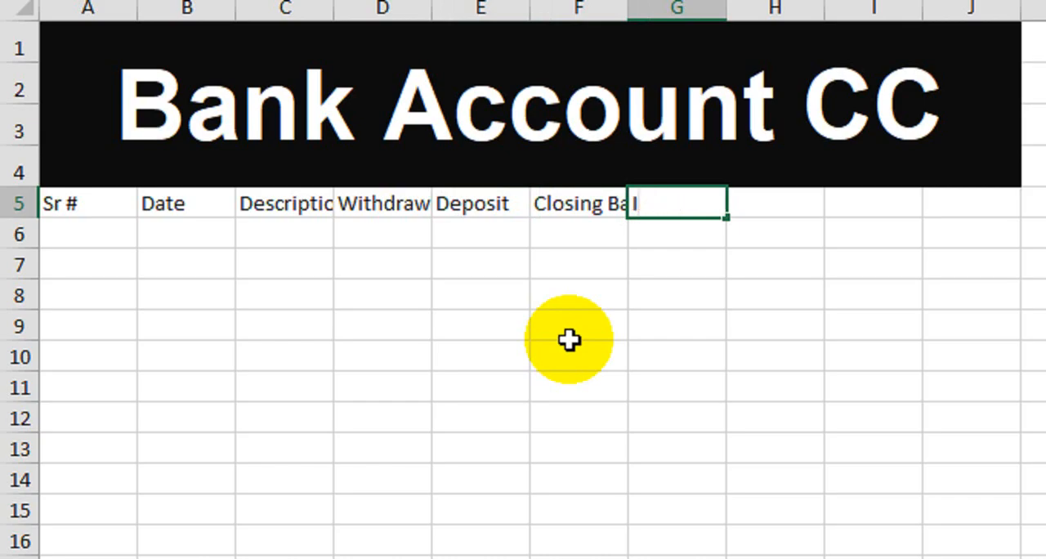
type("nterest")
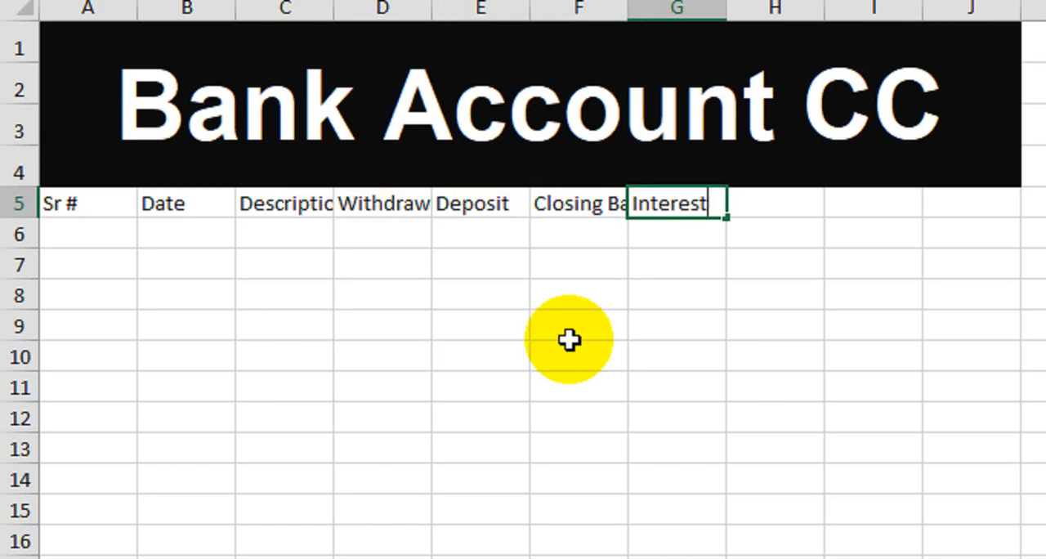
key("Return")
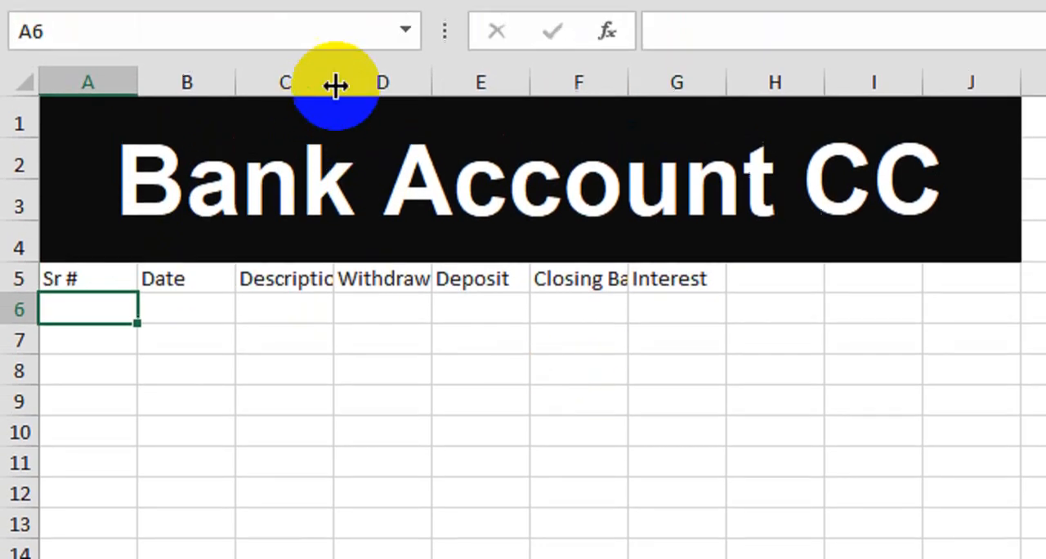
- Widen columns C to G so that each header fits with some extra room
double_click(334, 10)
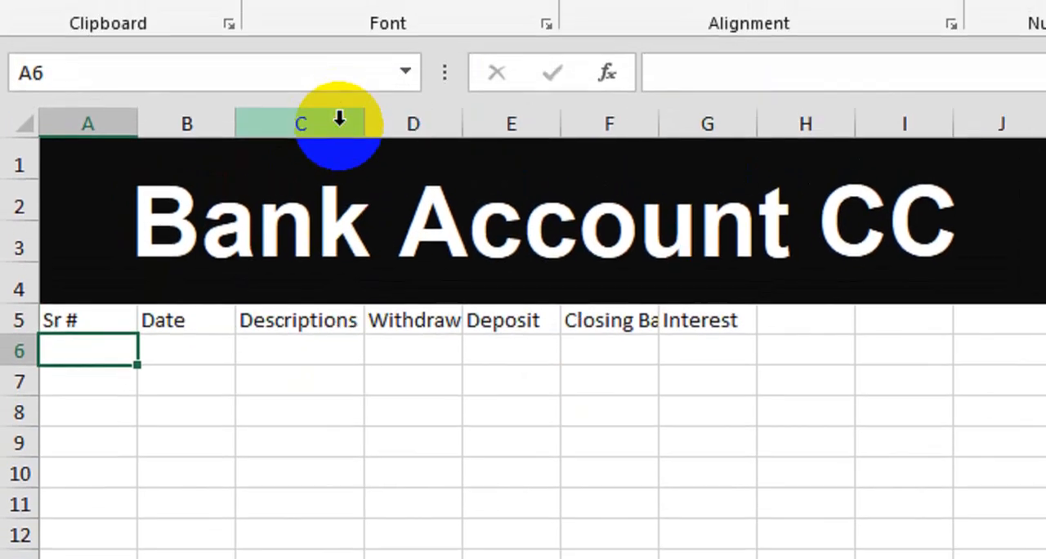
left_click_drag(462, 123, 468, 123)
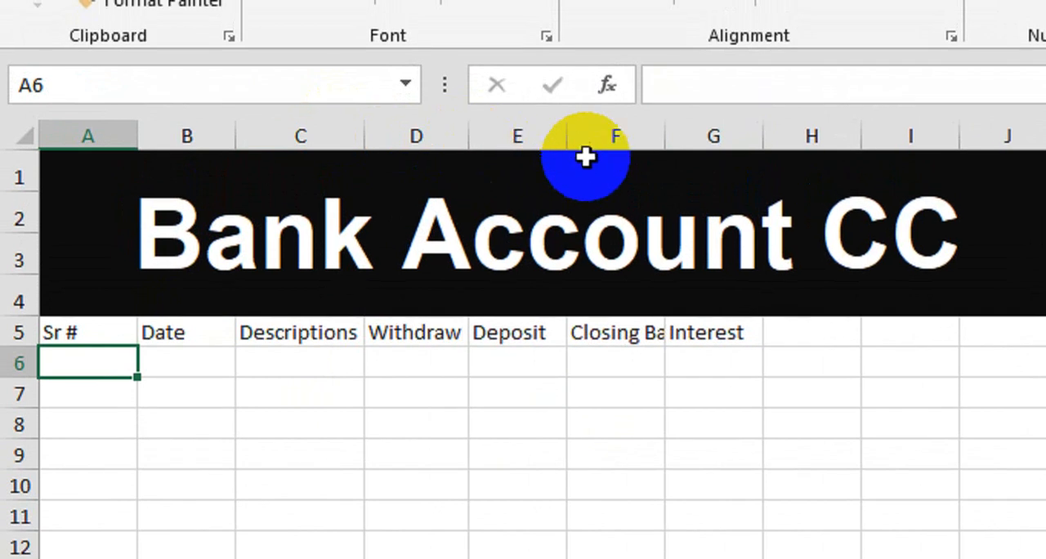
double_click(675, 149)
left_click_drag(370, 139, 434, 147)
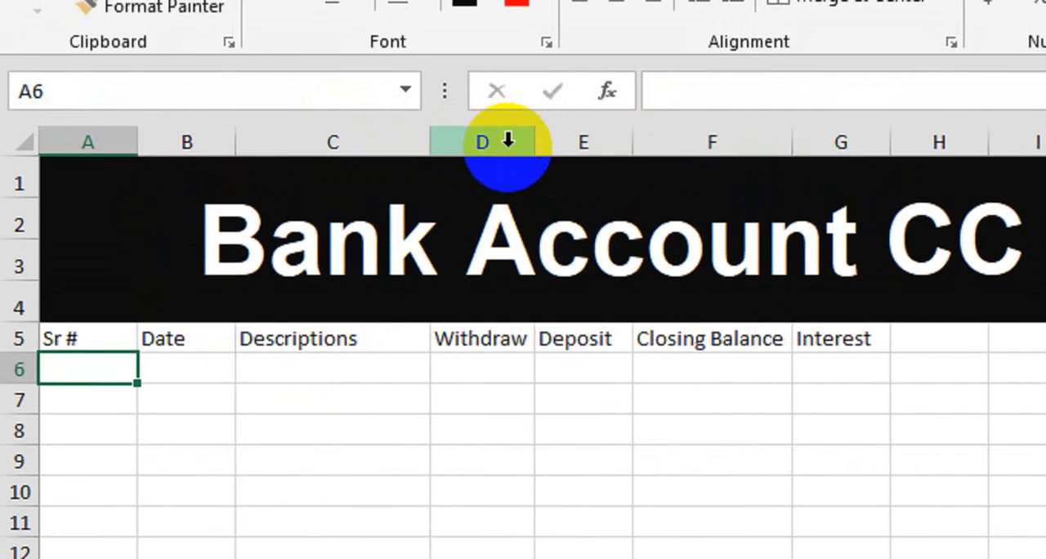
left_click_drag(532, 144, 577, 145)
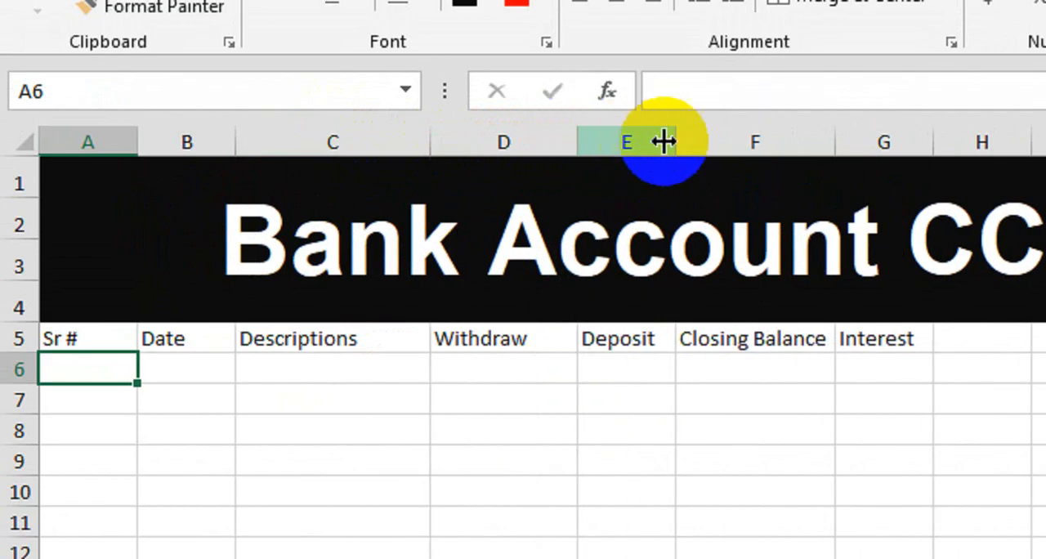
left_click_drag(666, 143, 705, 140)
left_click_drag(842, 139, 868, 142)
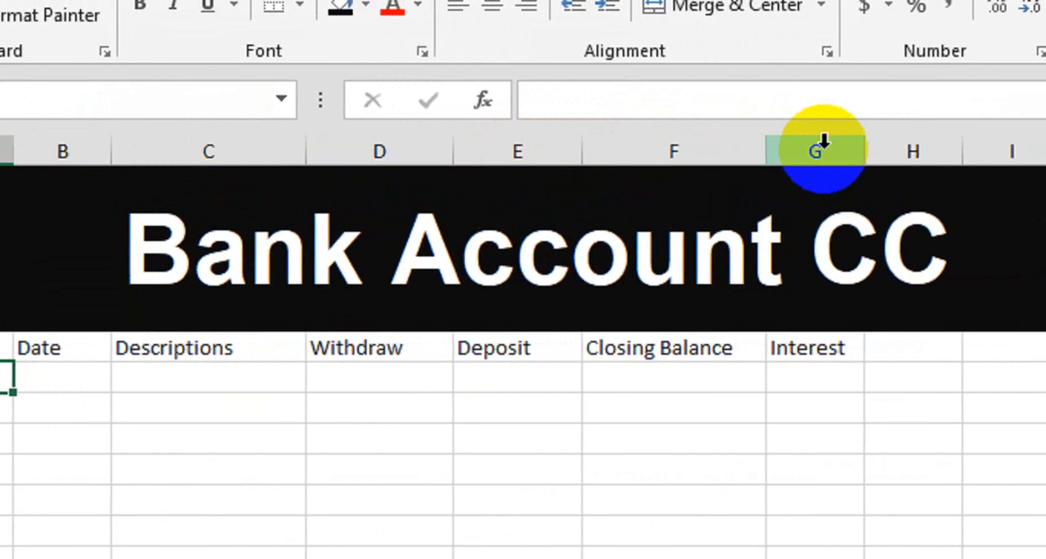
left_click_drag(957, 145, 1018, 152)
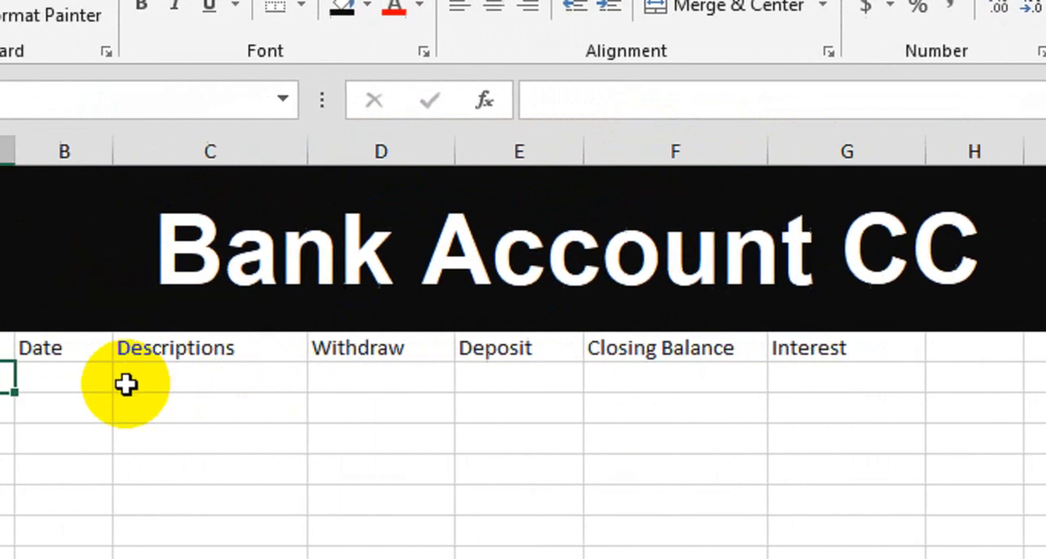
- Number the Sr # column from 1 in A6 to 15 in A20 by extending a 1, 2 series
type("1")
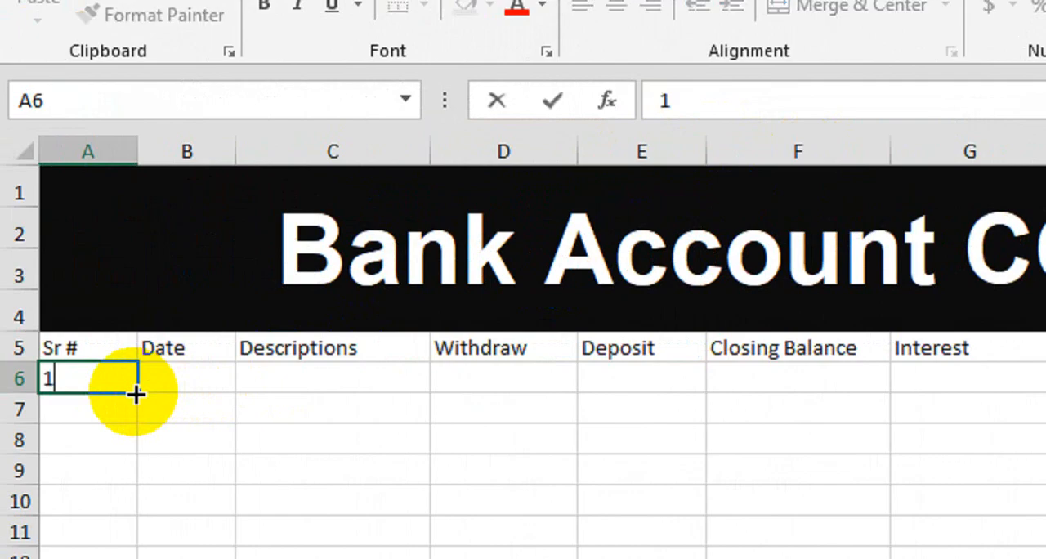
key("Return")
type("2")
key("Return")
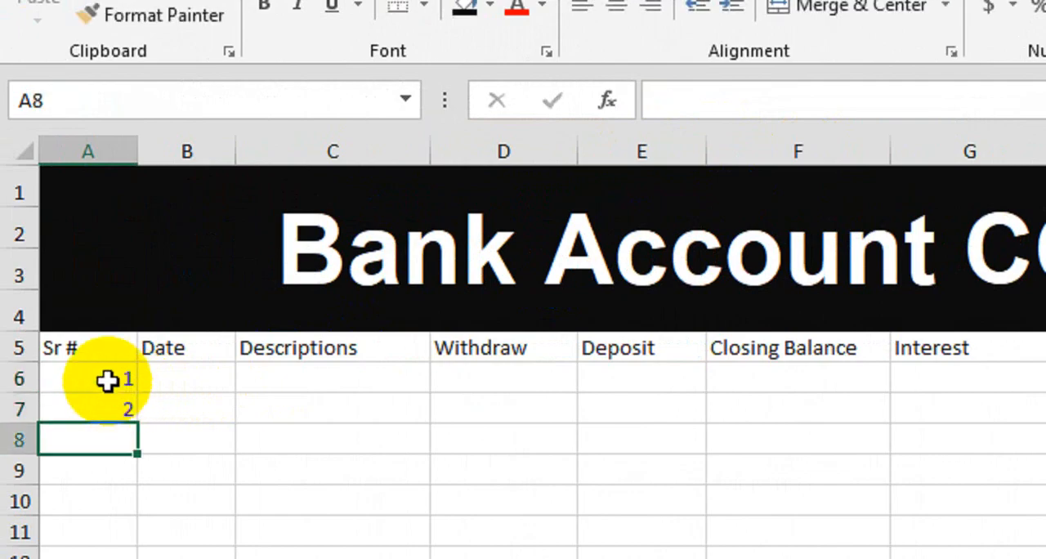
left_click_drag(110, 378, 107, 406)
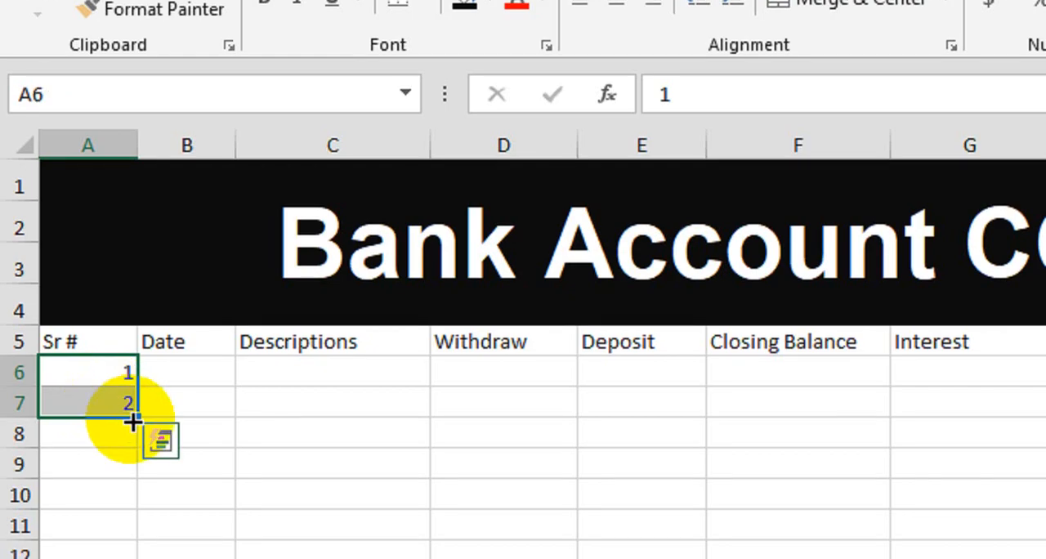
mouse_move(132, 421)
left_mouse_down()
mouse_move(140, 507)
mouse_move(155, 442)
mouse_move(147, 475)
mouse_move(146, 422)
left_mouse_up()
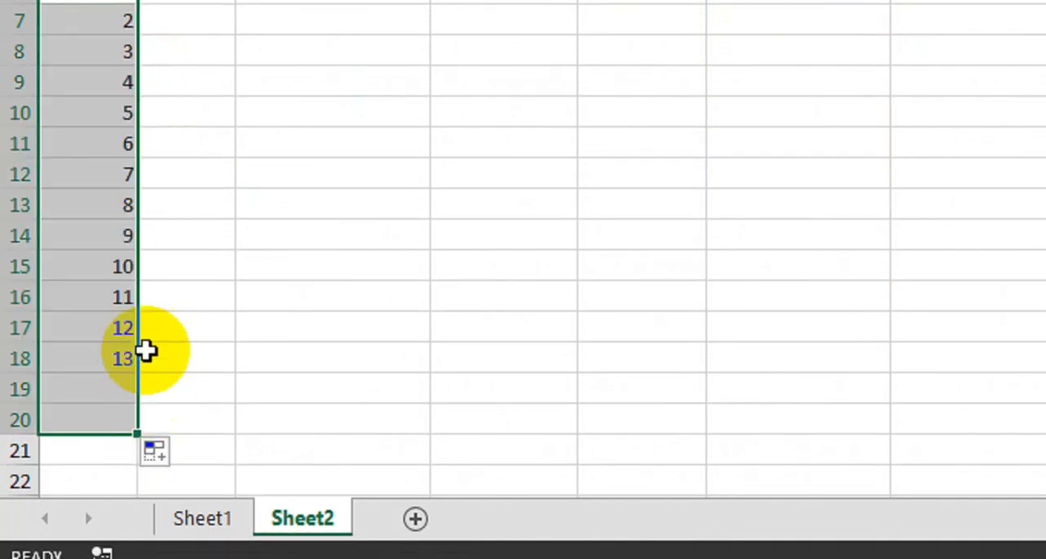
- Apply all borders to the table range A5:G20
left_click_drag(112, 84, 892, 482)
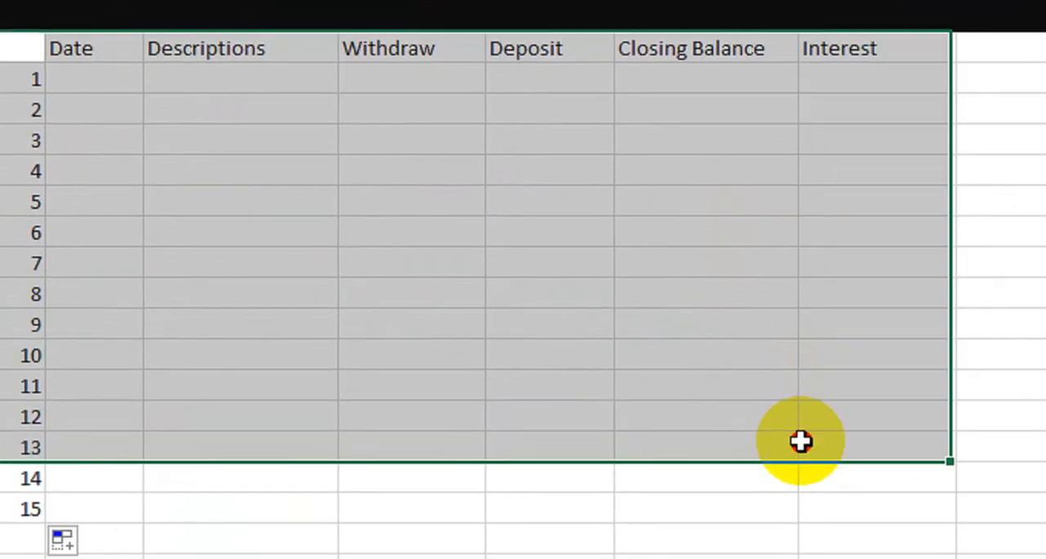
left_click_drag(800, 441, 821, 496)
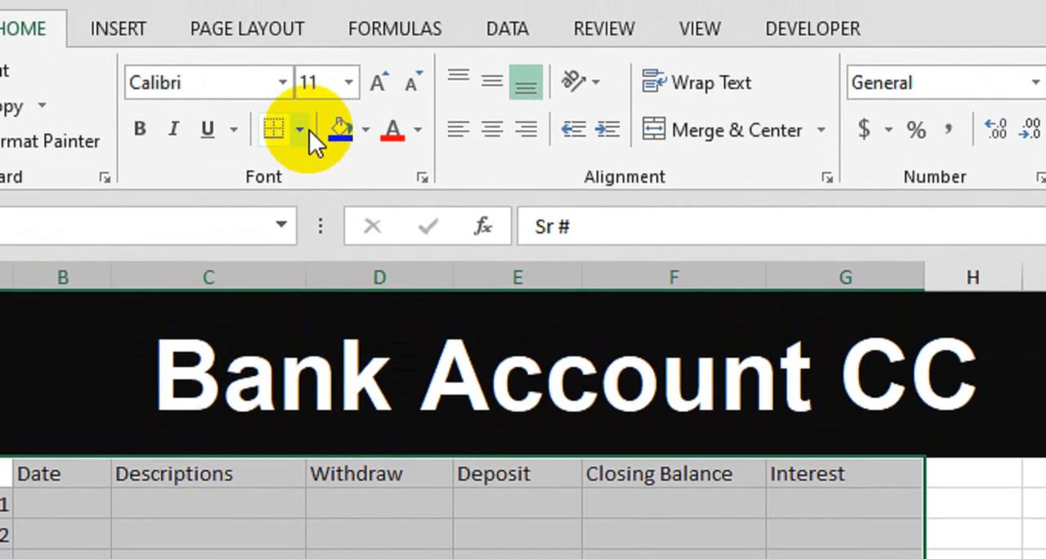
left_click(302, 132)
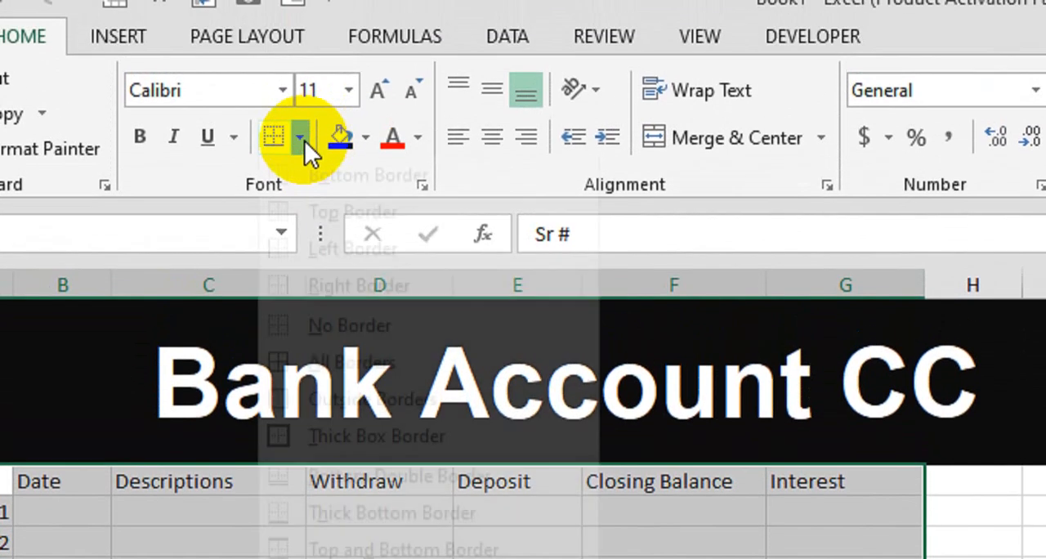
left_click(353, 398)
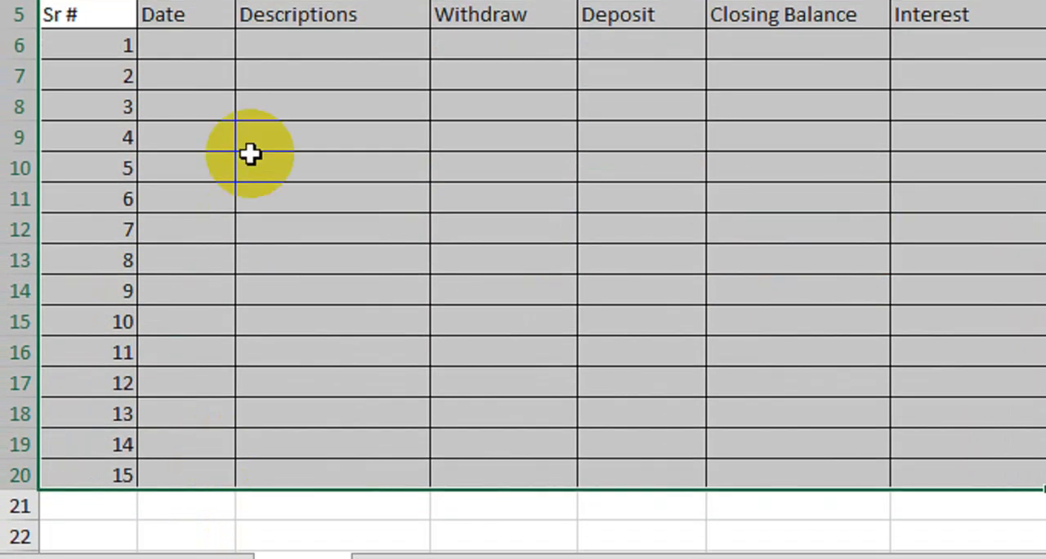
left_click(161, 475)
- Format the header row A5:G5 with bold white text on a blue fill
left_click_drag(115, 90, 964, 95)
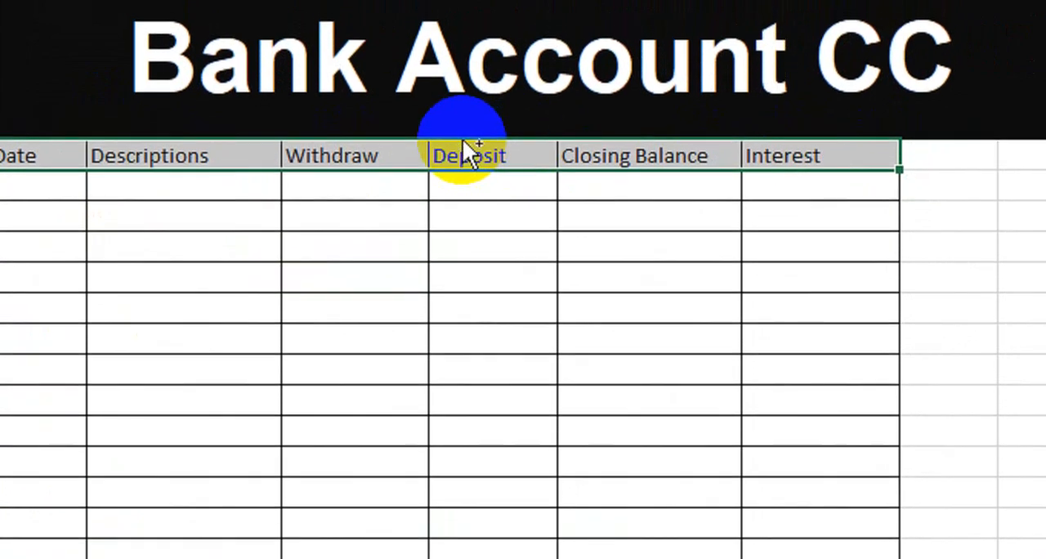
key("ctrl+b")
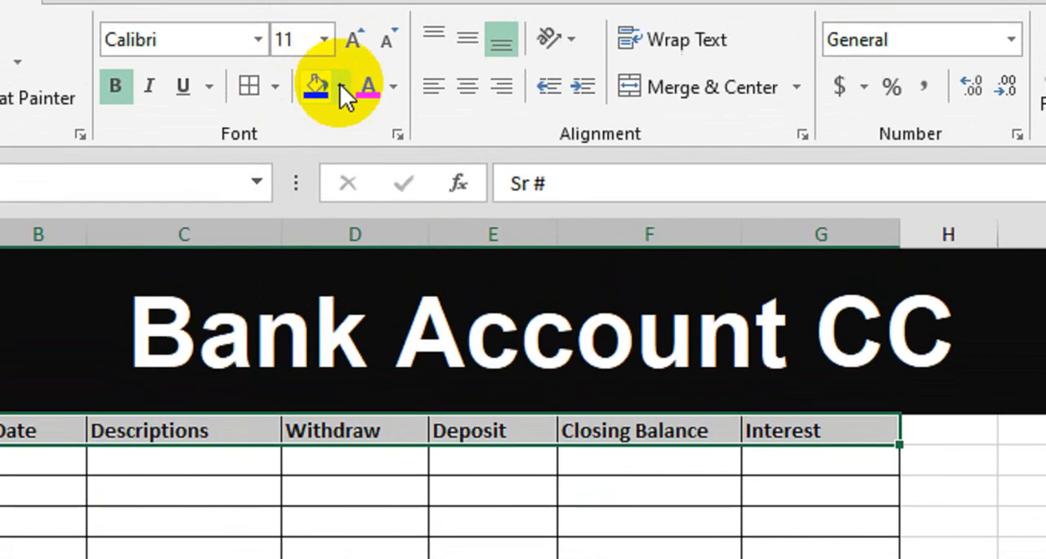
left_click(340, 84)
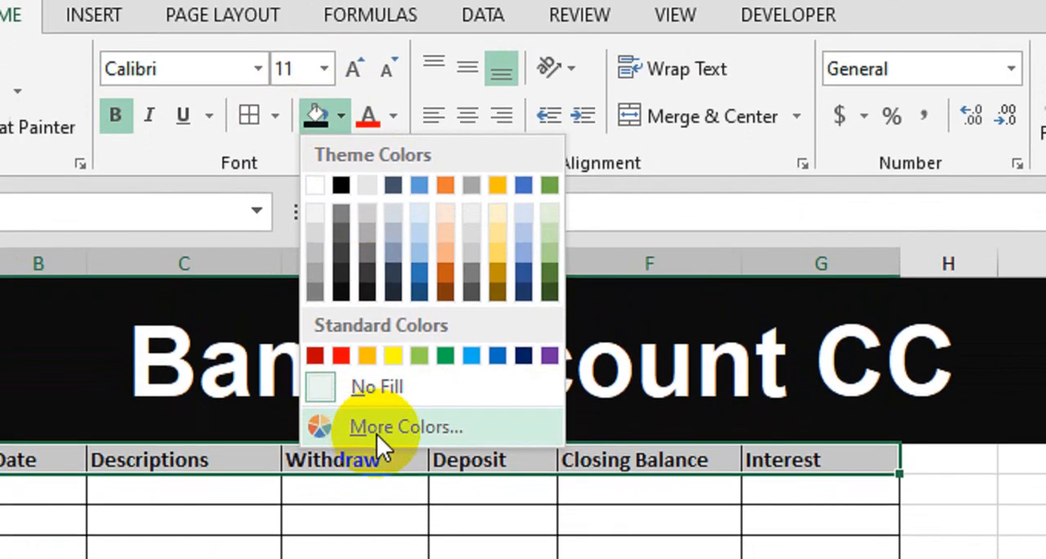
left_click(376, 456)
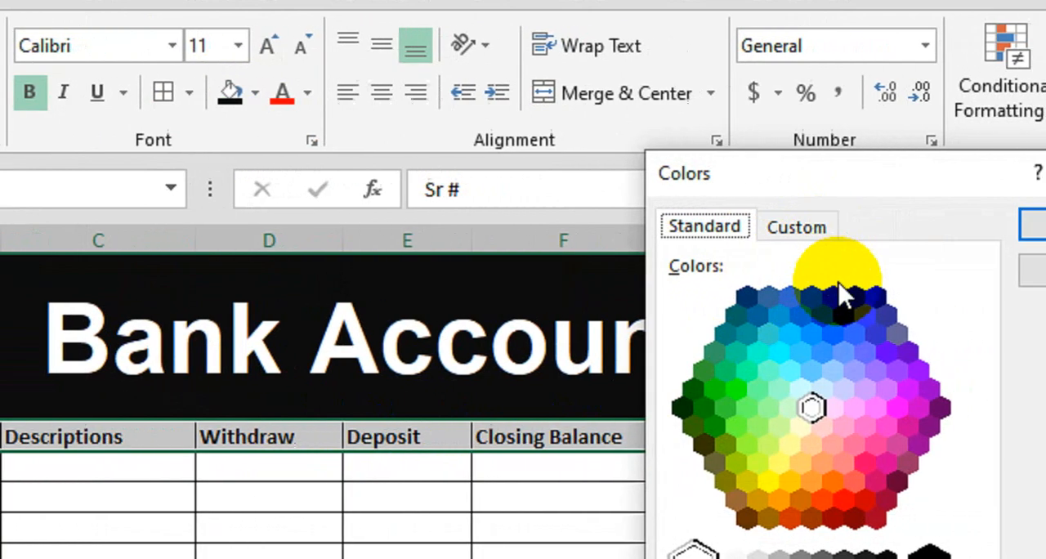
left_click(940, 296)
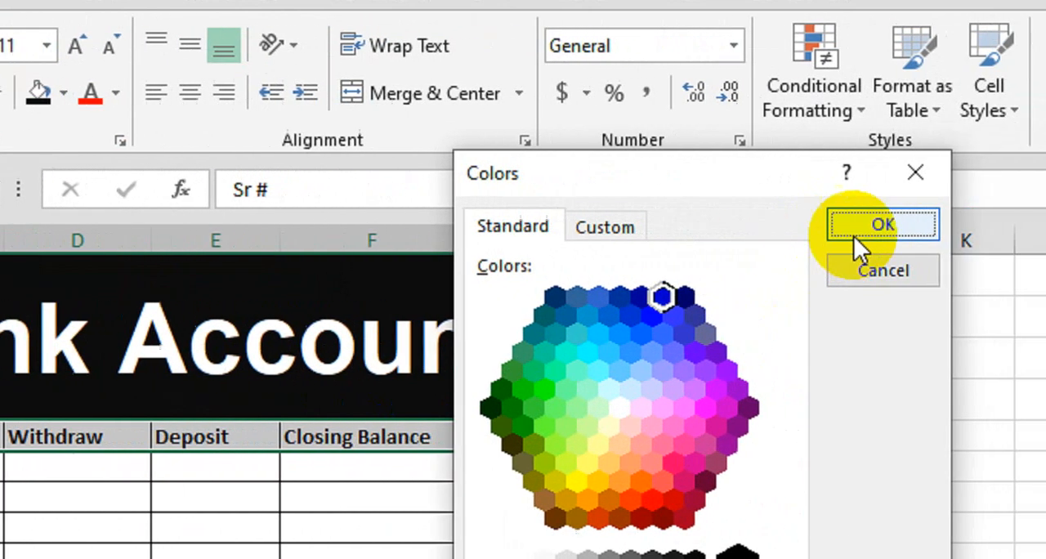
left_click(883, 225)
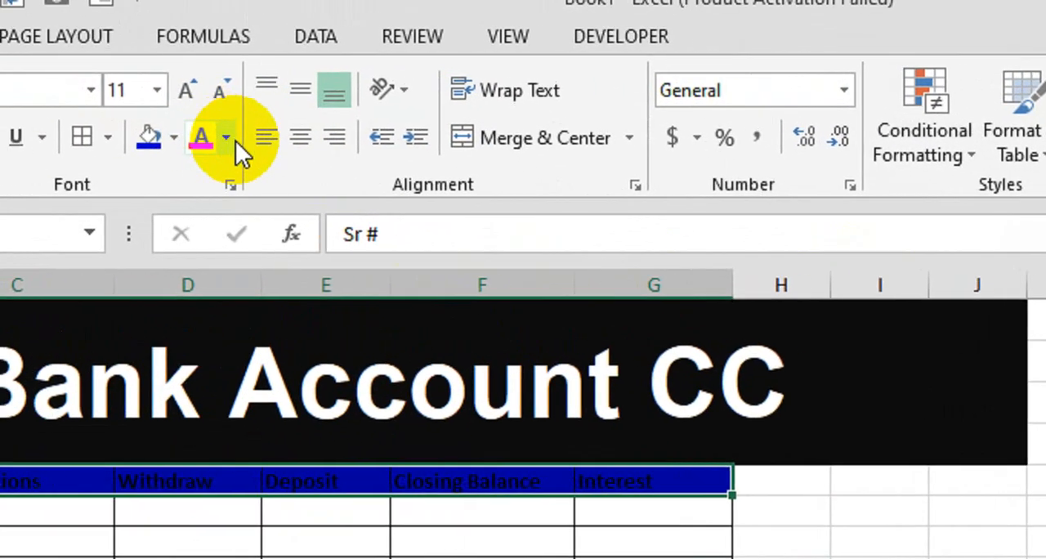
left_click(115, 92)
left_click(263, 240)
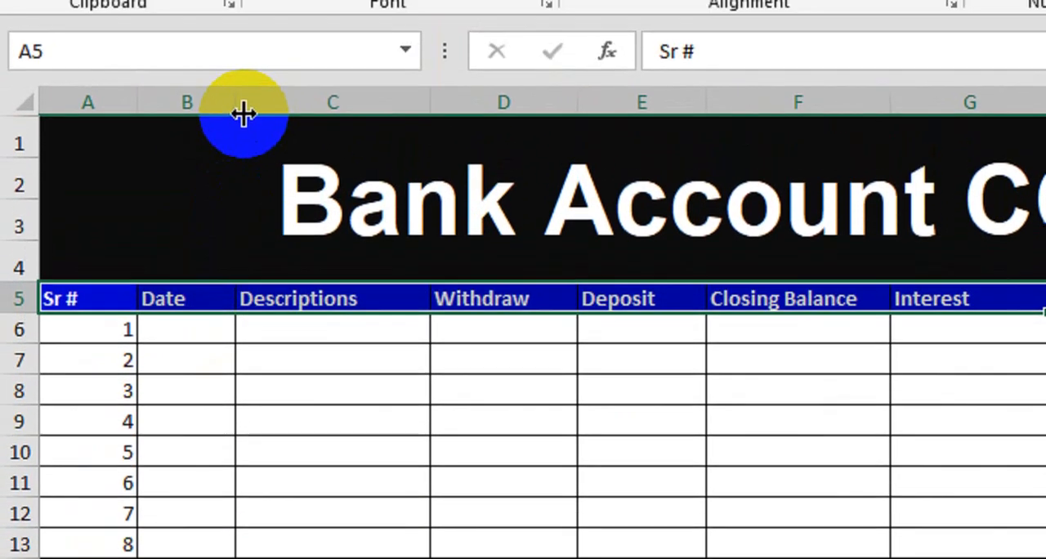
- Widen the Date column slightly and select the first Descriptions cell, C6
left_click_drag(236, 45, 275, 51)
left_click(378, 357)
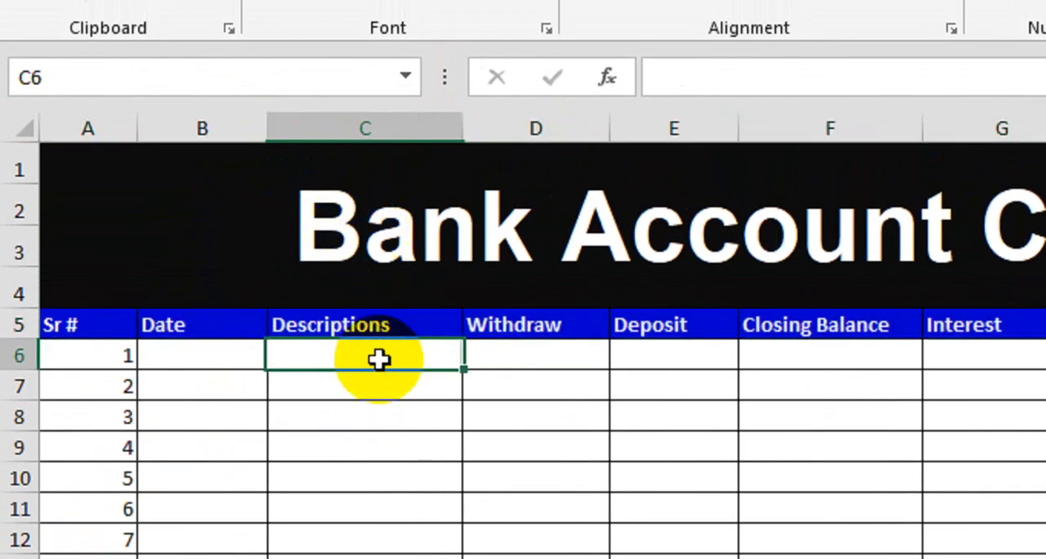
- Enter the descriptions Opening in C6 and Transaction in C7
type("Opening")
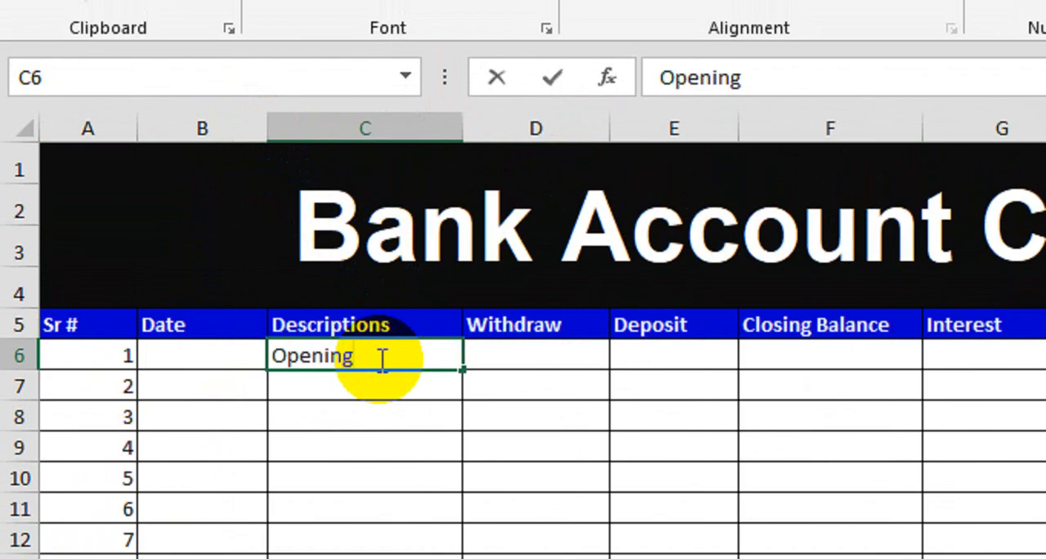
key("Return")
type("T")
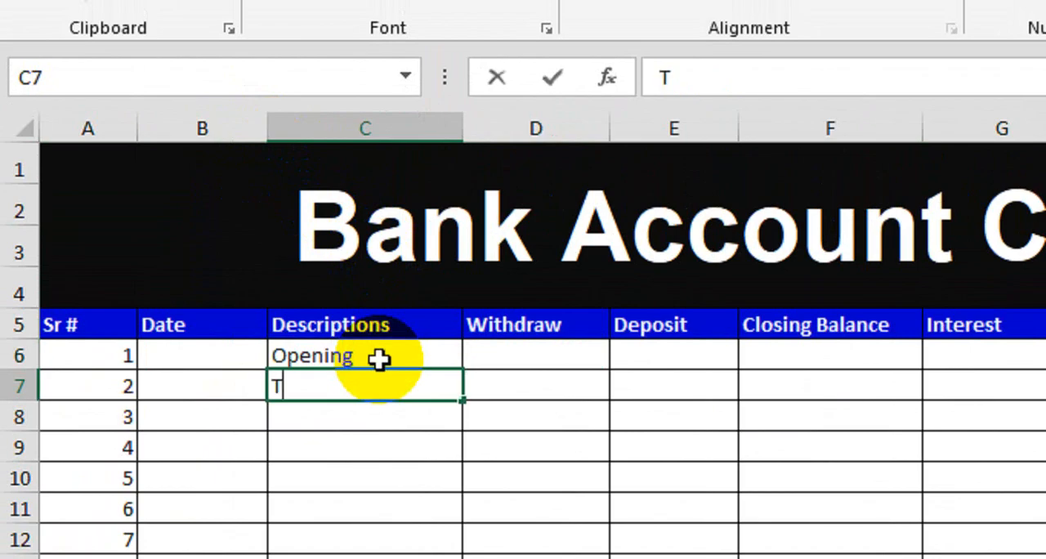
type("ransi")
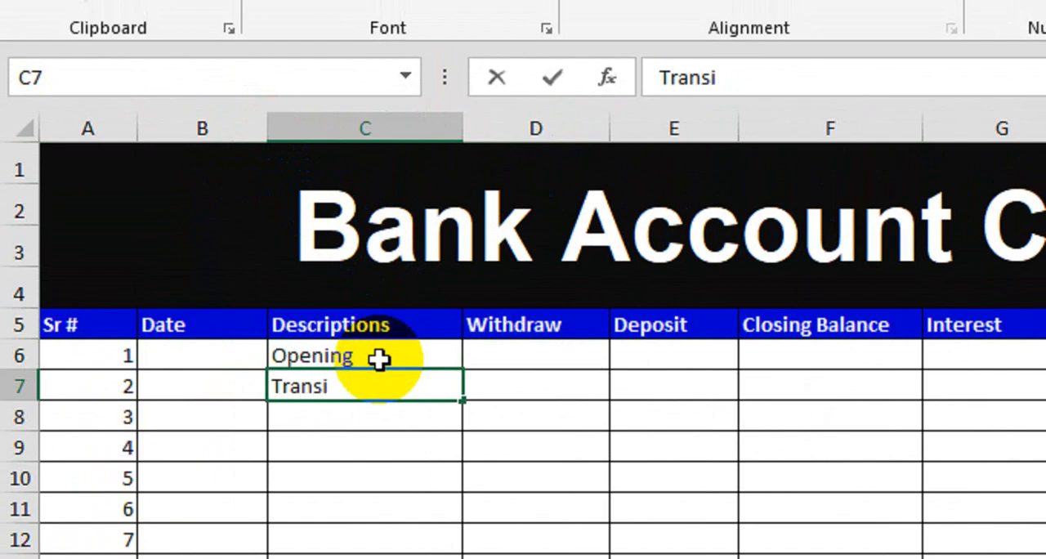
key("BackSpace")
type("action")
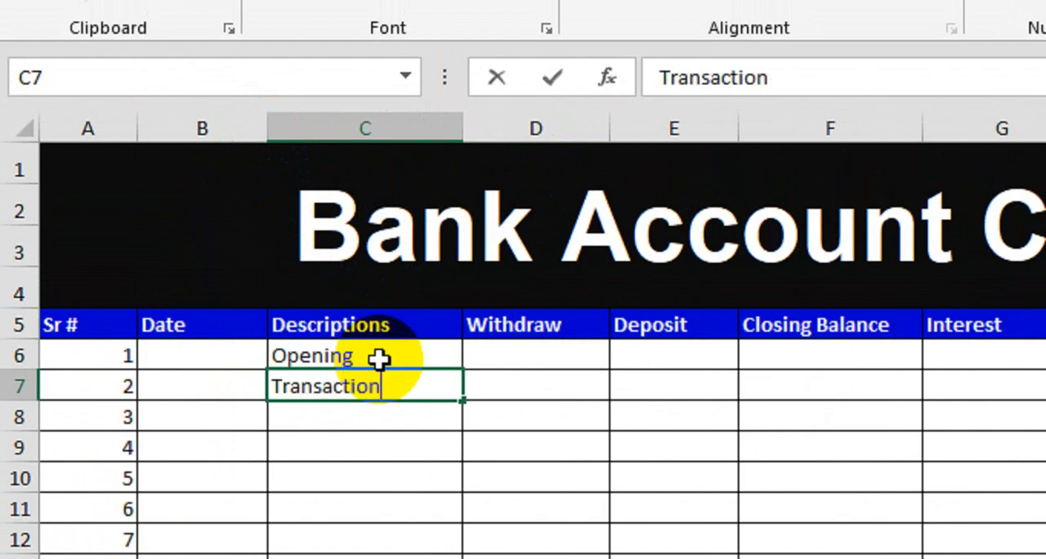
key("Tab")
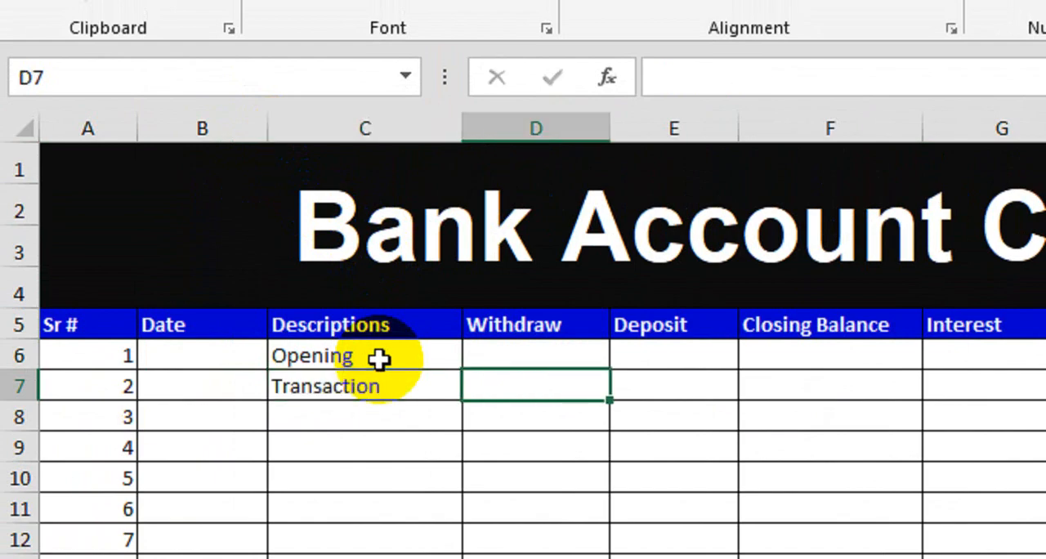
- Enter the Withdraw amounts 50000 in D6, 25000 in D8 and 150000 in D9
left_click(559, 360)
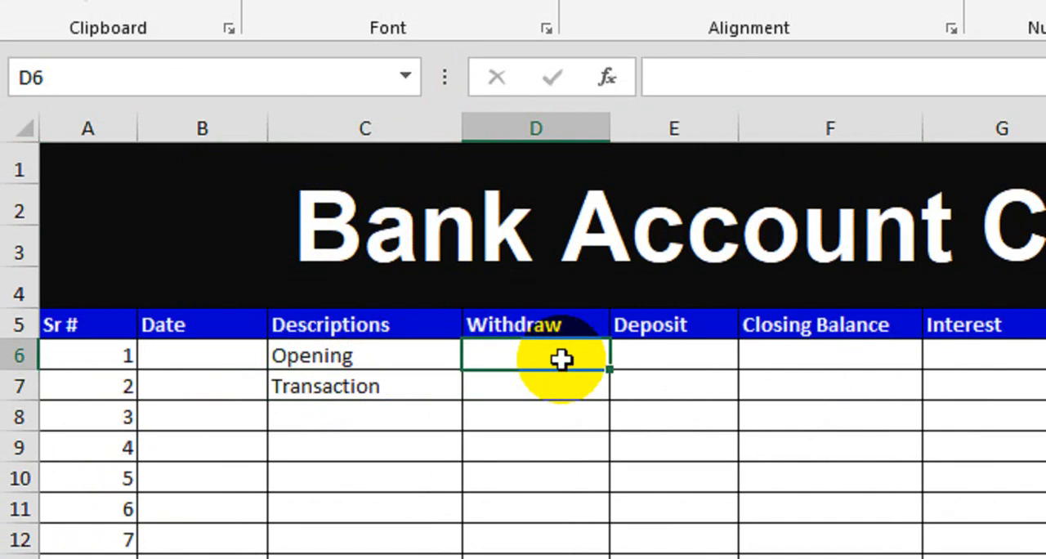
type("5000")
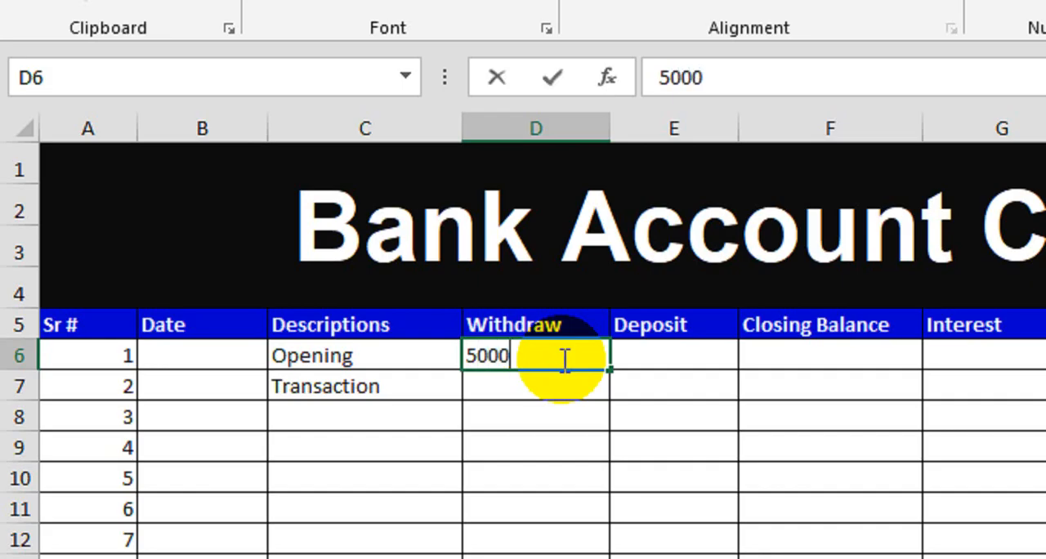
key("Return")
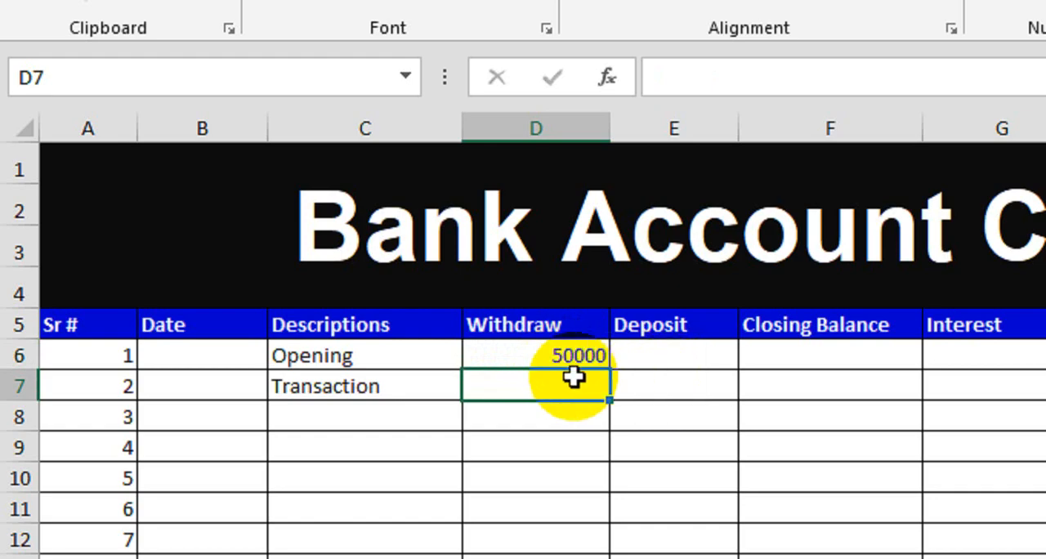
key("Down")
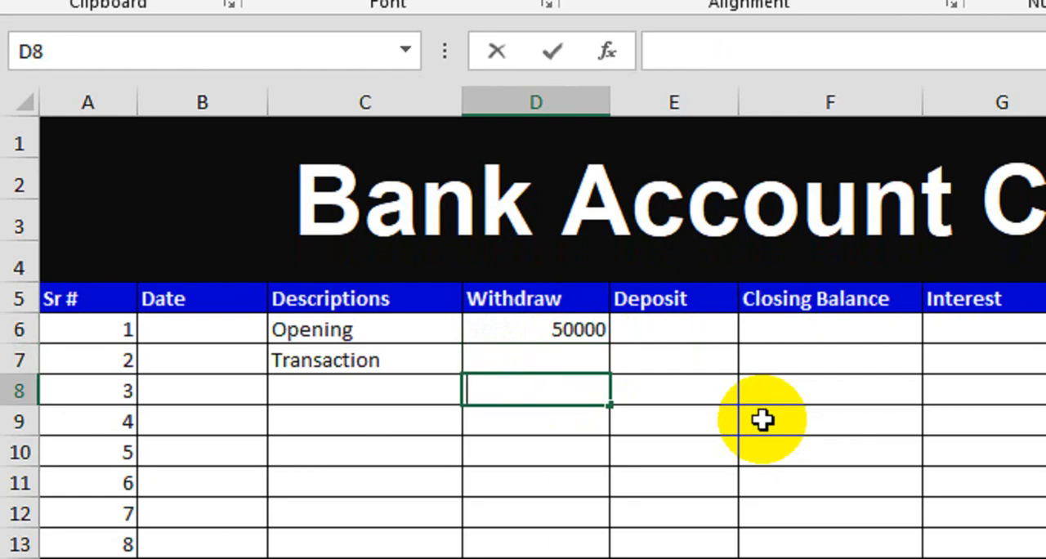
type("25000")
key("Return")
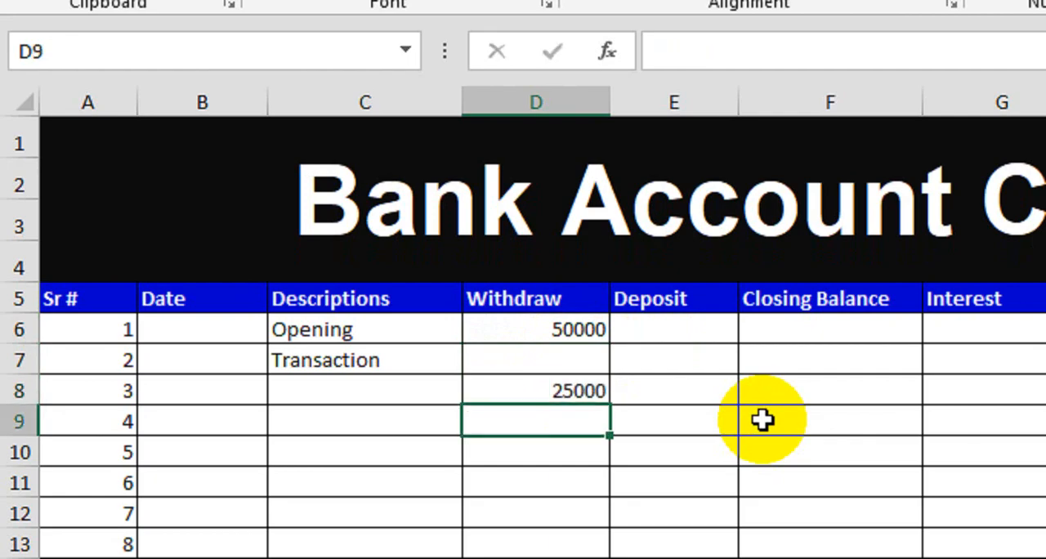
type("150000")
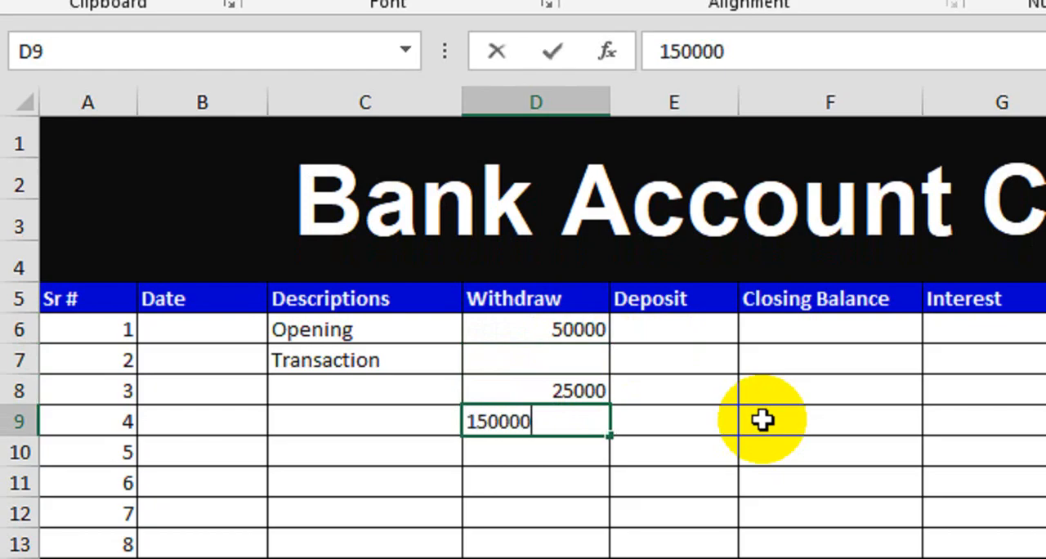
key("Return")
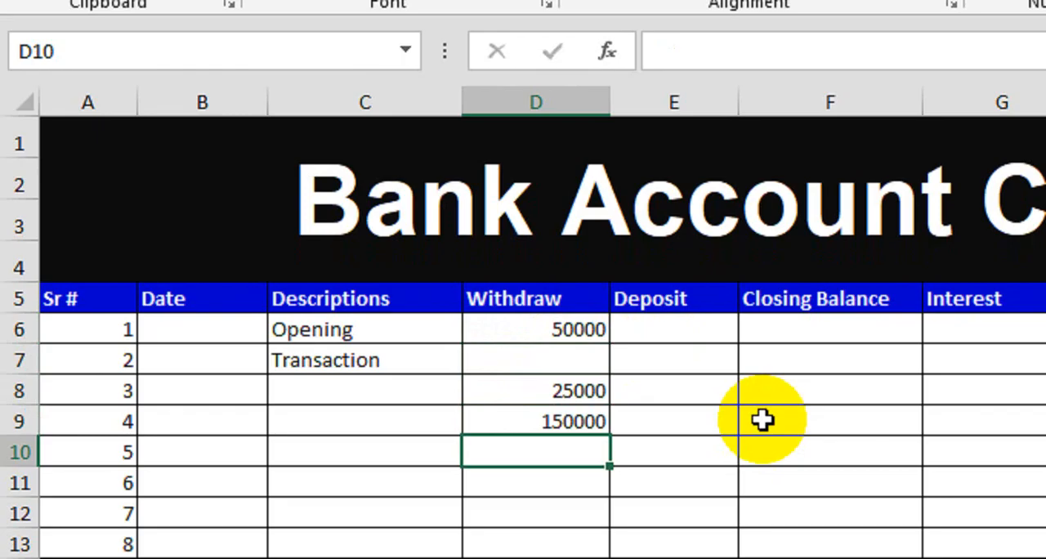
- Add the Withdraw amounts 130000 in D11 and 60000 in D12, leaving D10 blank
key("Return")
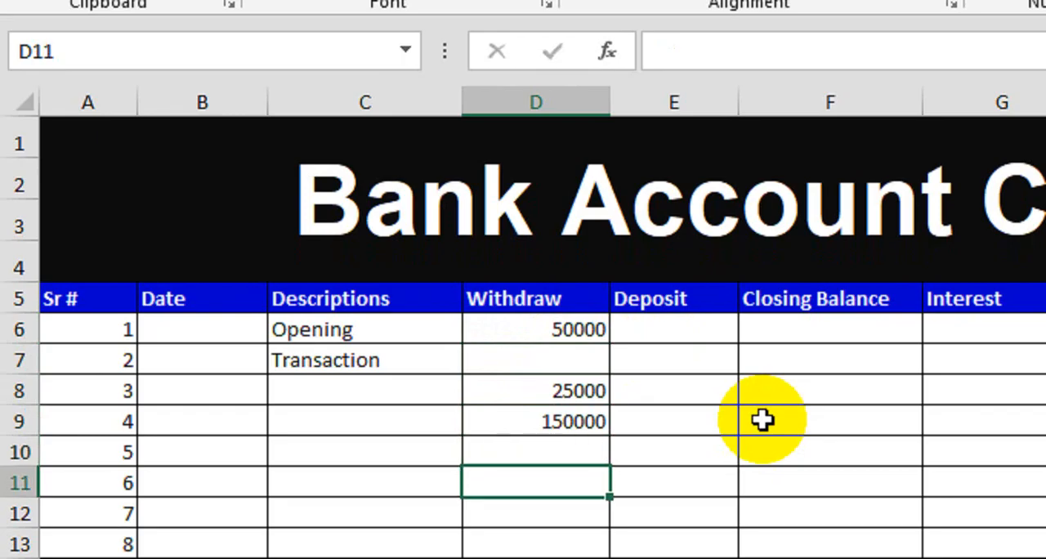
type("130000")
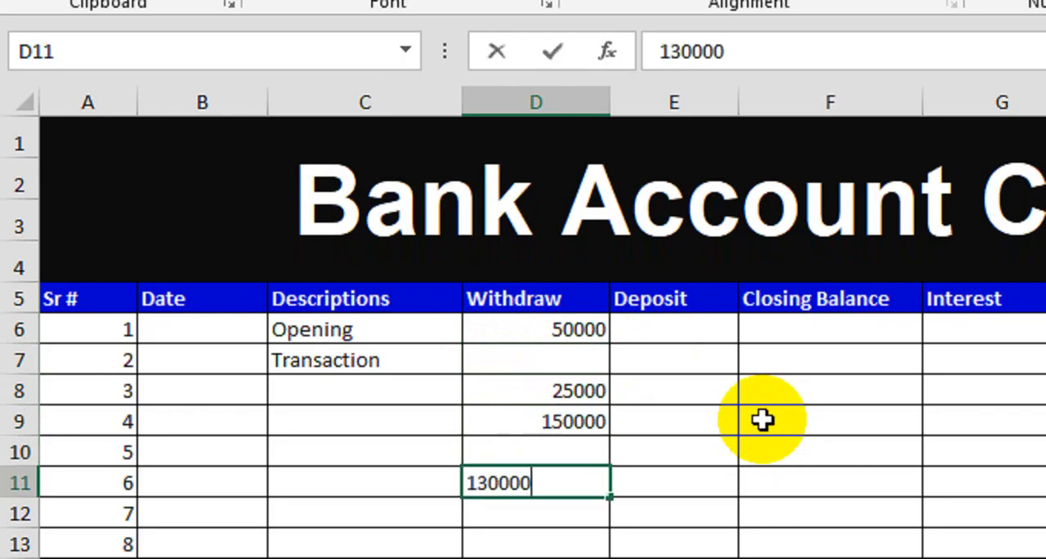
key("Return")
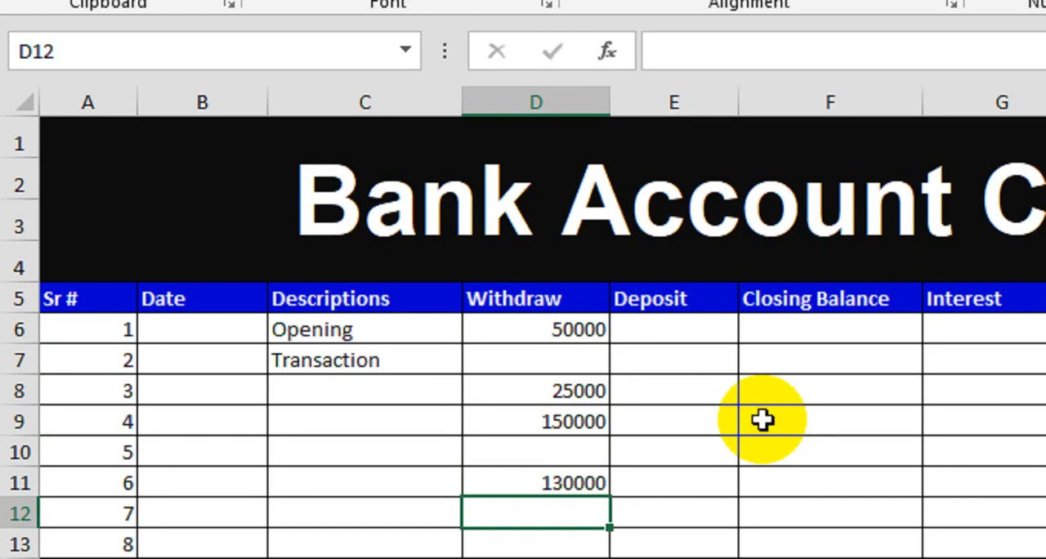
type("6000")
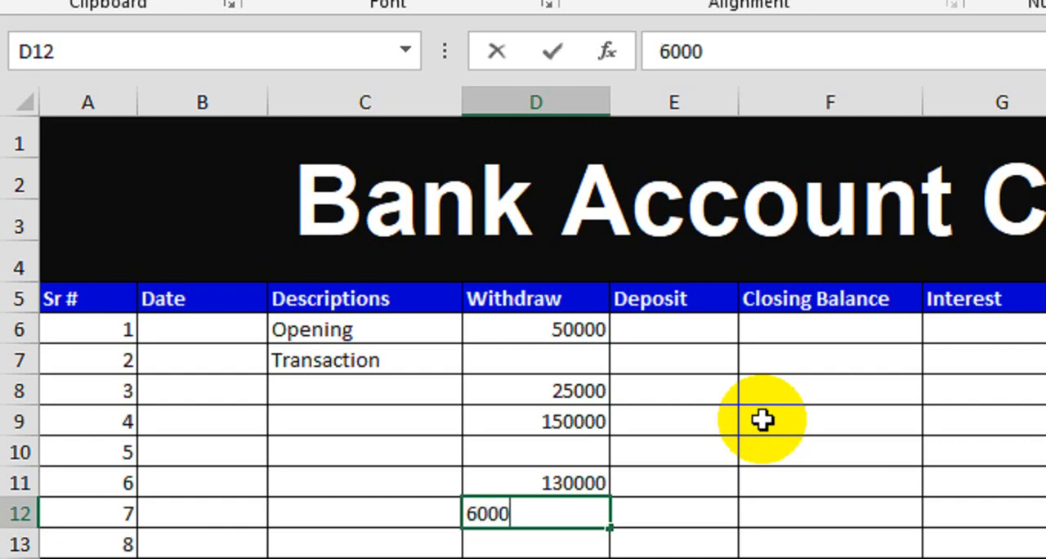
type("0")
key("Return")
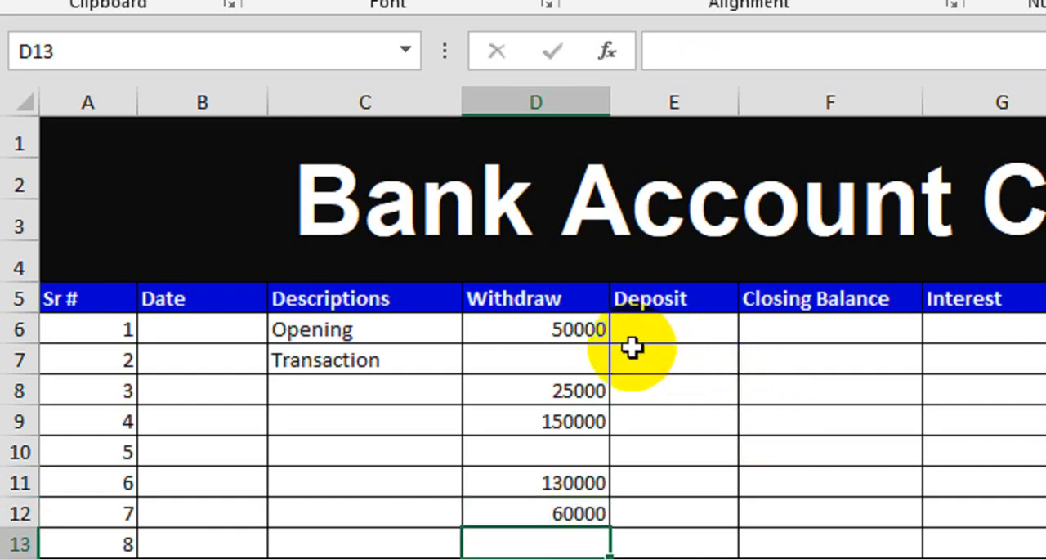
left_click_drag(574, 317, 532, 504)
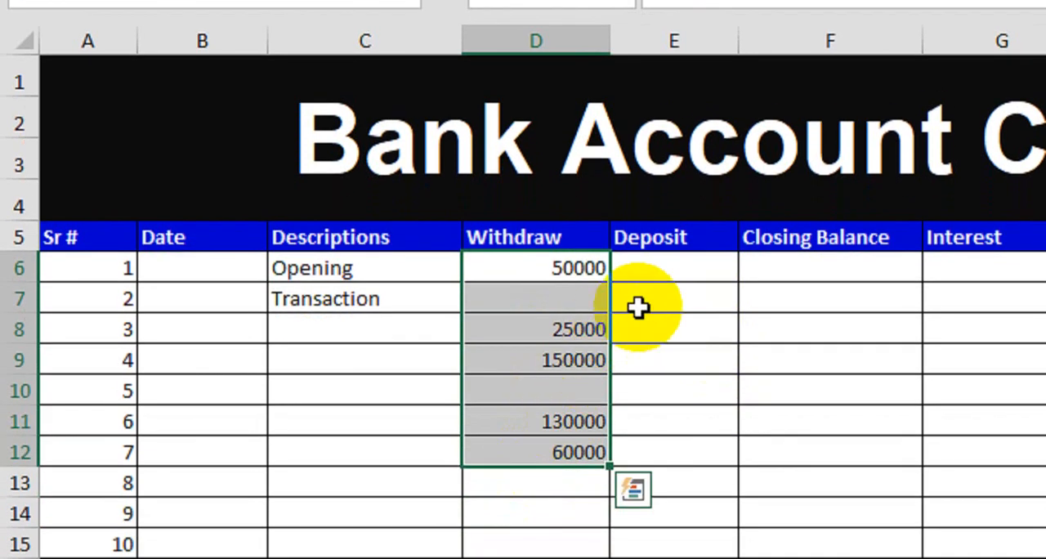
- Enter the Deposit amounts 25000 in E7 and 15000 in E10
left_click(676, 328)
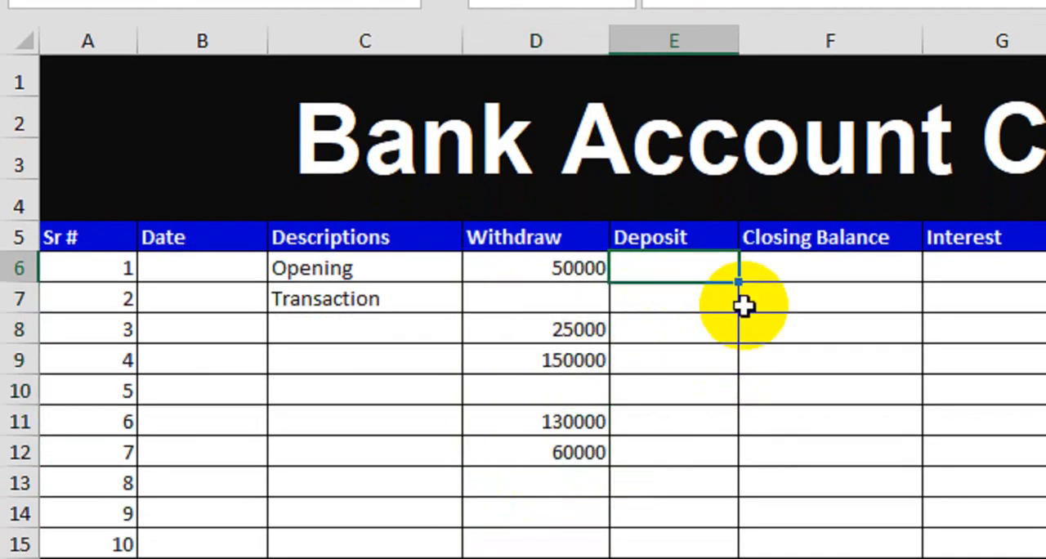
key("Down")
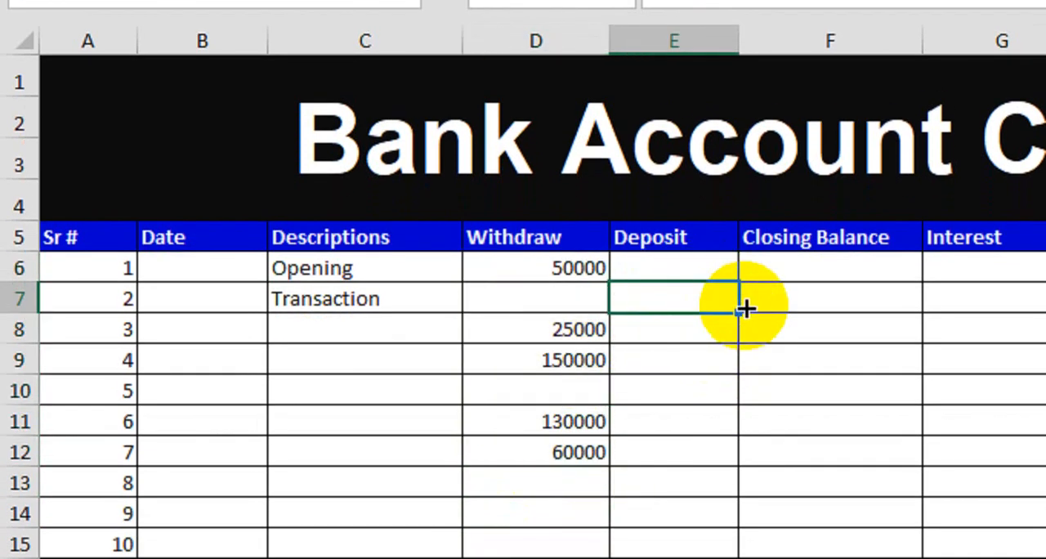
type("25000")
key("Return")
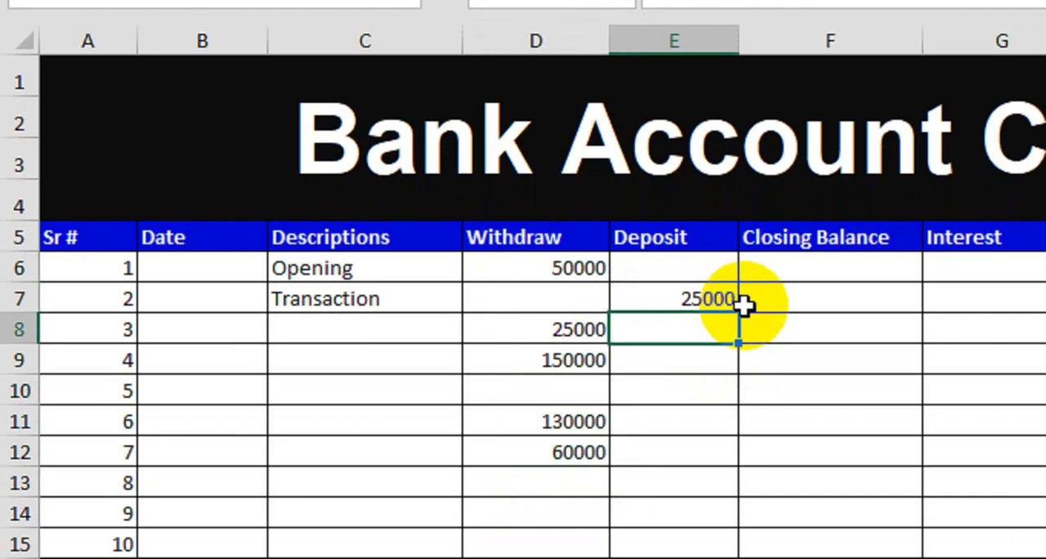
key("Down")
key("Down")
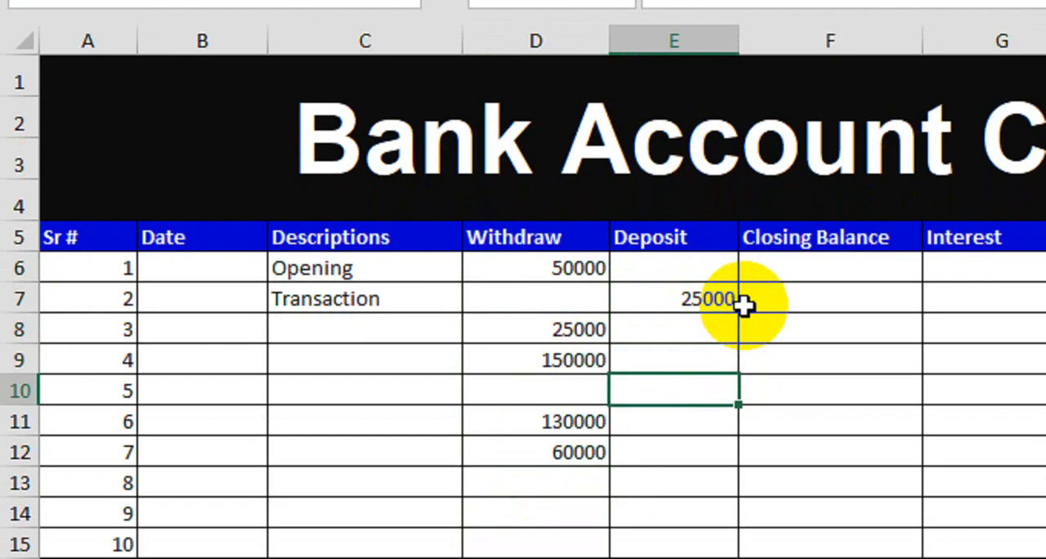
type("15000")
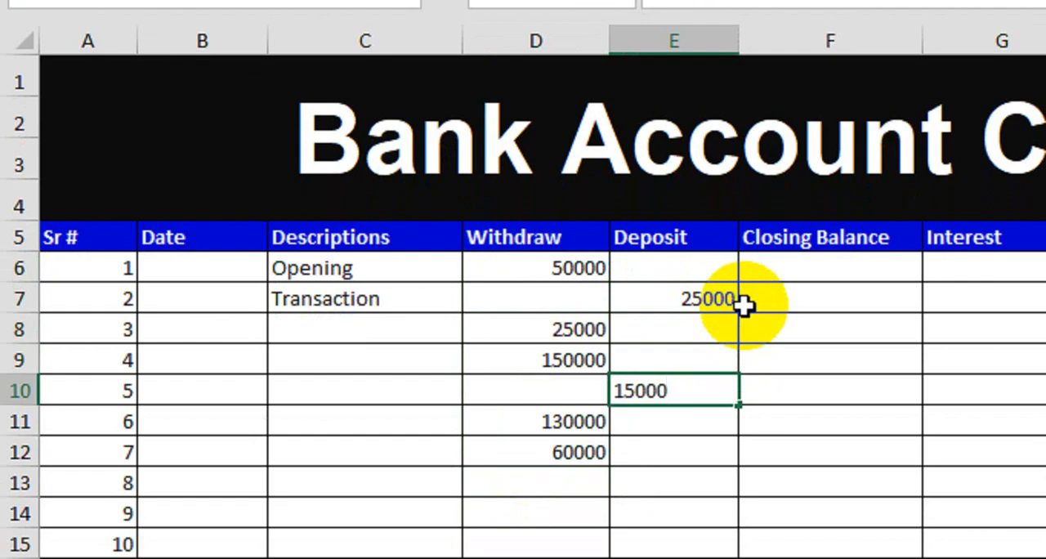
key("Return")
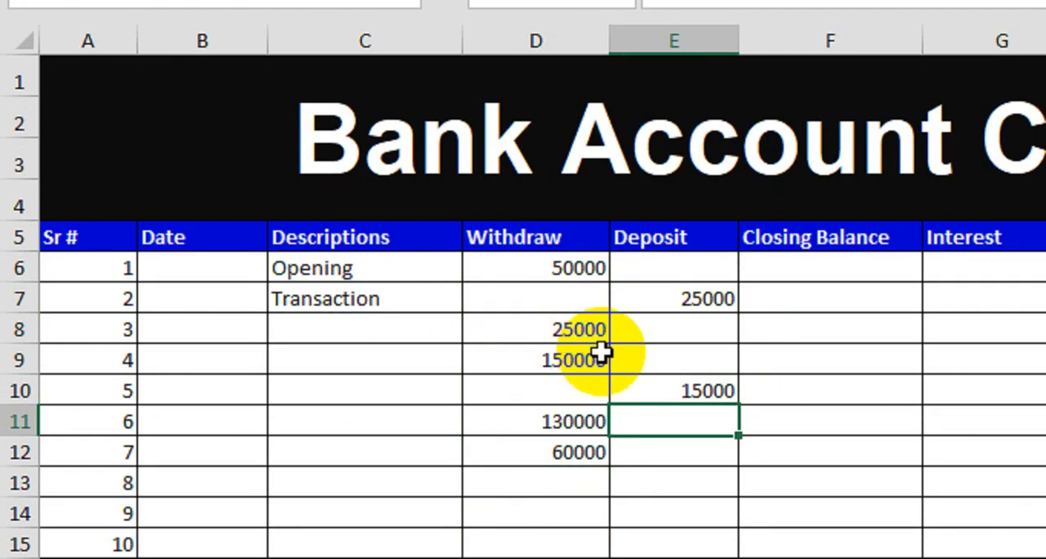
- Set the opening Closing Balance in F6 with the formula =D6
left_click(829, 277)
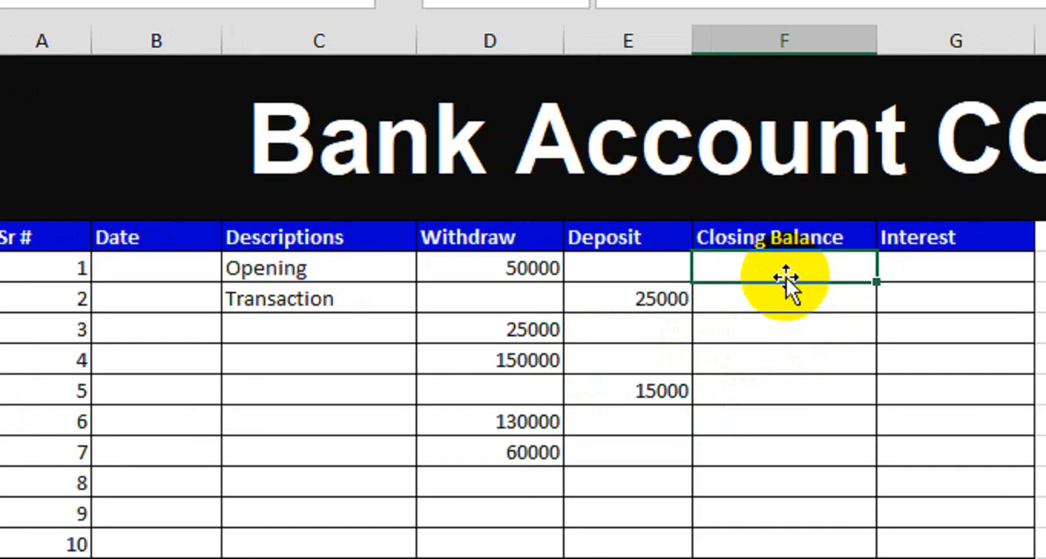
type("=")
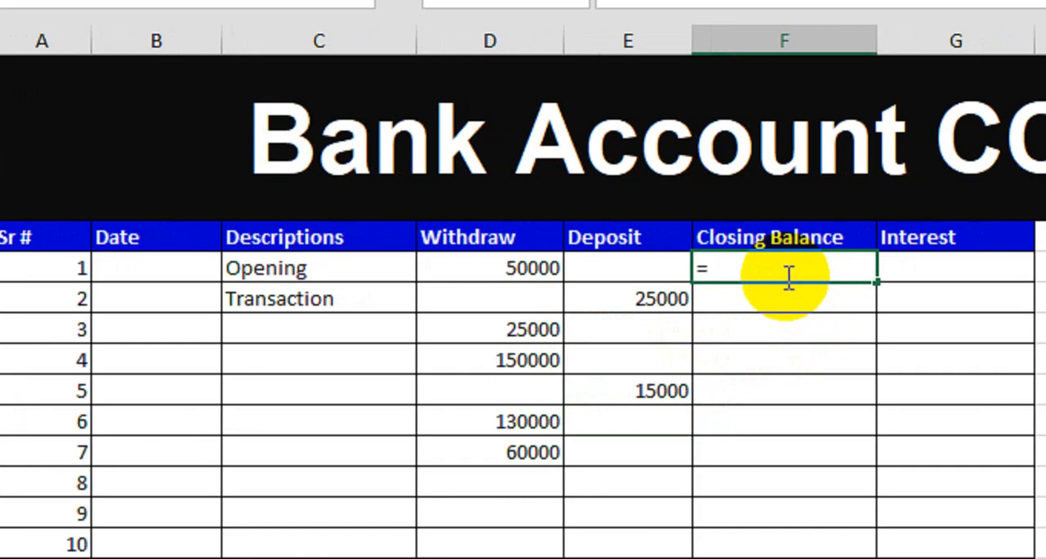
left_click(505, 270)
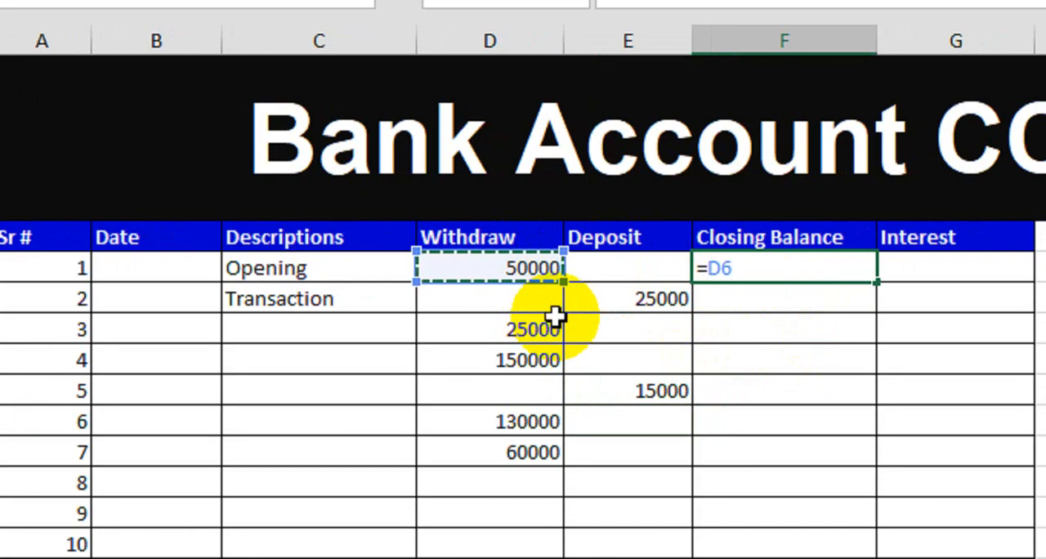
key("Return")
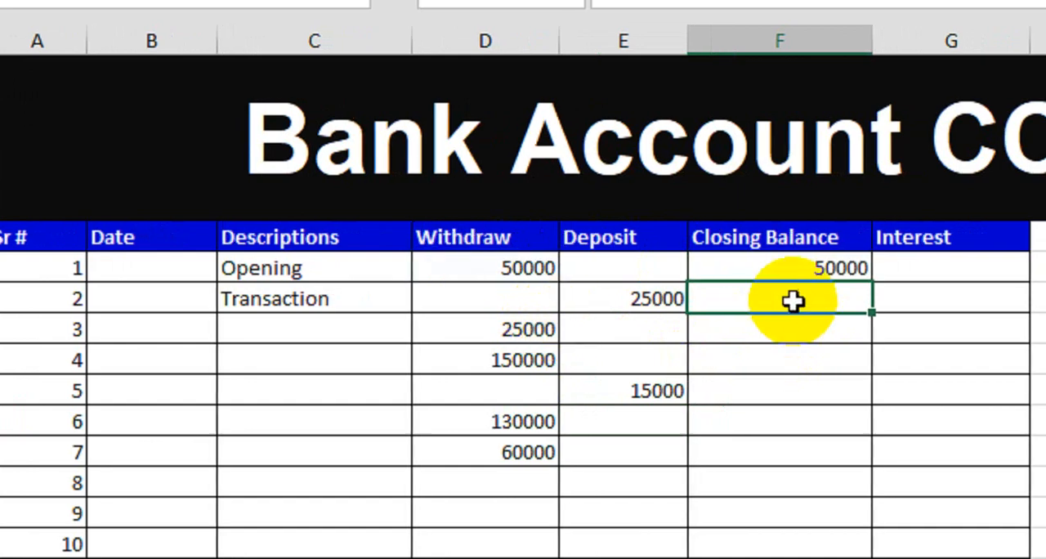
- Apply the comma number style to the table's Withdraw, Deposit, Closing Balance and Interest cells, starting from row 6
left_click_drag(523, 268, 936, 558)
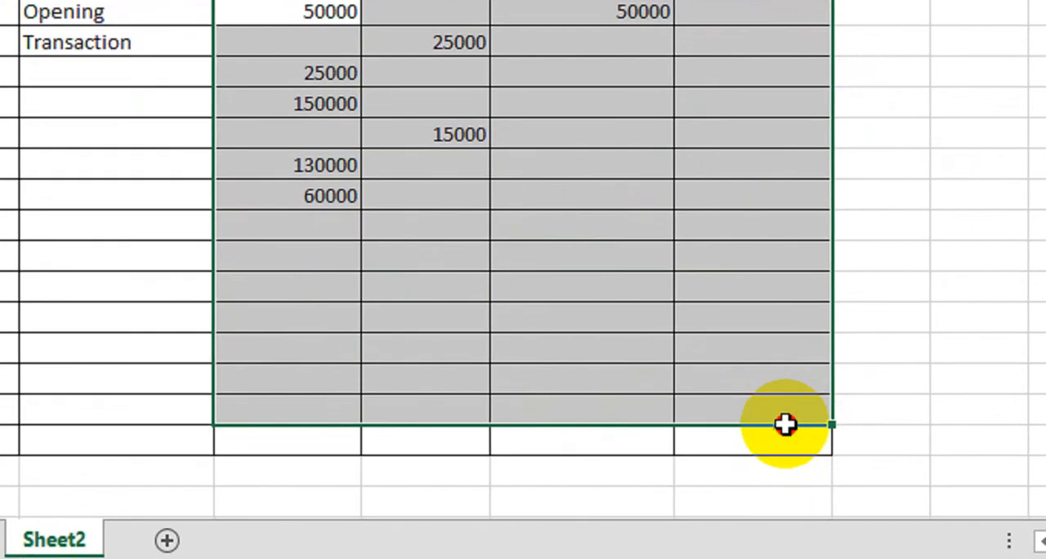
left_click_drag(785, 424, 784, 425)
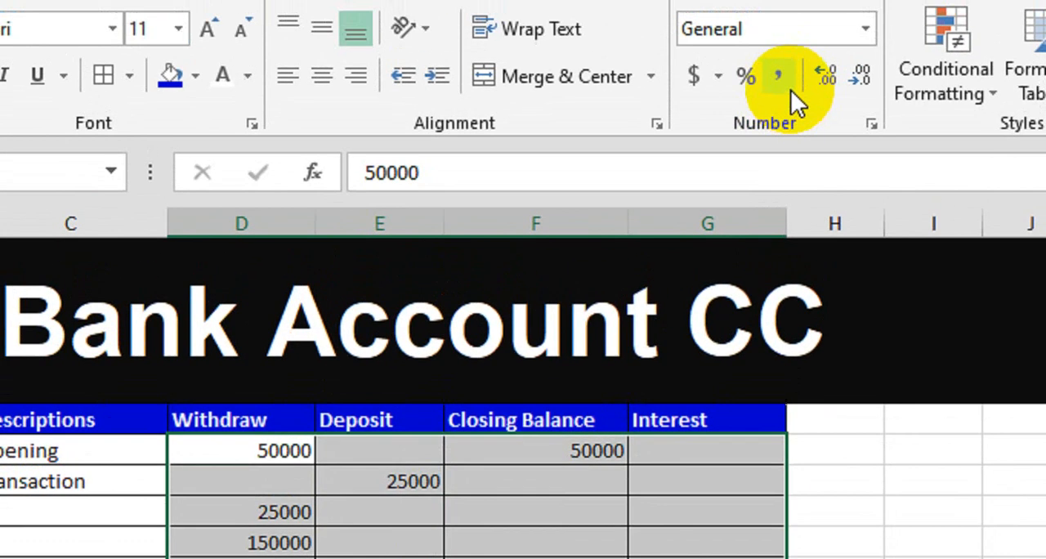
left_click(778, 76)
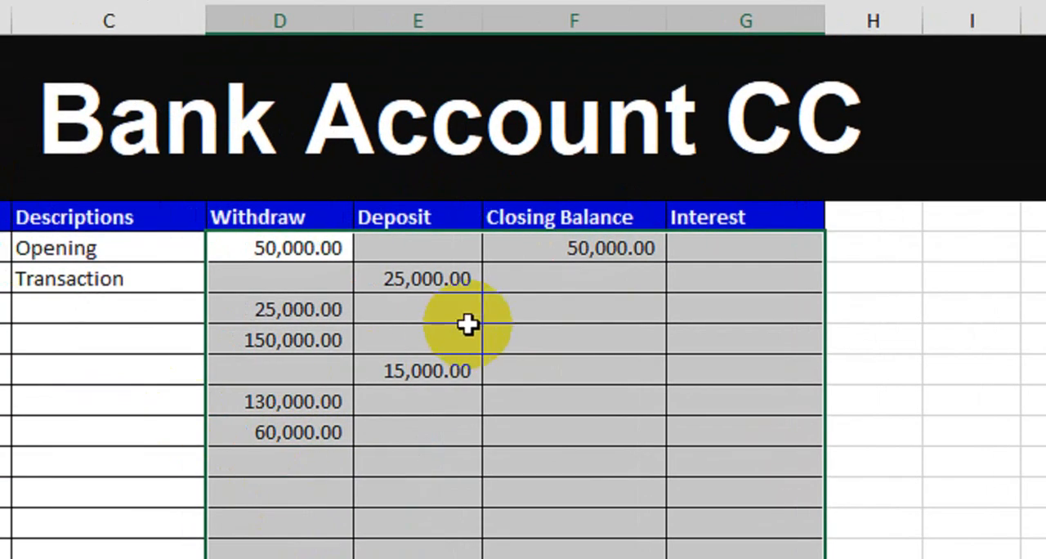
left_click(502, 537)
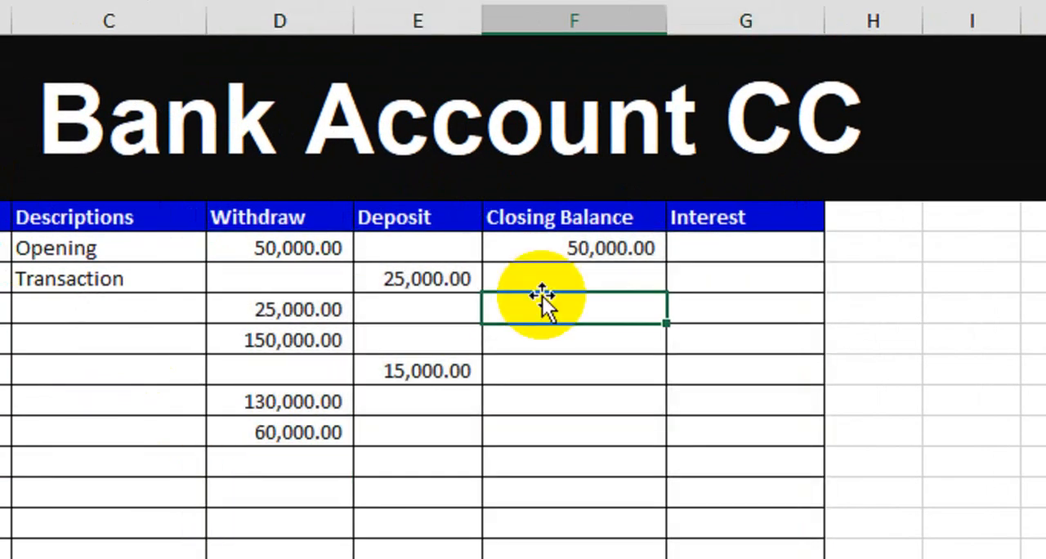
- Start the Closing Balance formula in F7 as an IF that returns a blank when the date in B7 is empty
left_click(556, 280)
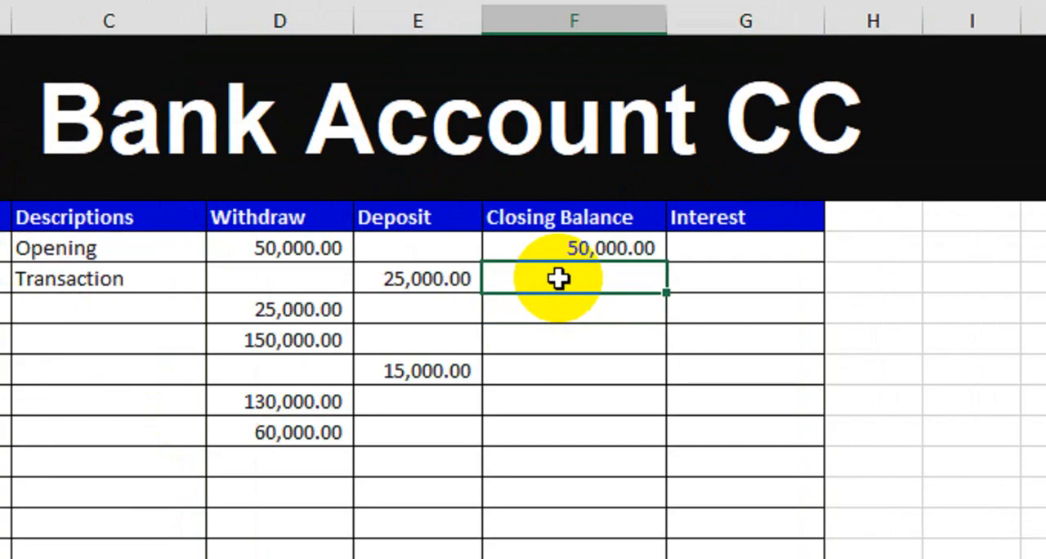
type("=if")
key("Tab")
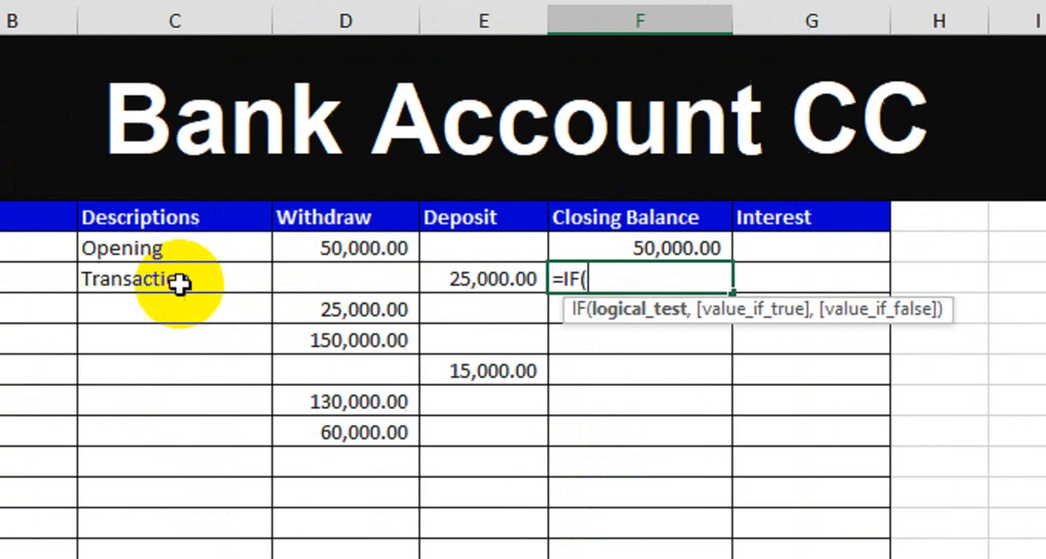
left_click(235, 283)
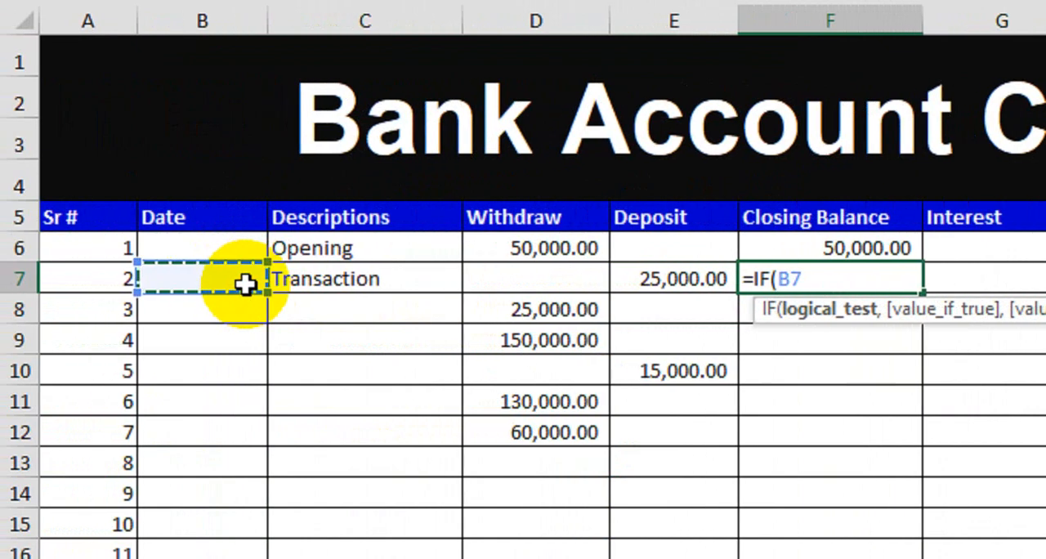
type("=")
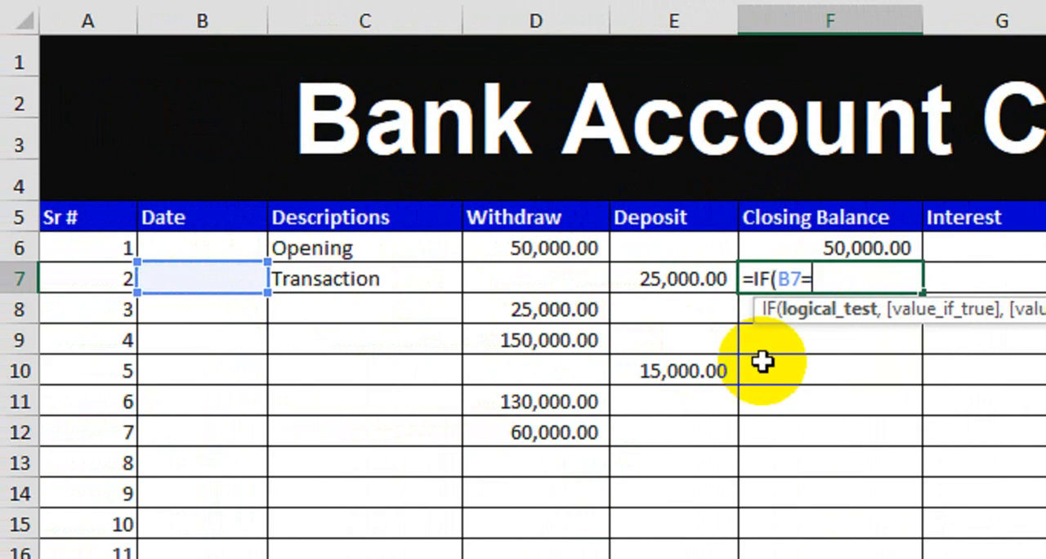
type("\"\",")
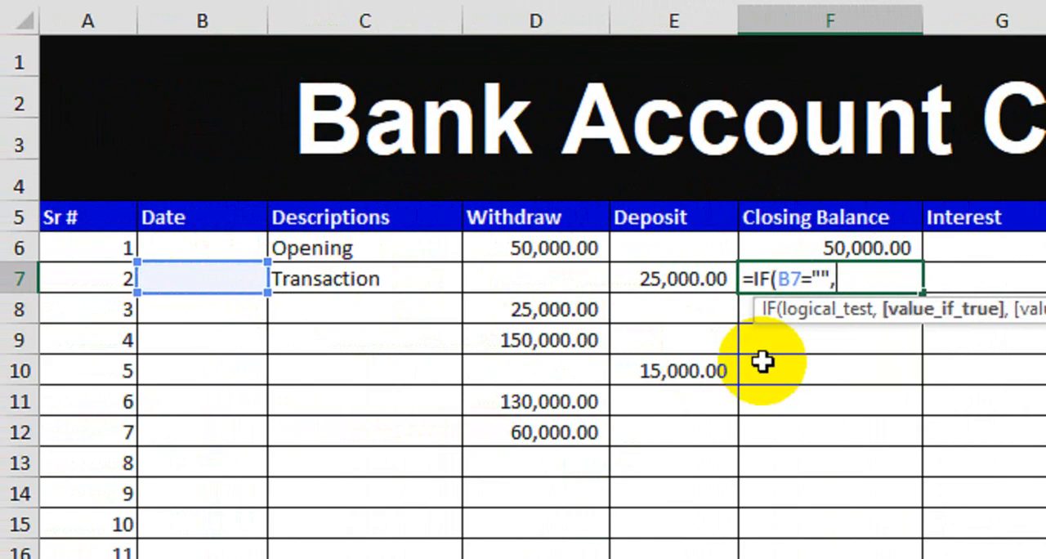
type("\"\",")
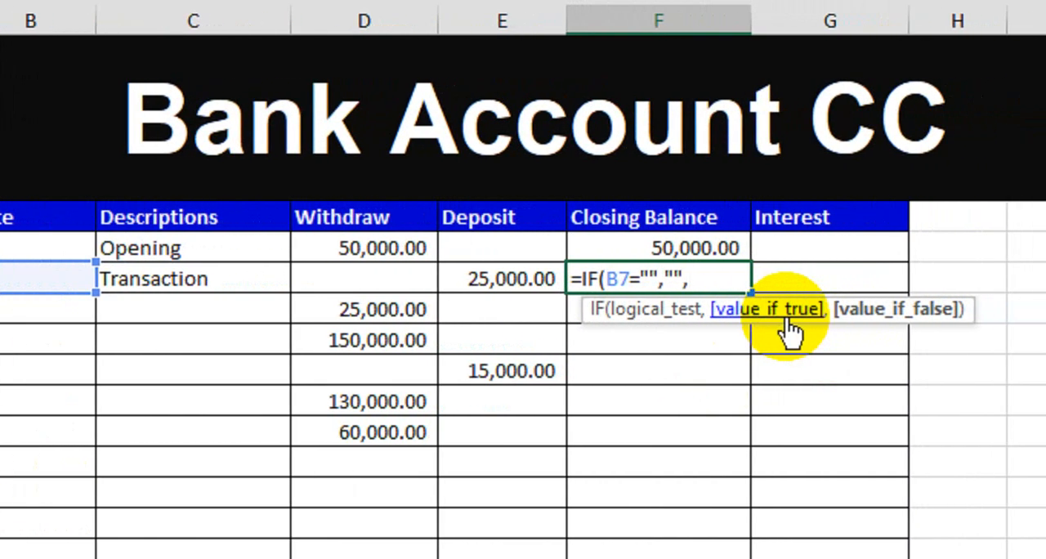
- Complete the F7 formula with (F6+D7-E7) as the value if false and fill it down to F20
type("(")
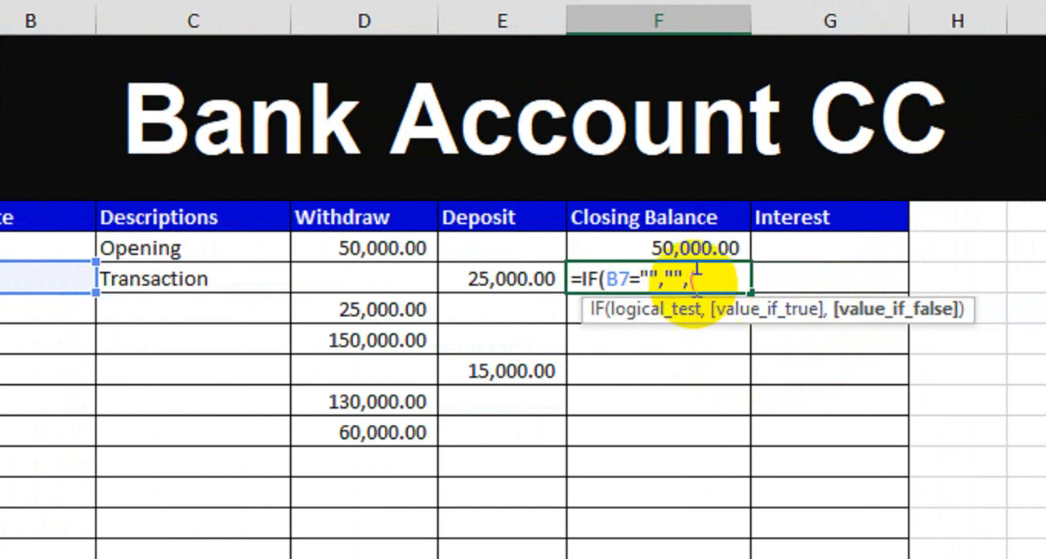
left_click(649, 248)
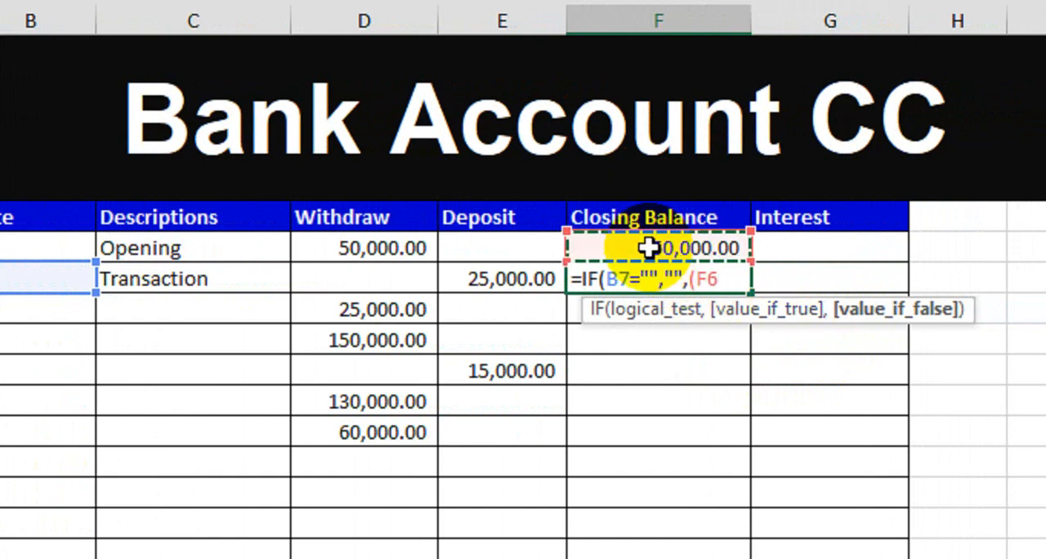
type("+")
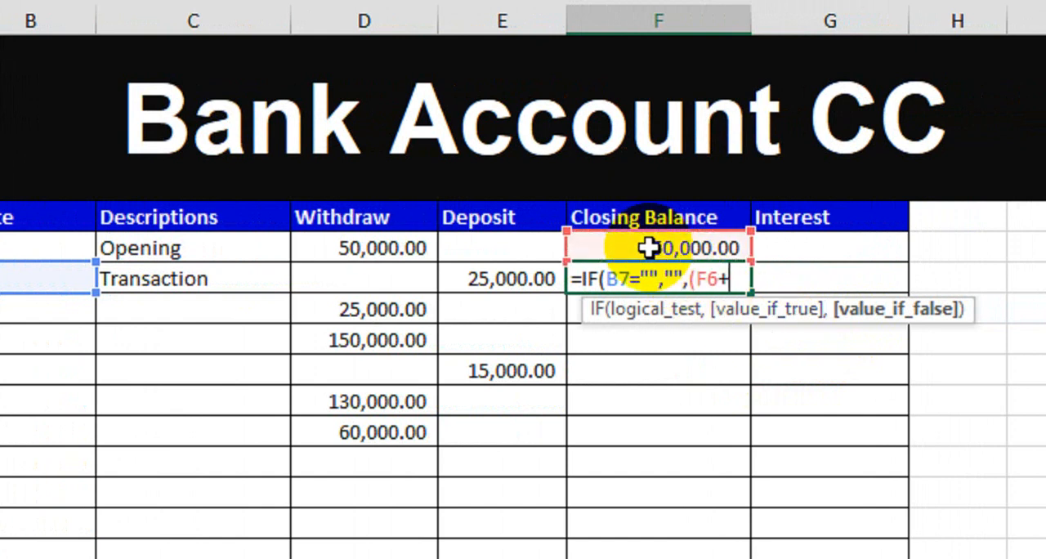
left_click(377, 277)
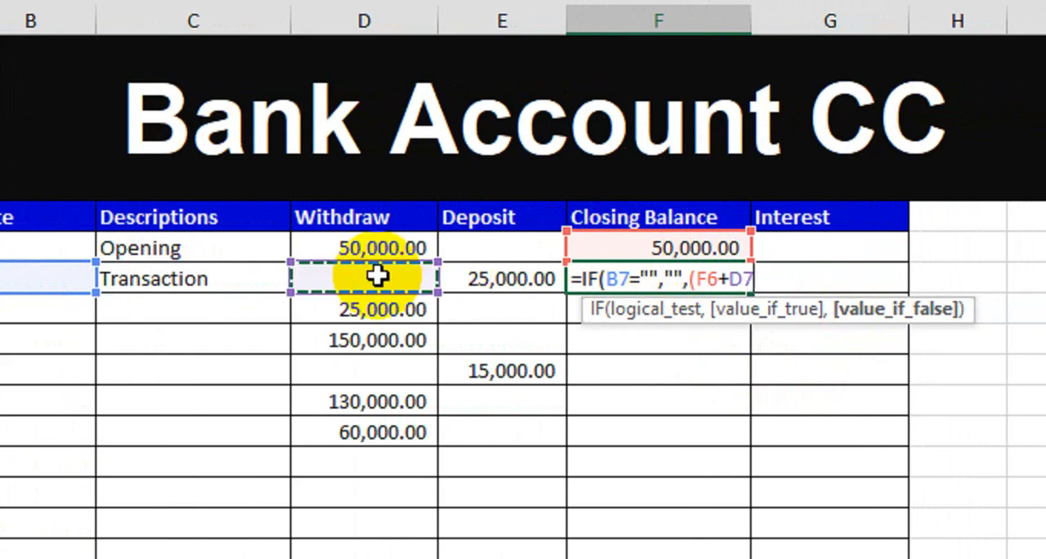
type("-")
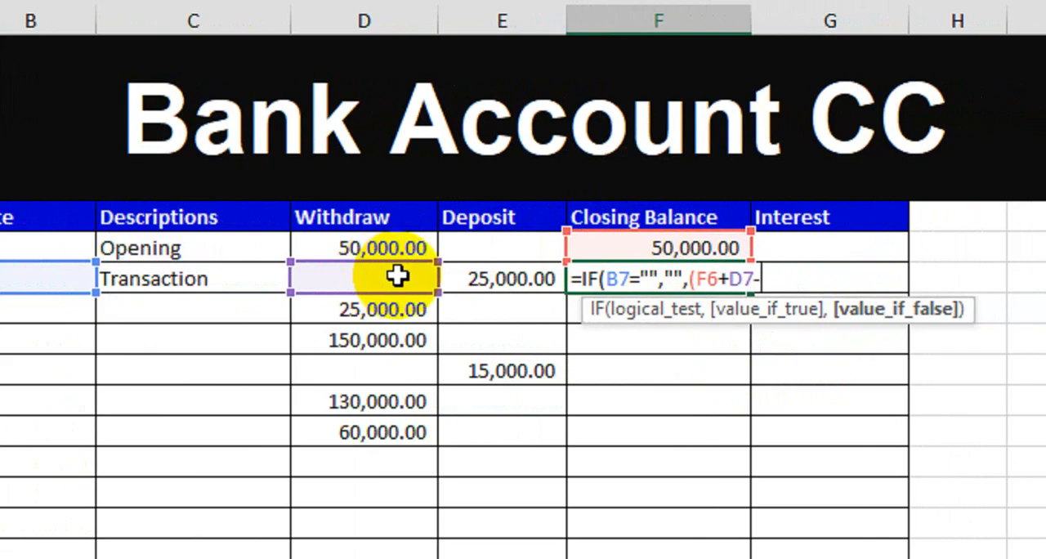
left_click(470, 276)
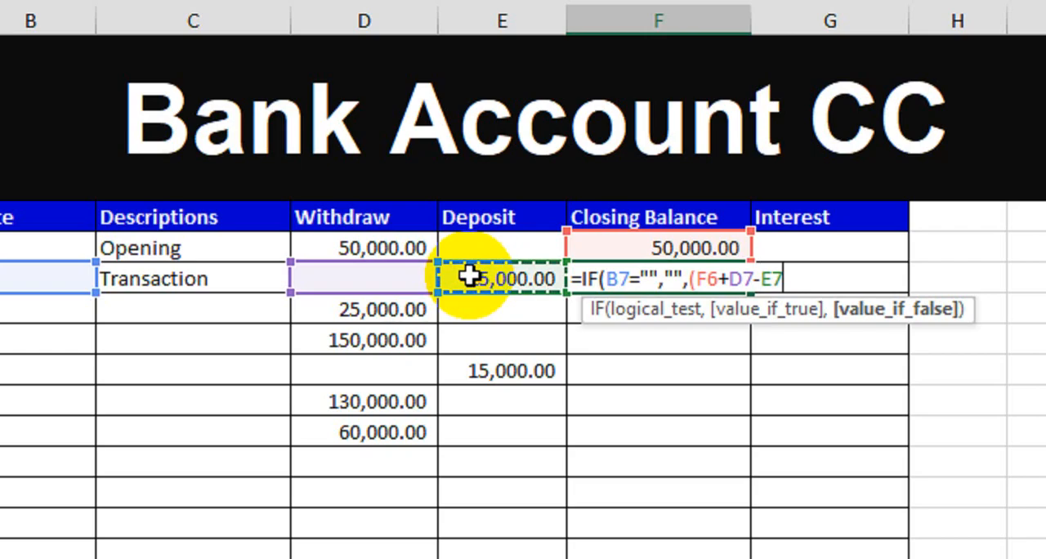
type("))")
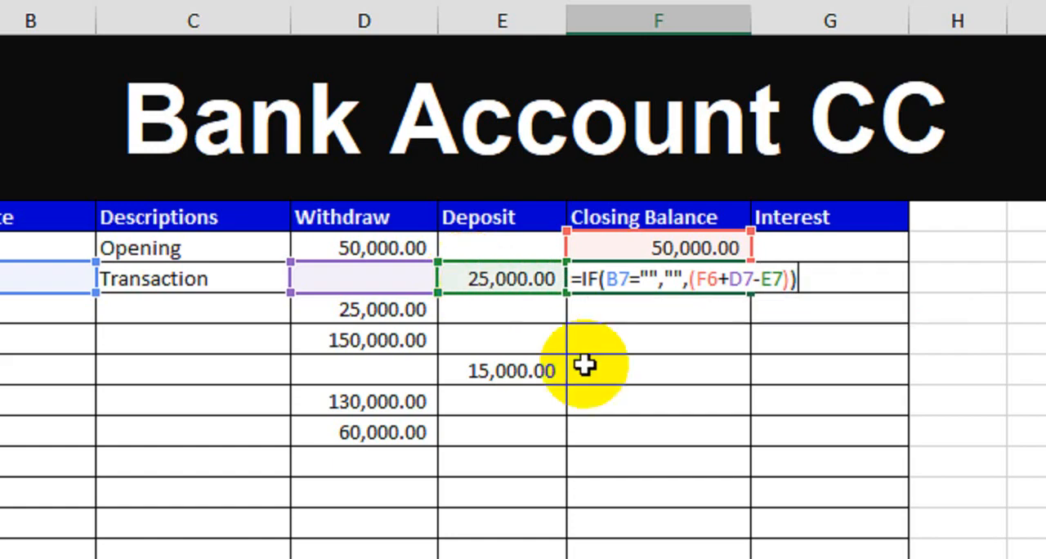
key("Return")
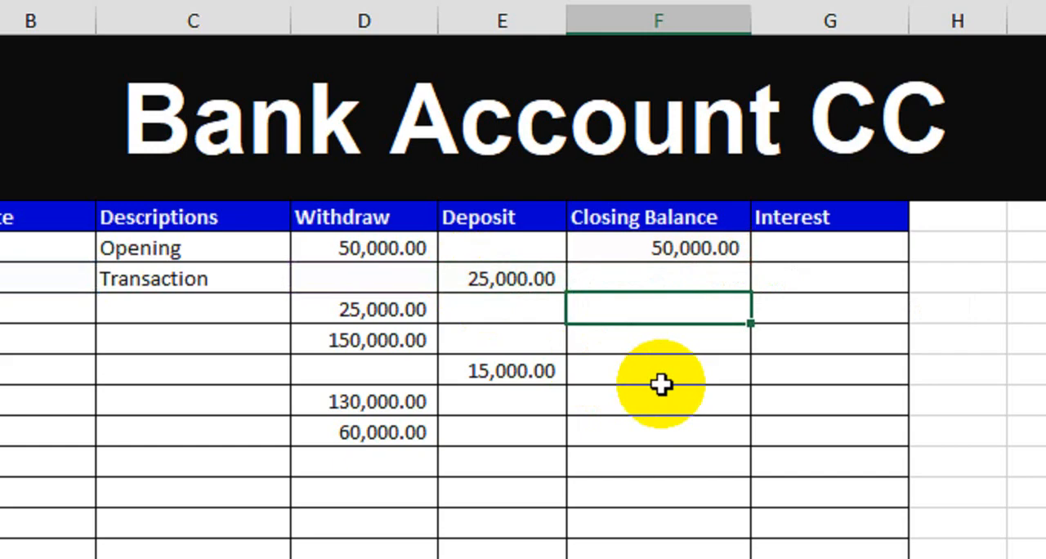
left_click(677, 278)
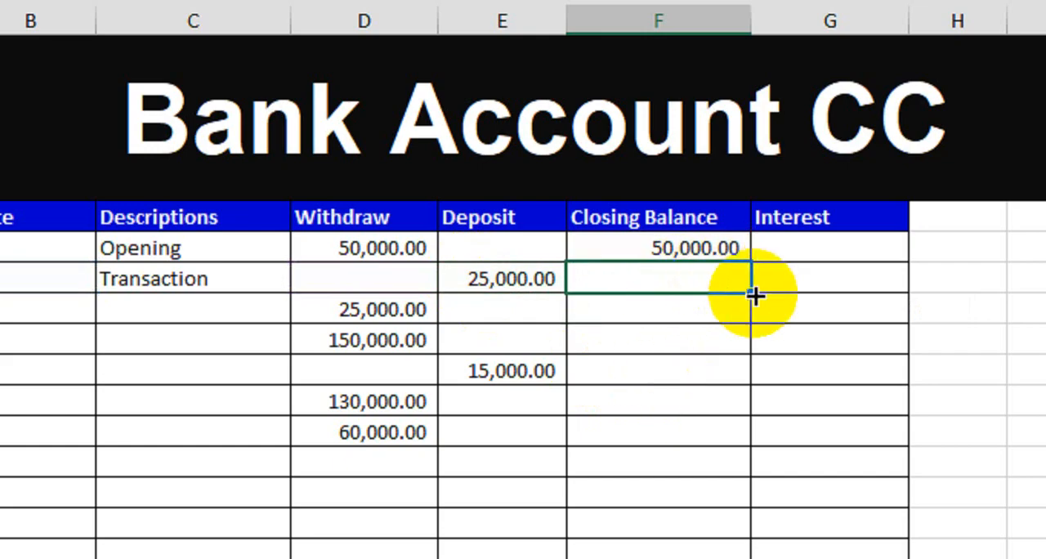
left_click_drag(750, 295, 726, 429)
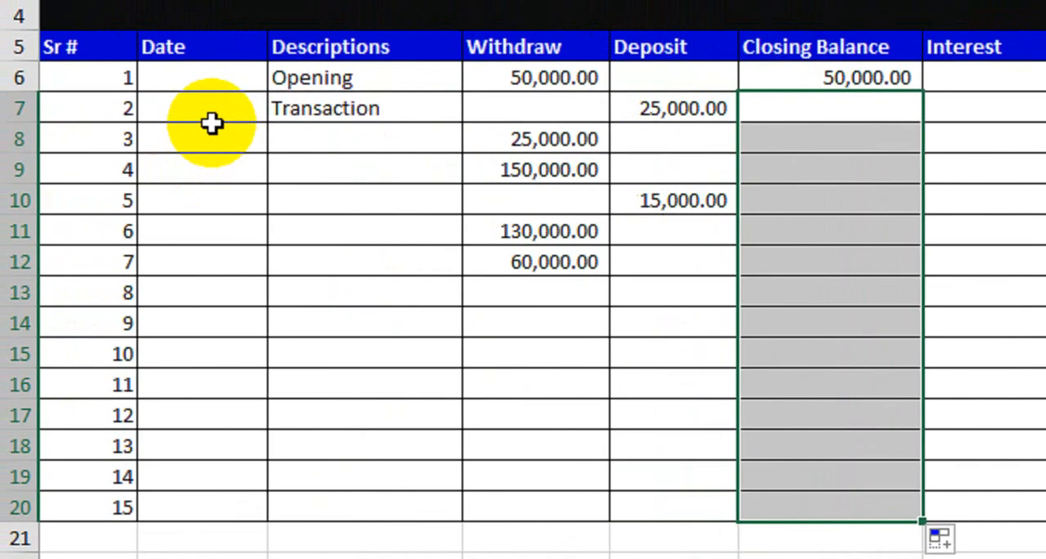
- Enter the date 1-Jan-2024 in B6 for the Opening row
left_click(123, 85)
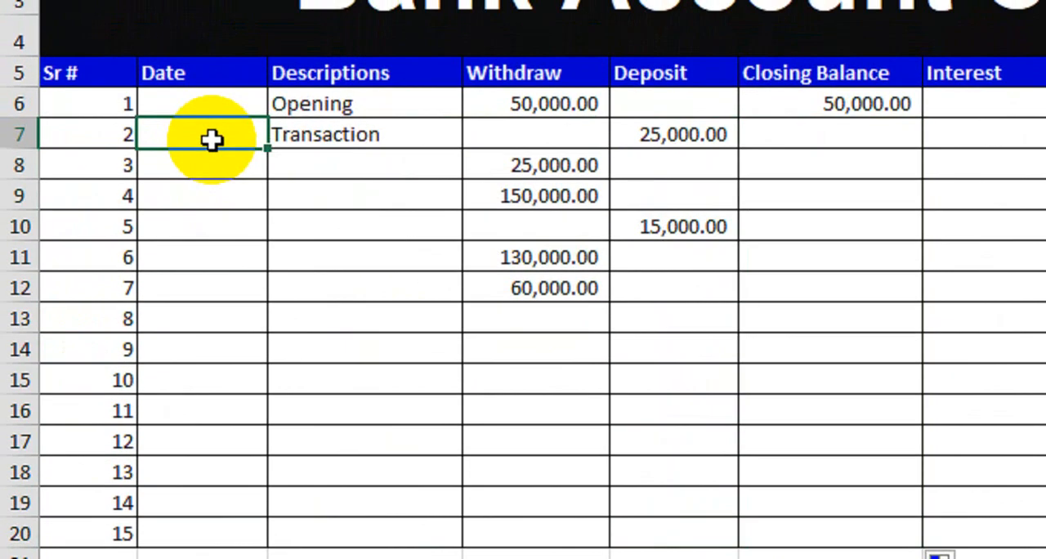
key("Up")
type("1")
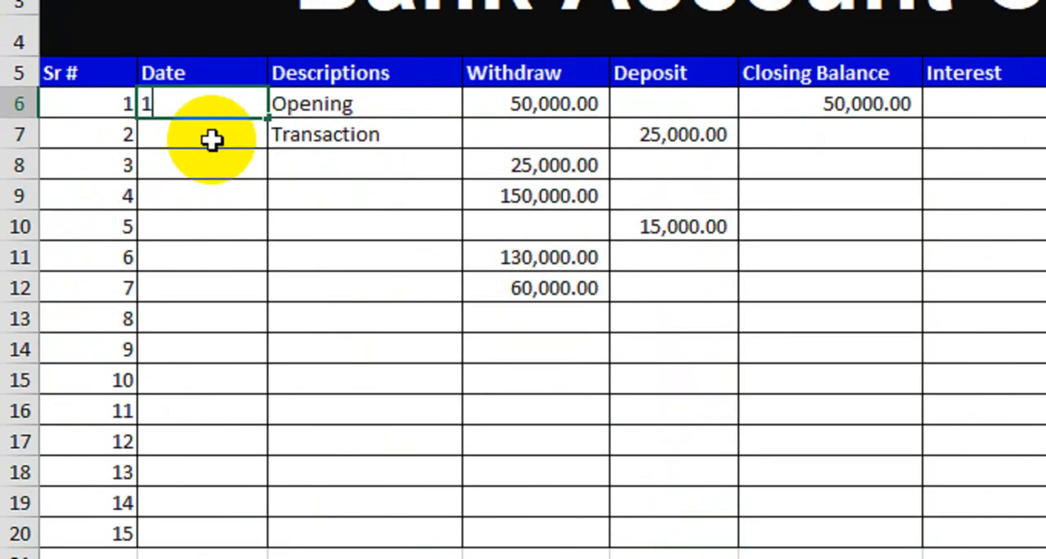
type("-Jan-2024")
key("Return")
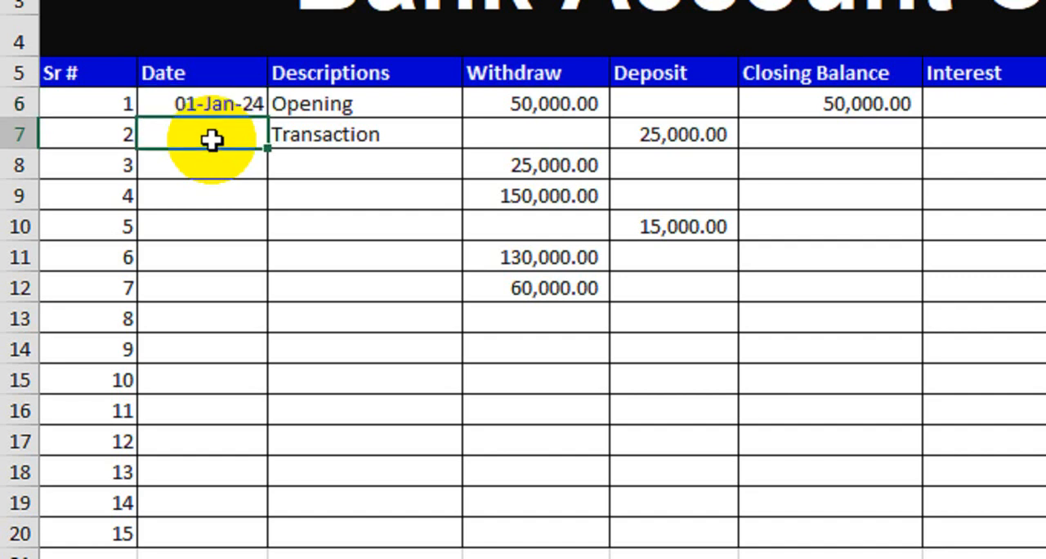
- Fill the Date column from B6 down to B17 with consecutive days through 12-Jan-24
scroll(212, 140, "up", 1)
left_click(237, 136)
left_click_drag(267, 148, 262, 193)
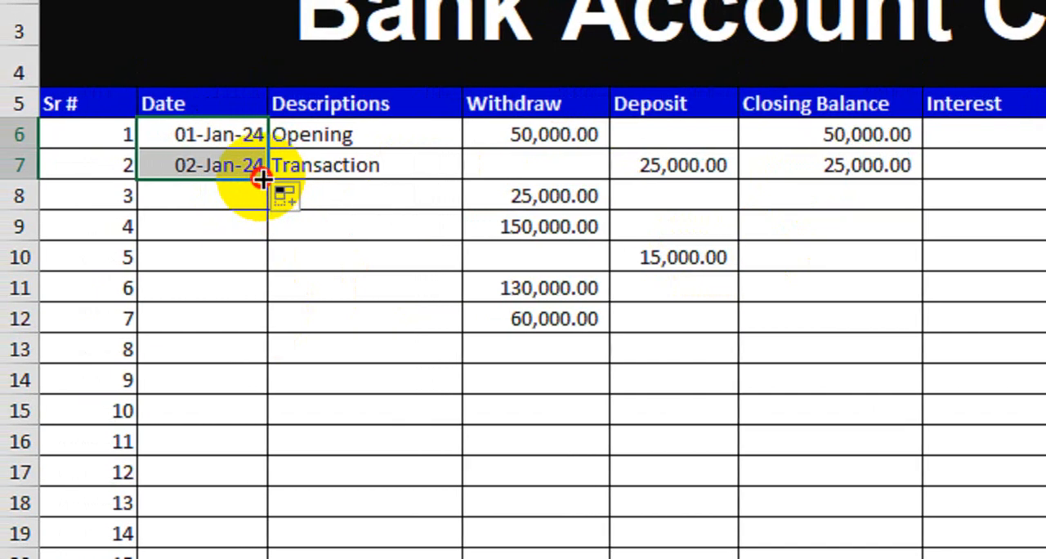
left_click_drag(262, 179, 275, 492)
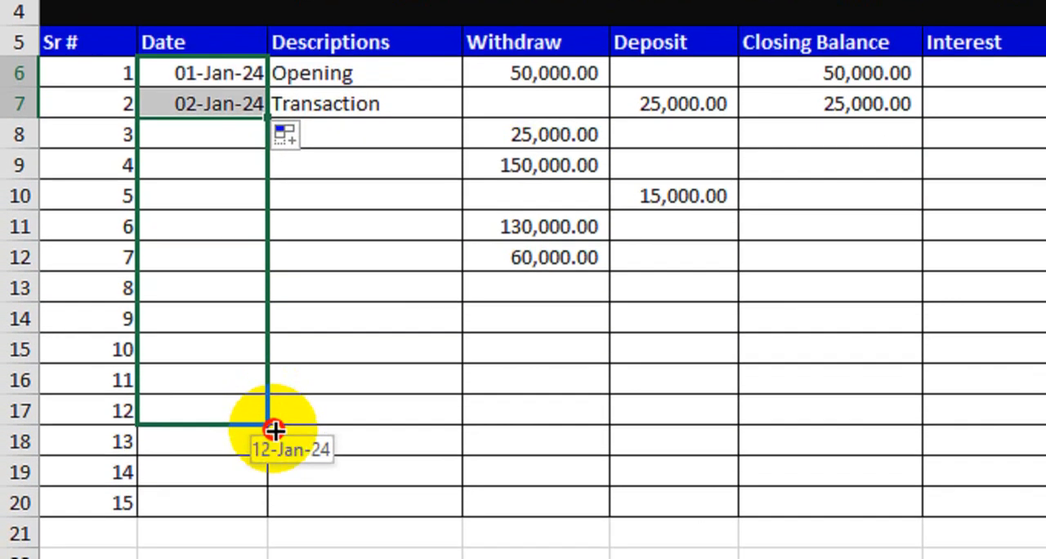
left_click_drag(275, 430, 275, 430)
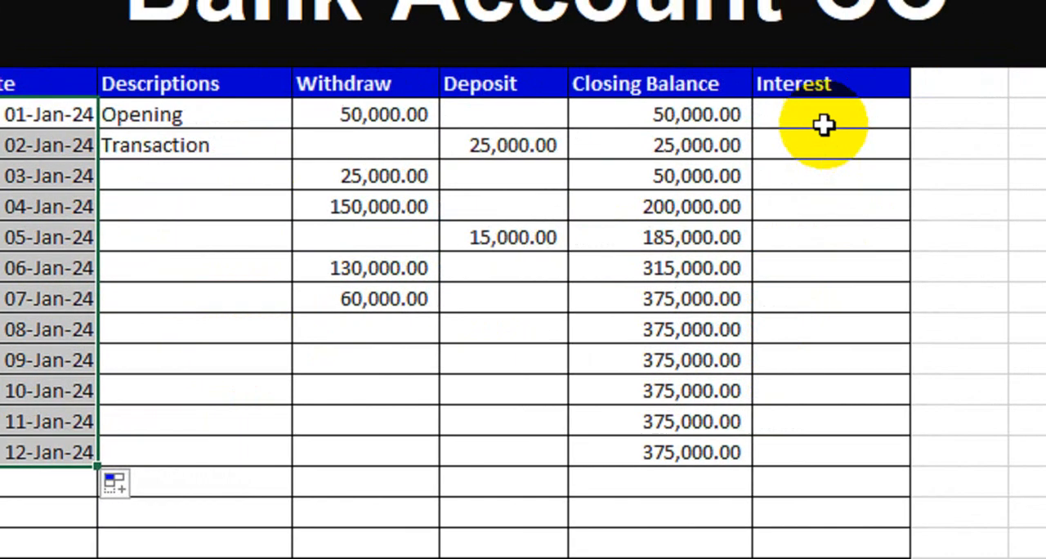
left_click(919, 109)
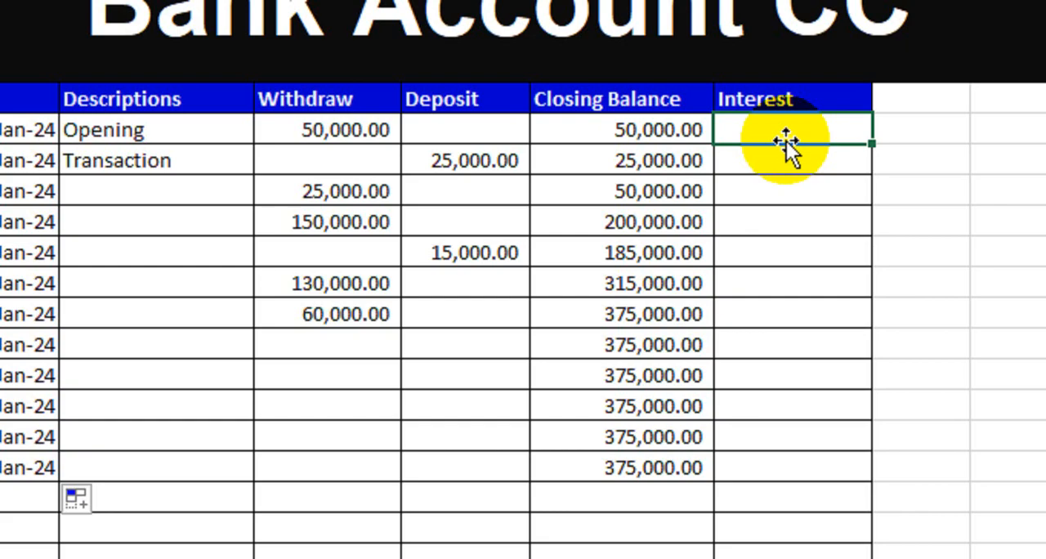
type("=if")
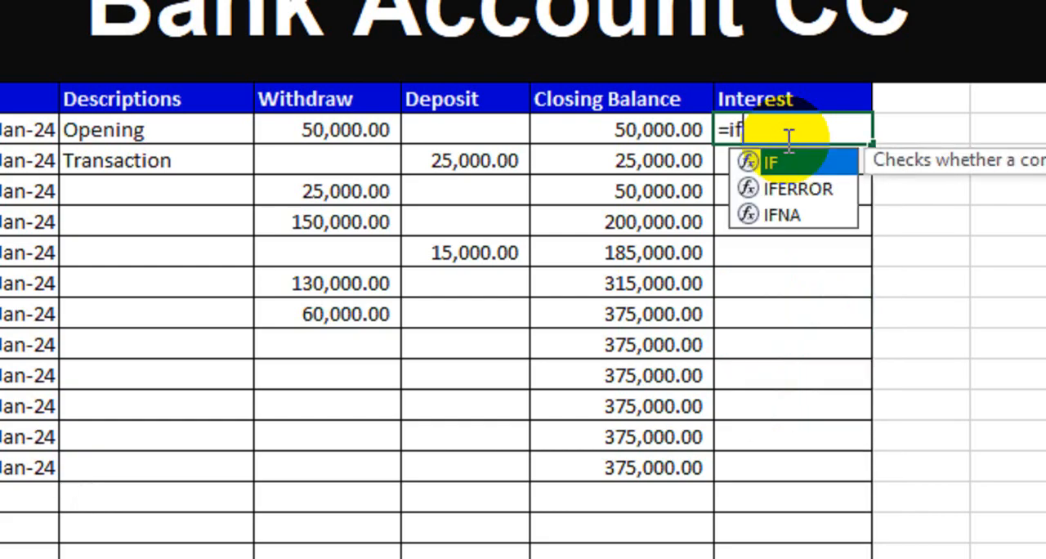
key("Tab")
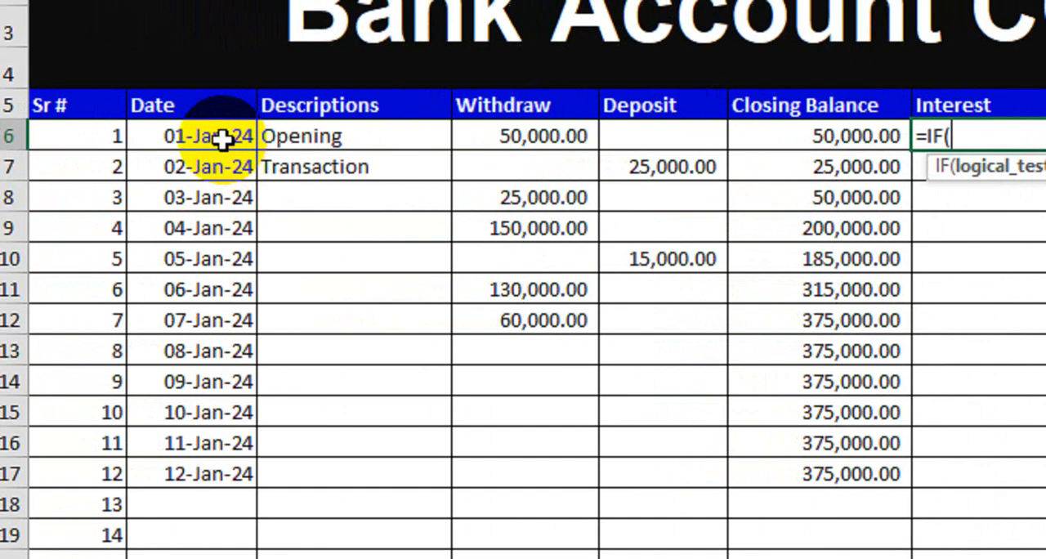
left_click(28, 136)
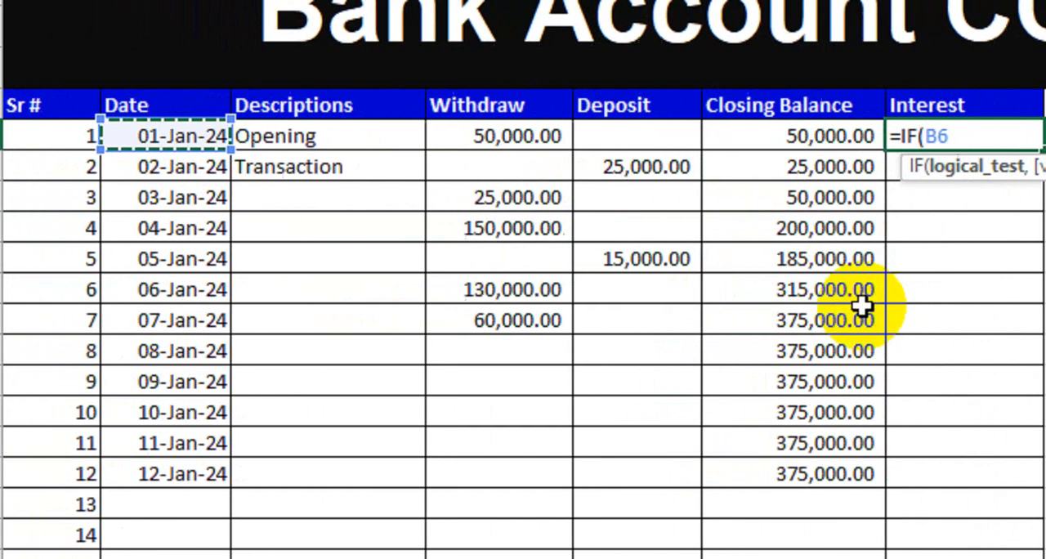
type("=")
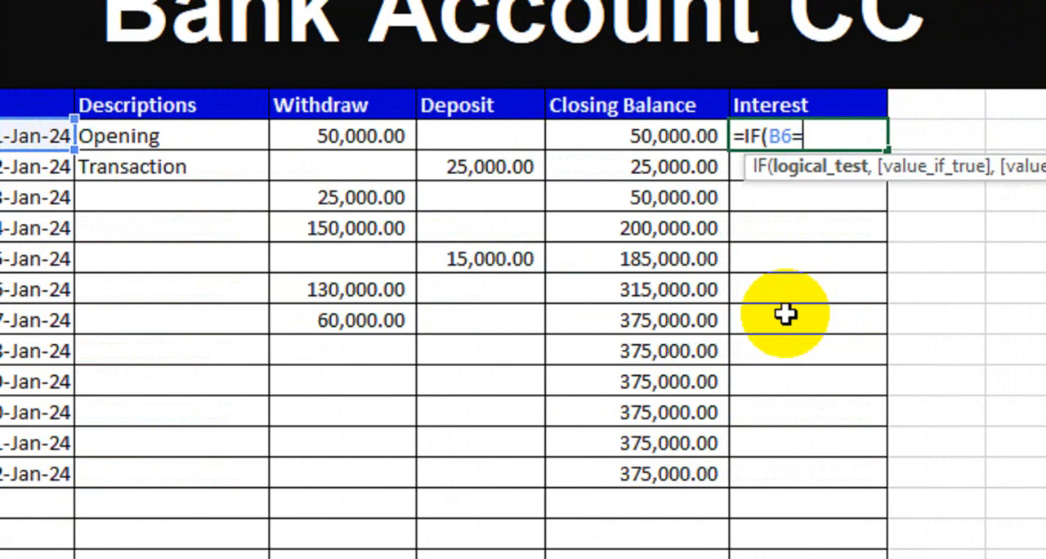
type("\"\",\"")
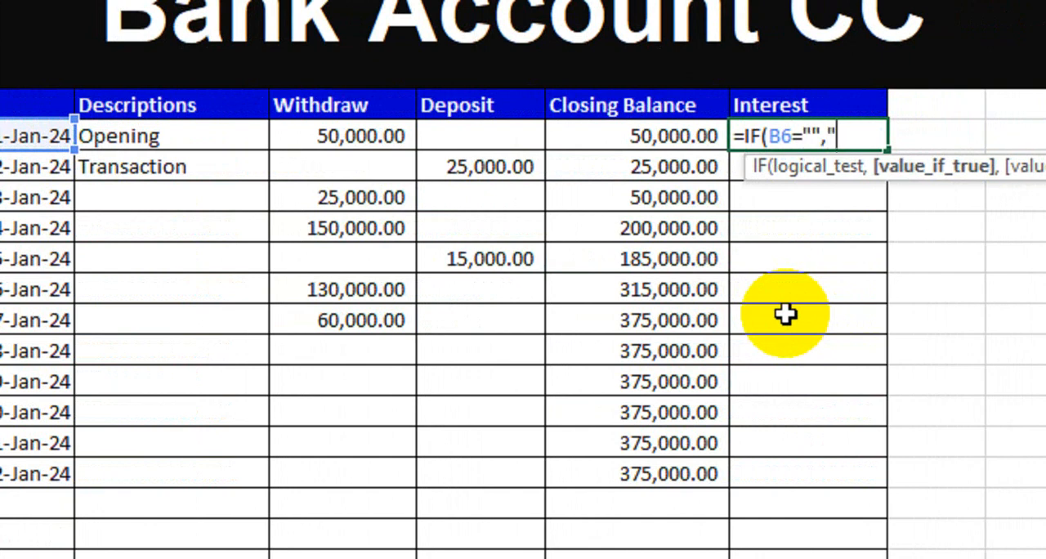
type("\",")
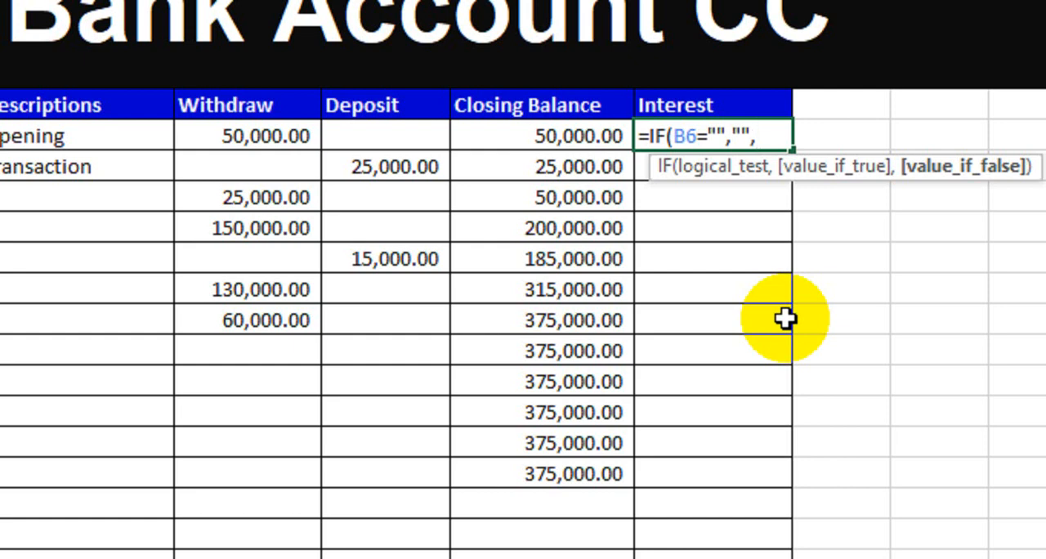
key("BackSpace")
key("BackSpace")
key("BackSpace")
key("BackSpace")
key("BackSpace")
key("BackSpace")
key("BackSpace")
key("BackSpace")
key("BackSpace")
key("BackSpace")
key("BackSpace")
key("BackSpace")
key("BackSpace")
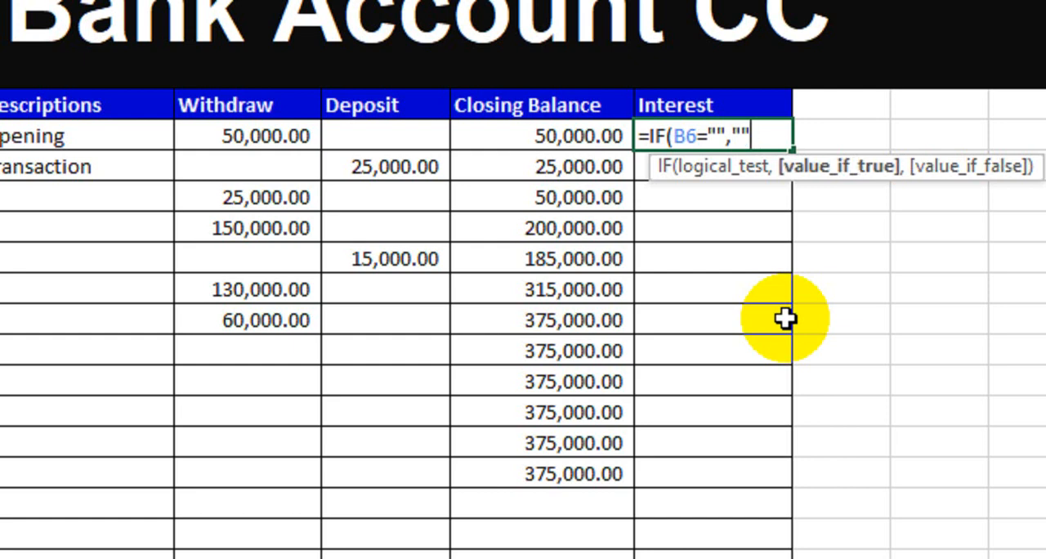
key("Return")
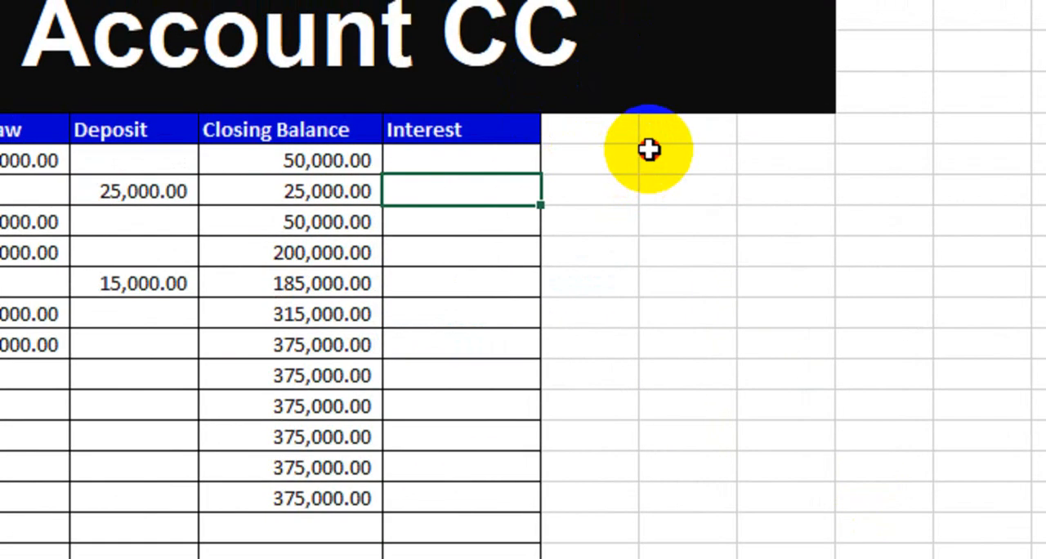
- Merge and center cells I5:K5 beside the Interest header, leaving column H empty as a gap
left_click(651, 148)
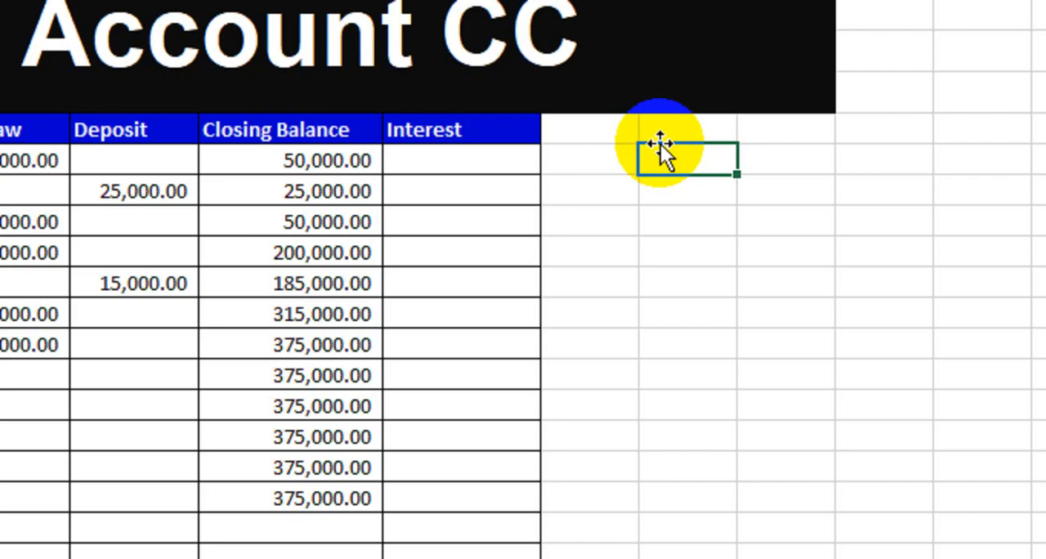
left_click_drag(619, 131, 765, 135)
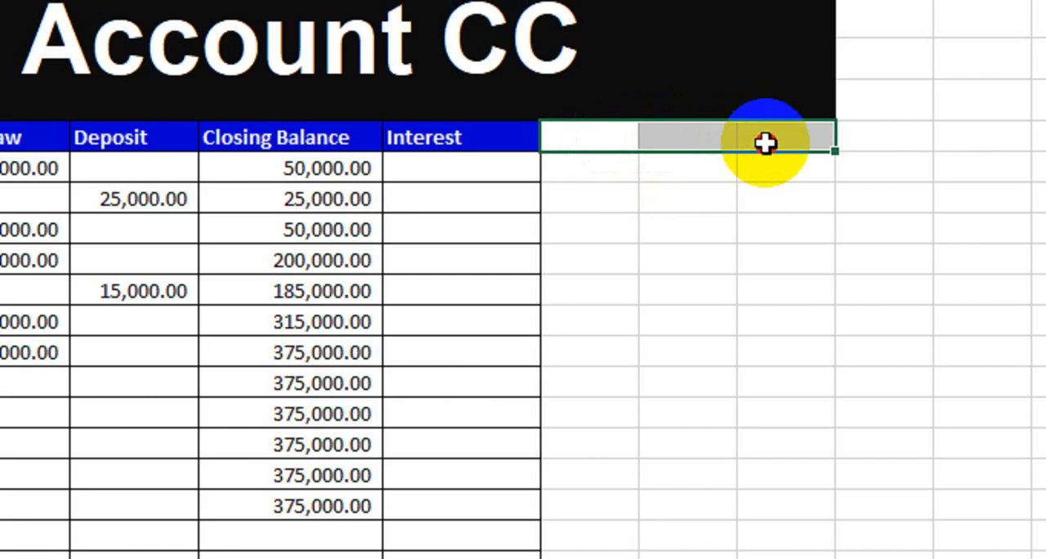
left_click(704, 223)
left_click_drag(696, 147, 883, 151)
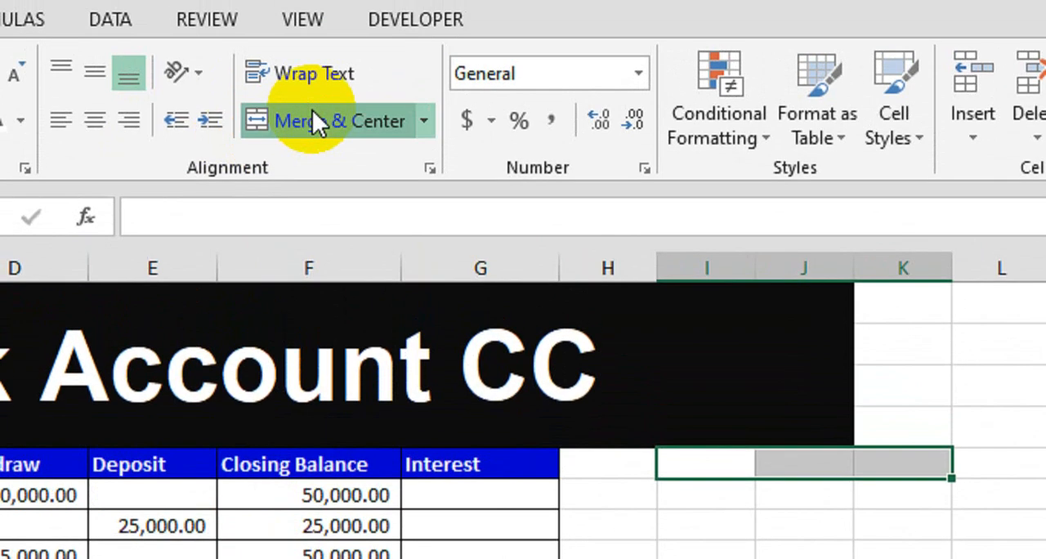
left_click(317, 55)
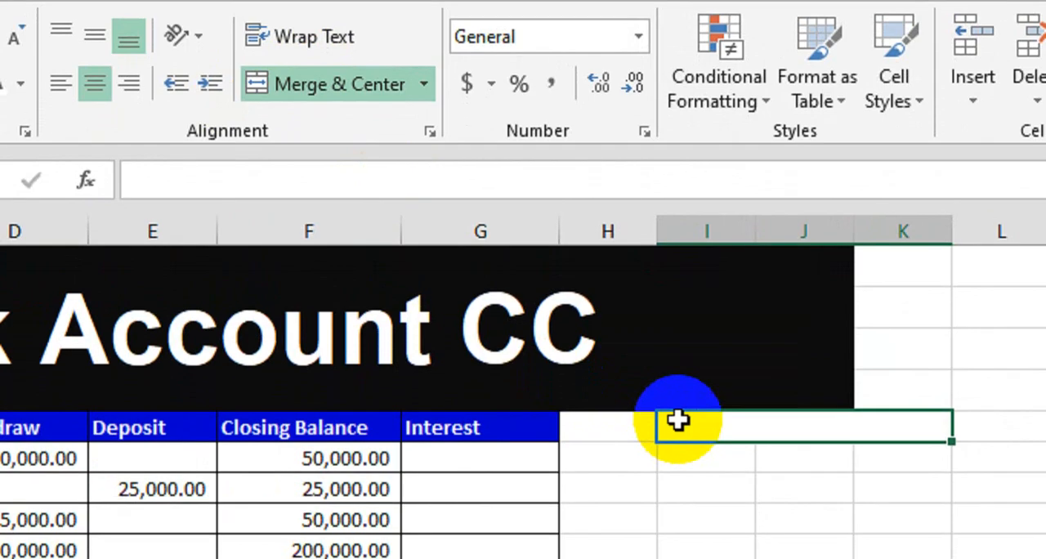
- Enter the heading "Account Details" in the merged cell I5:K5
type("U[")
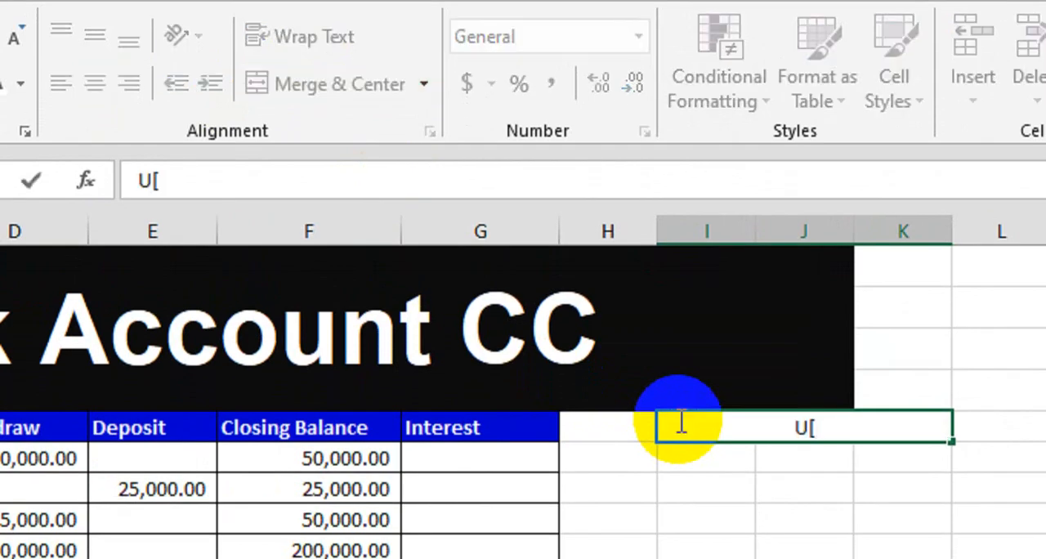
key("BackSpace")
key("BackSpace")
type("Acco")
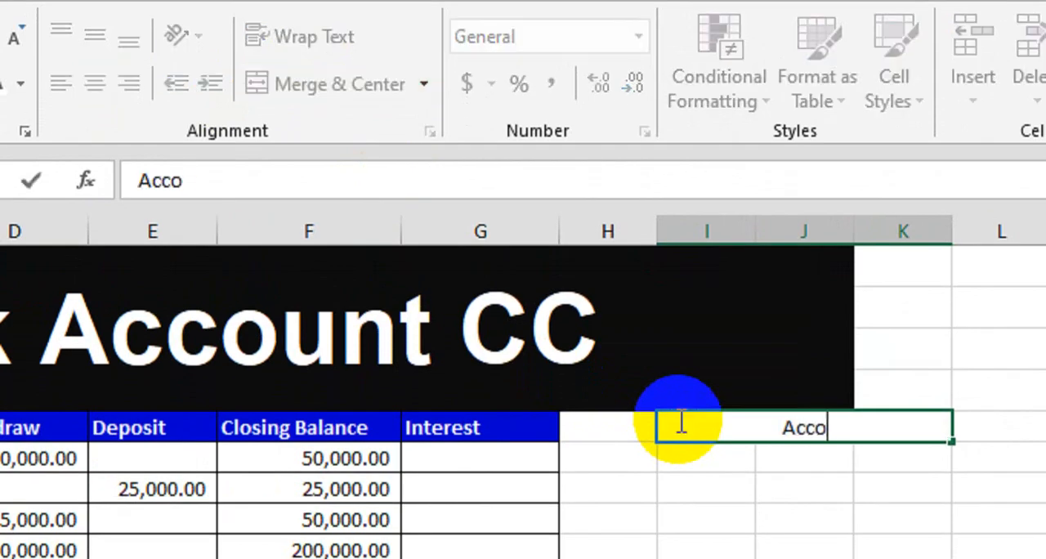
type("untd")
key("BackSpace")
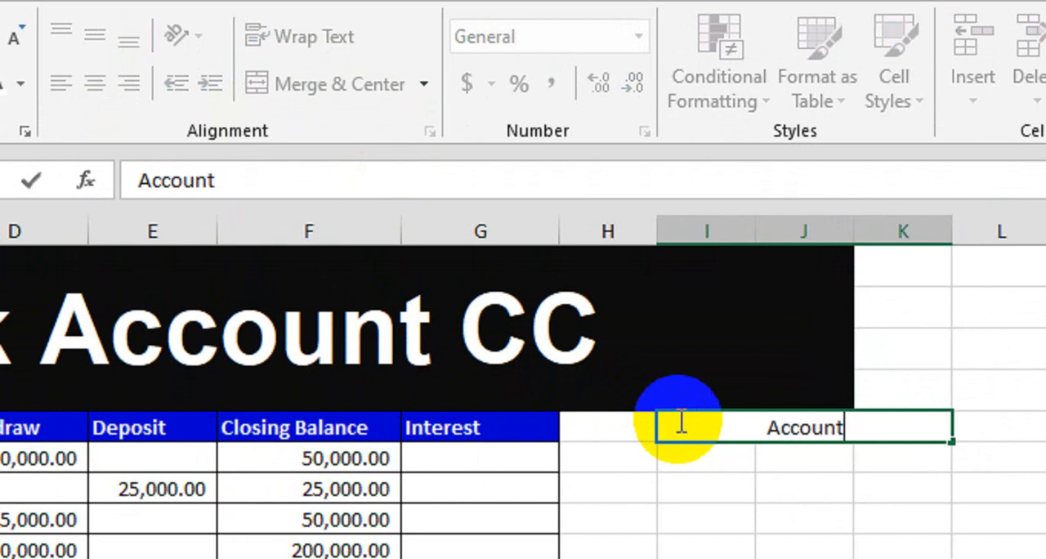
type("Details")
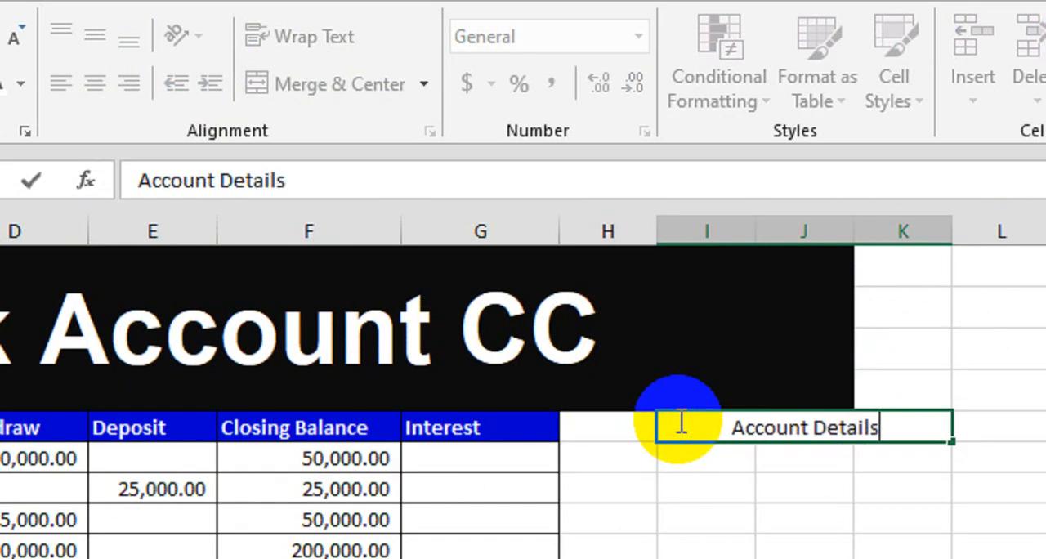
key("Return")
- Format the Account Details heading with blue fill and bold white text to match the ledger headers
left_click(694, 420)
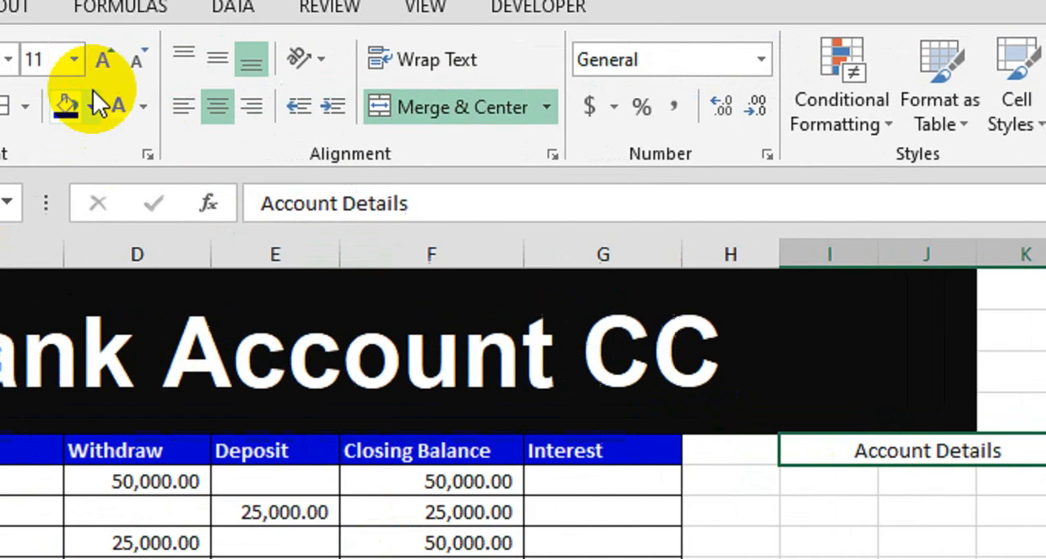
left_click(92, 96)
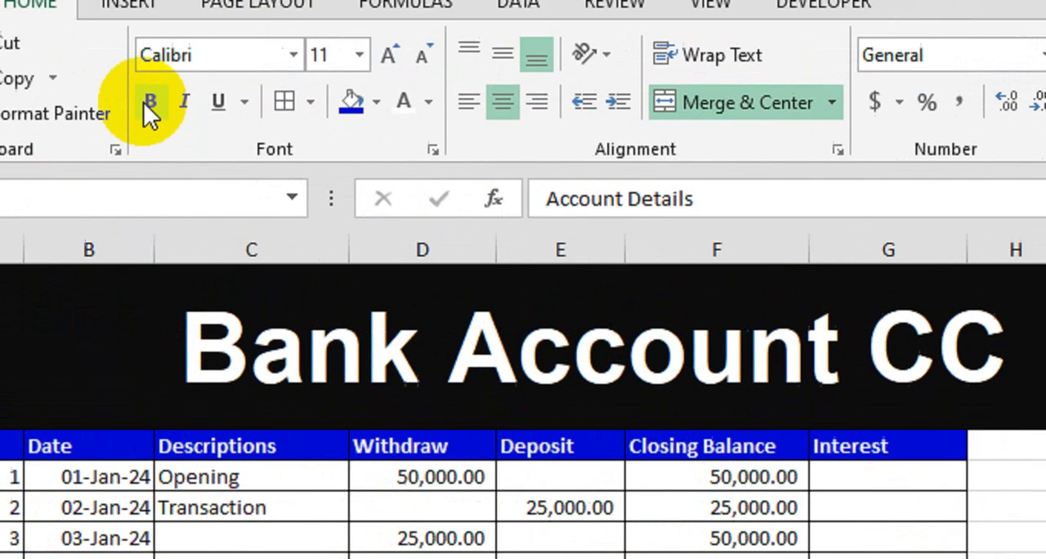
left_click(145, 103)
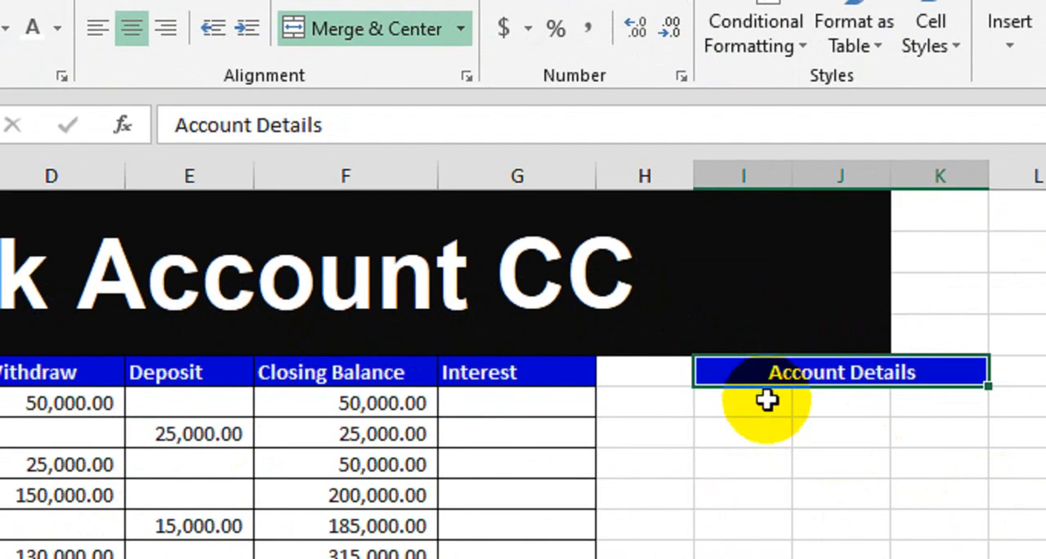
- Merge columns I and J row by row in rows 6 to 10 below the Account Details heading
left_click(765, 409)
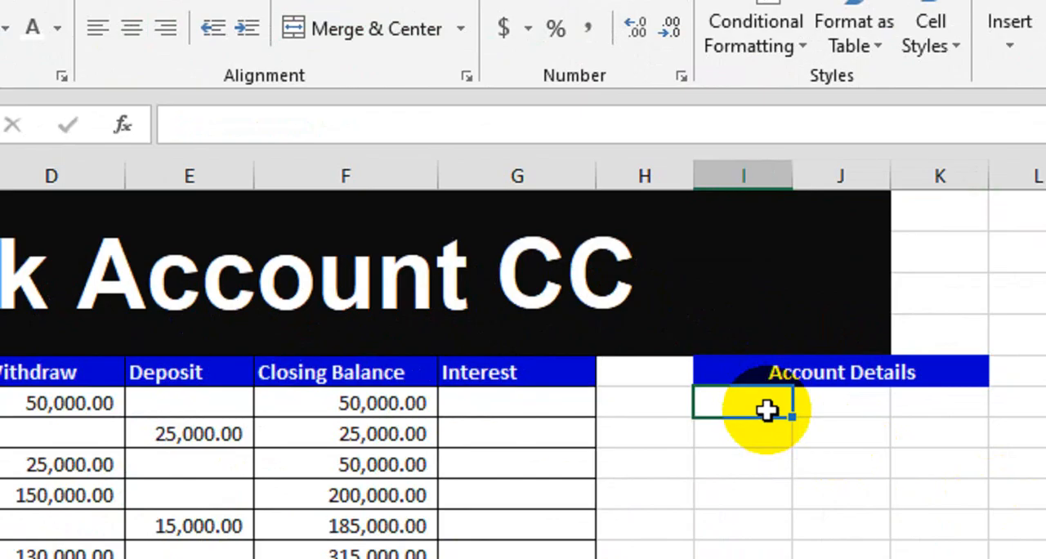
left_click_drag(767, 410, 809, 409)
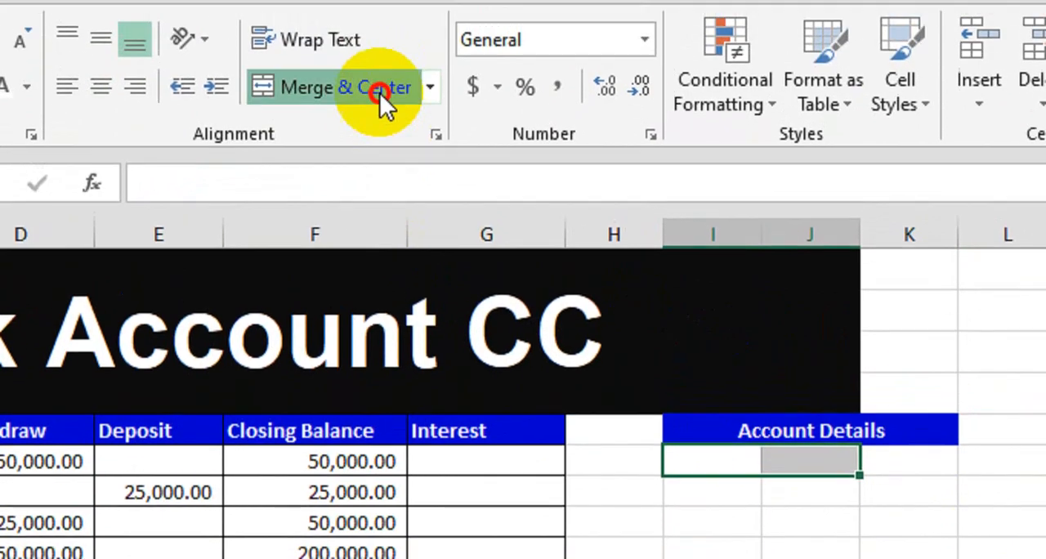
left_click(408, 33)
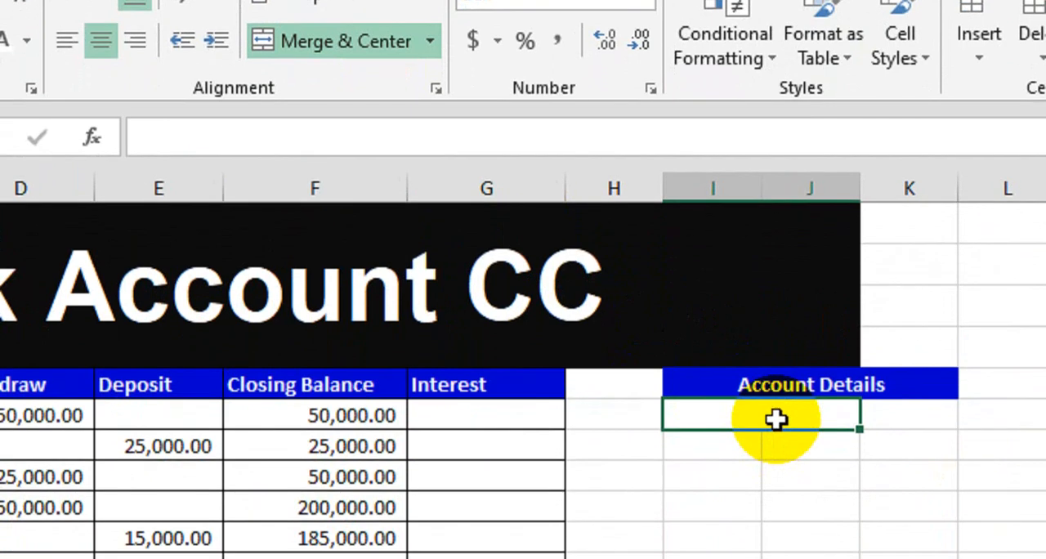
left_click_drag(775, 419, 775, 528)
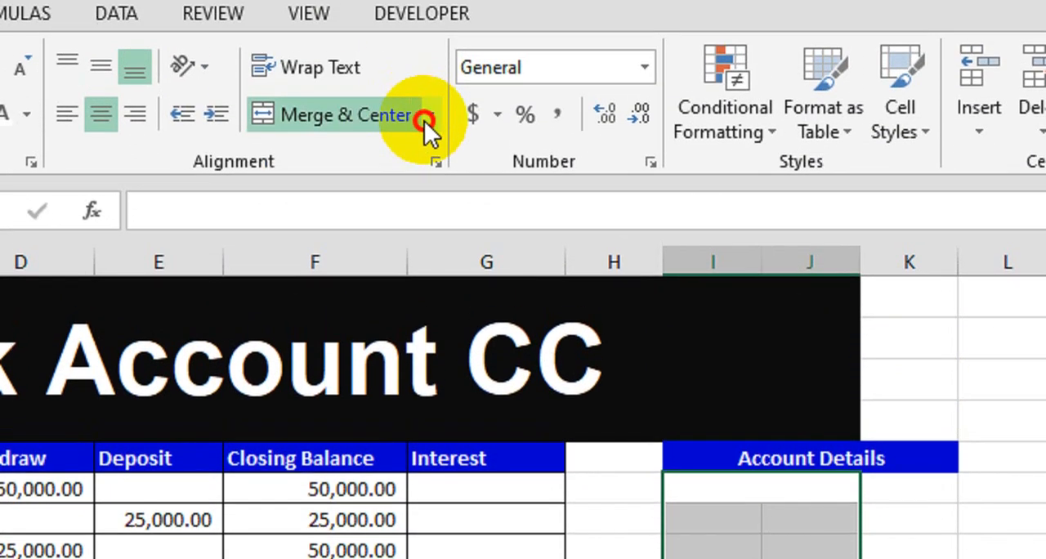
left_click(428, 119)
left_click(404, 208)
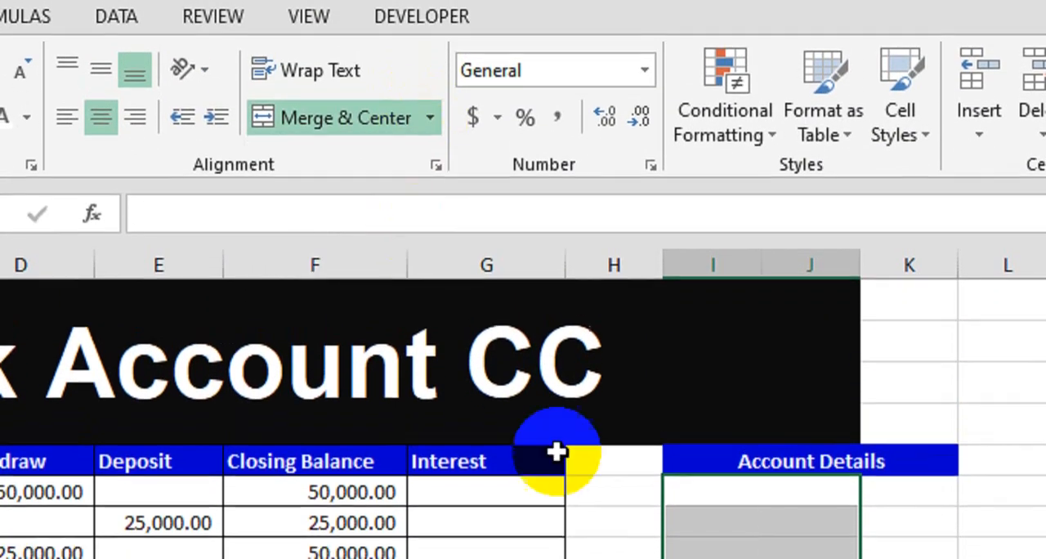
- Enter the labels "Limit Amount" in I6 and "Rate" in I7
left_click(795, 507)
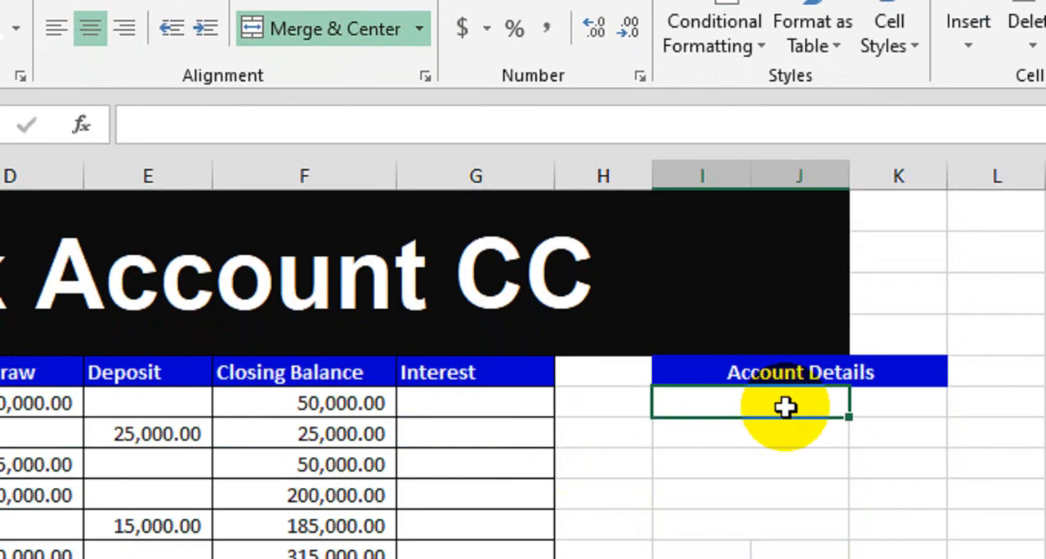
type("Limit")
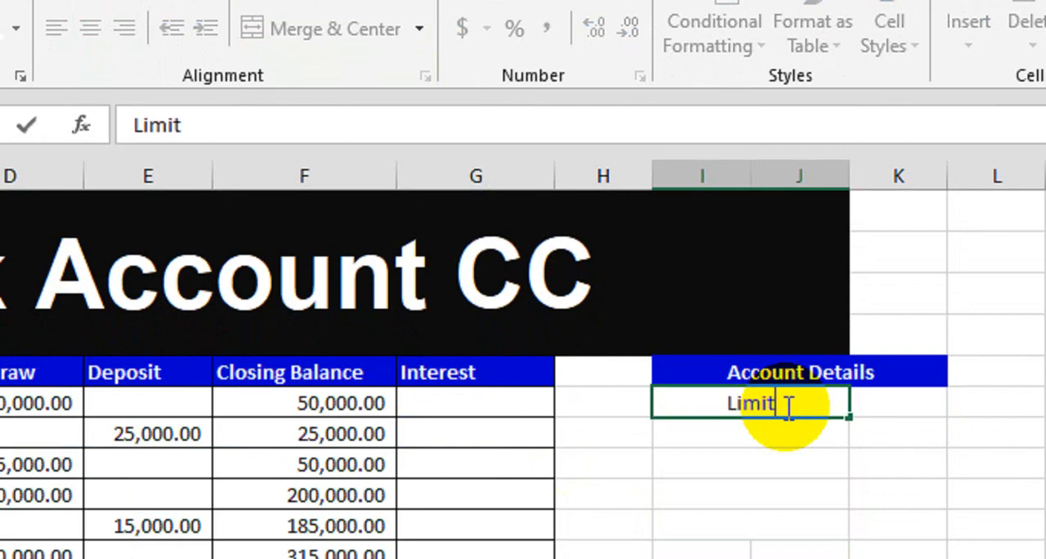
type(" AMount")
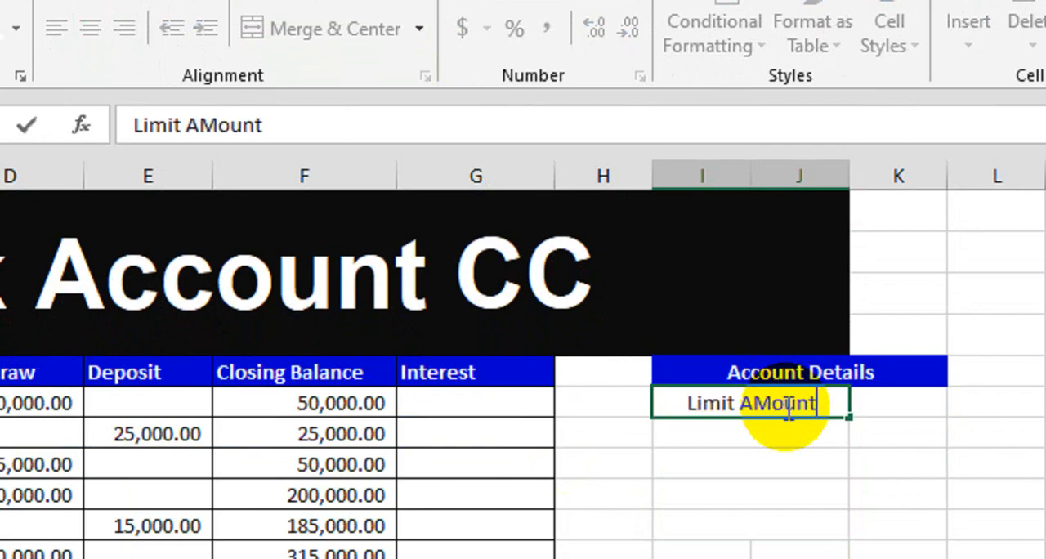
key("Return")
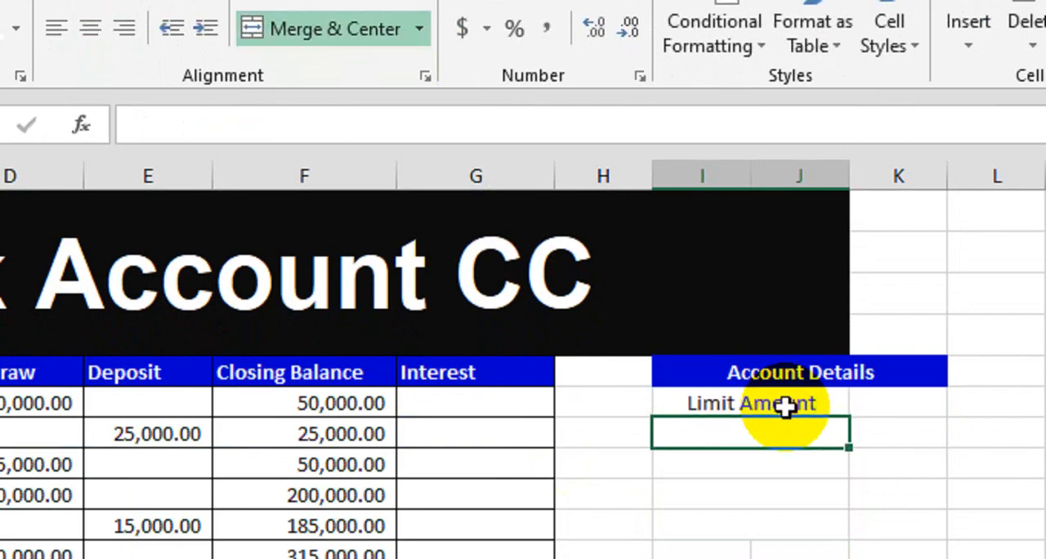
type("Rate")
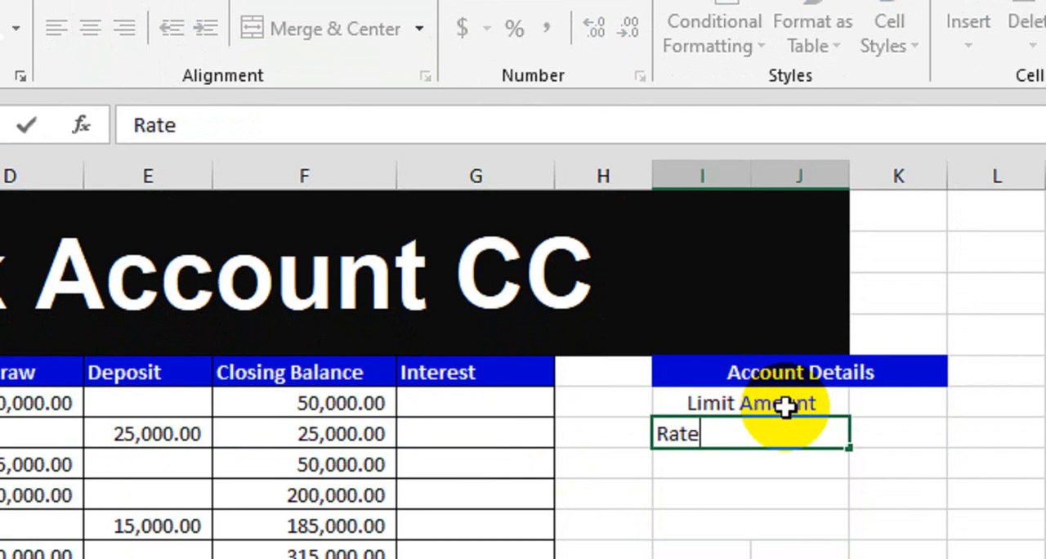
key("Return")
- Enter the labels "Total Interest" in I8 and "Total Balance" in I9
type("To")
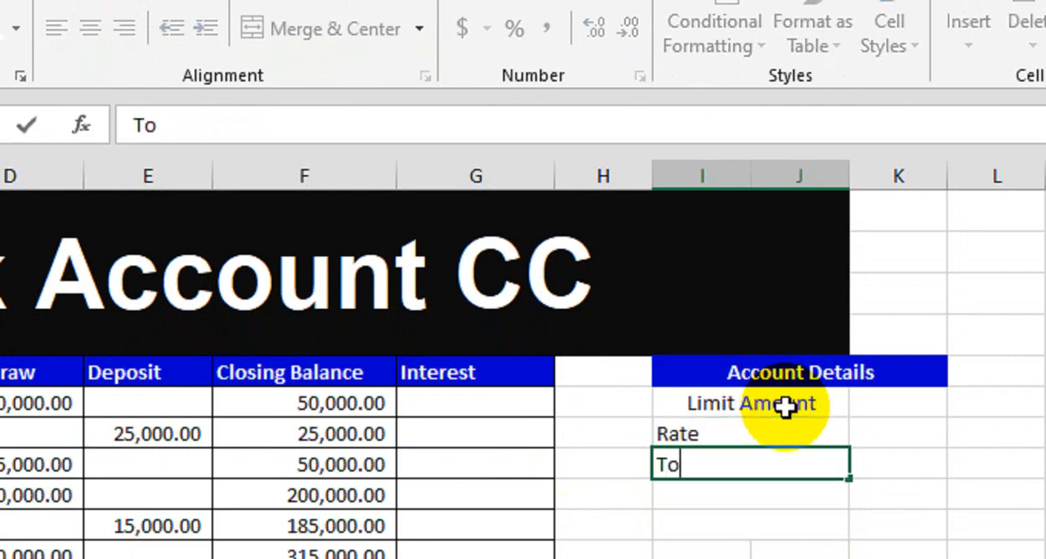
type("tal Im")
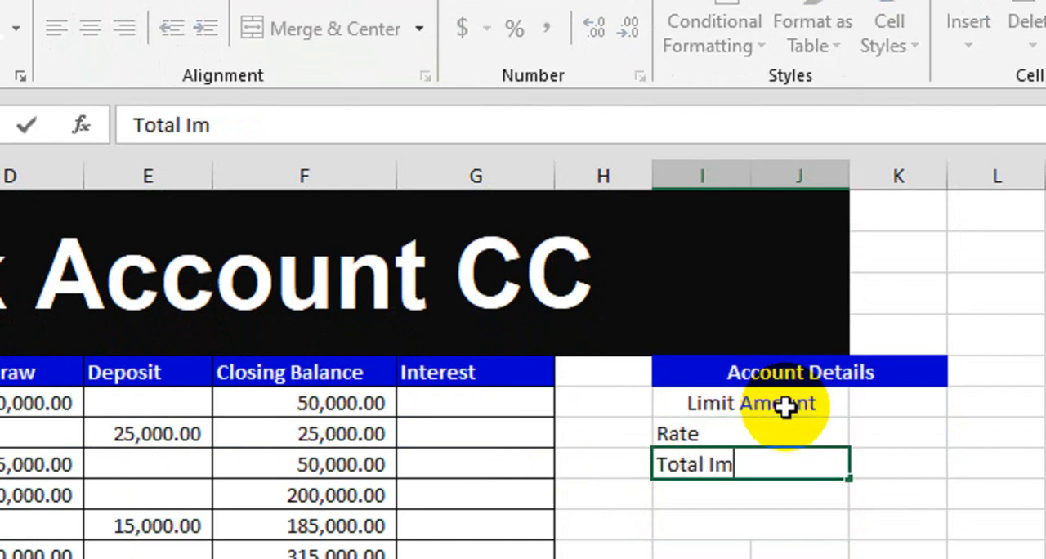
key("BackSpace")
type("nterest")
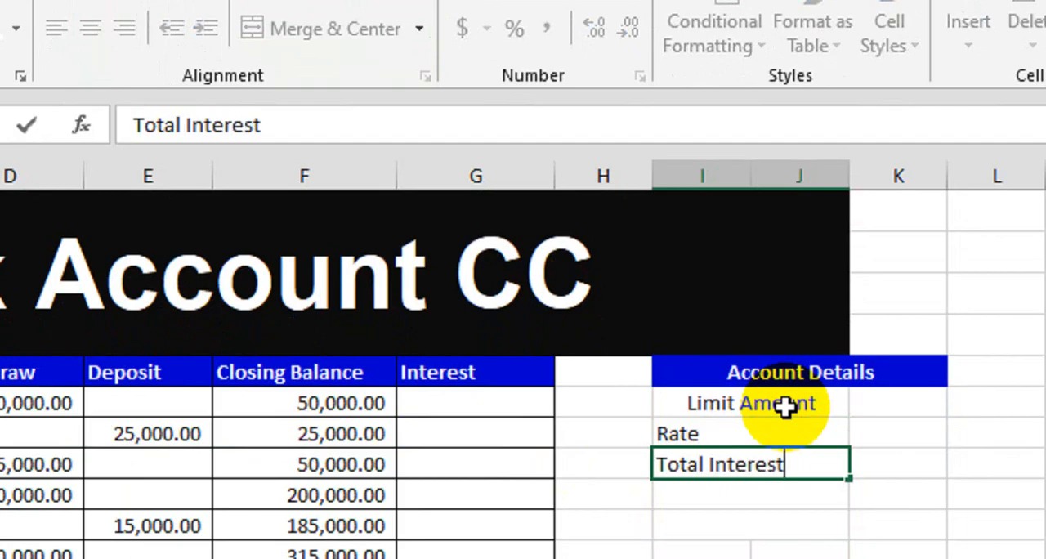
key("Return")
type("Total ")
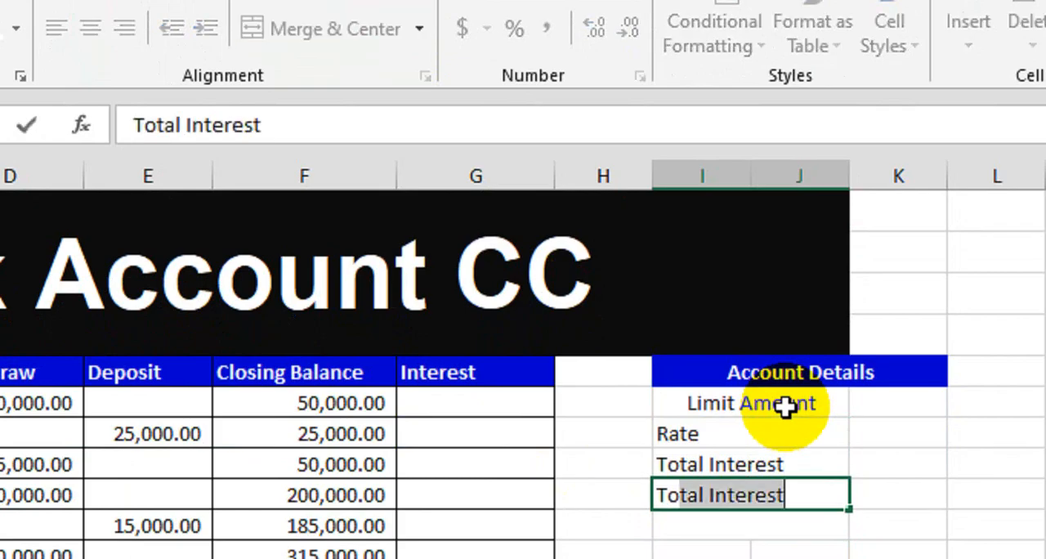
type("Balance")
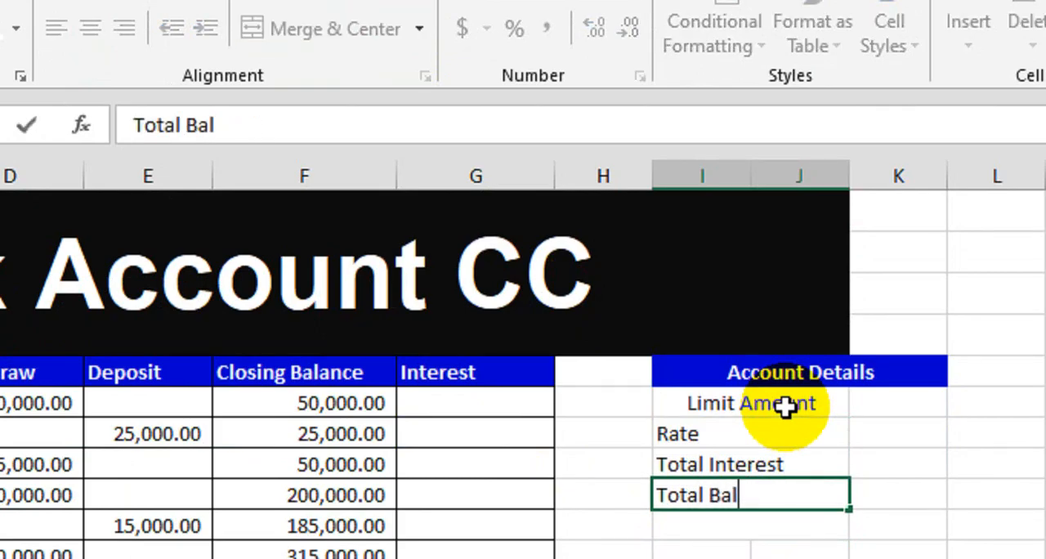
key("Return")
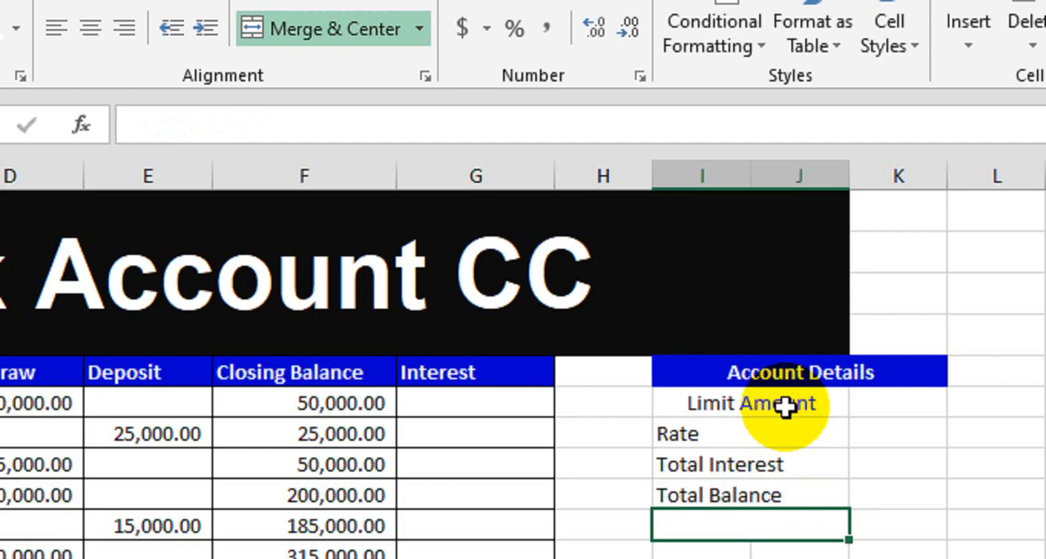
- Enter the label "Total Limit" in I10 as the last row of the Account Details table
type("Totl")
key("BackSpace")
type("al ")
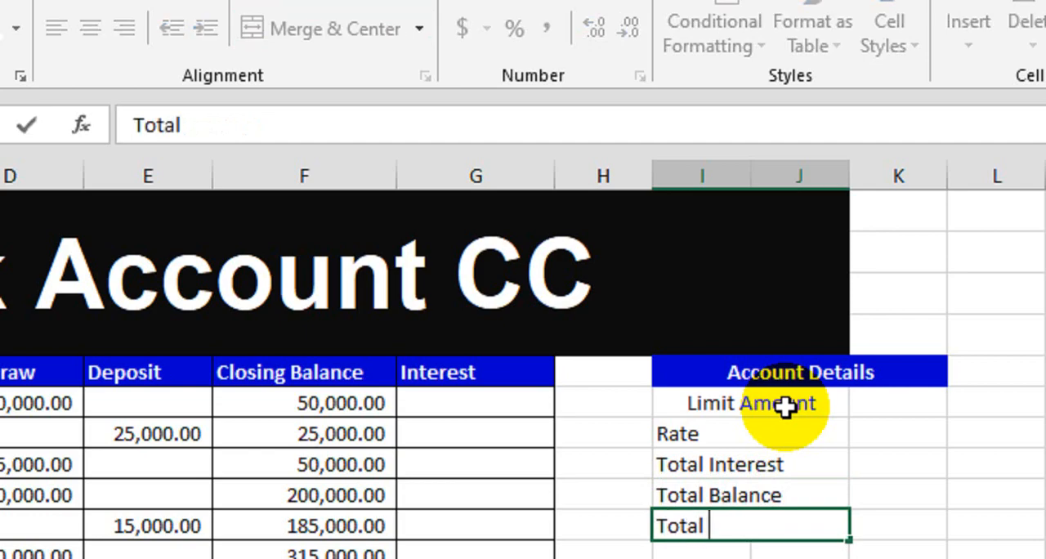
type("<")
key("BackSpace")
type("Limit")
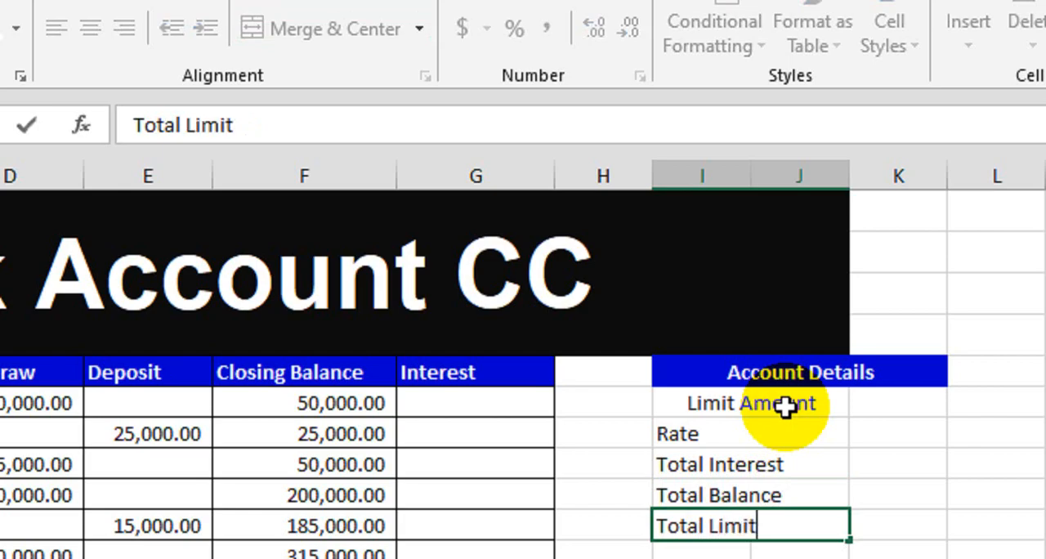
key("Return")
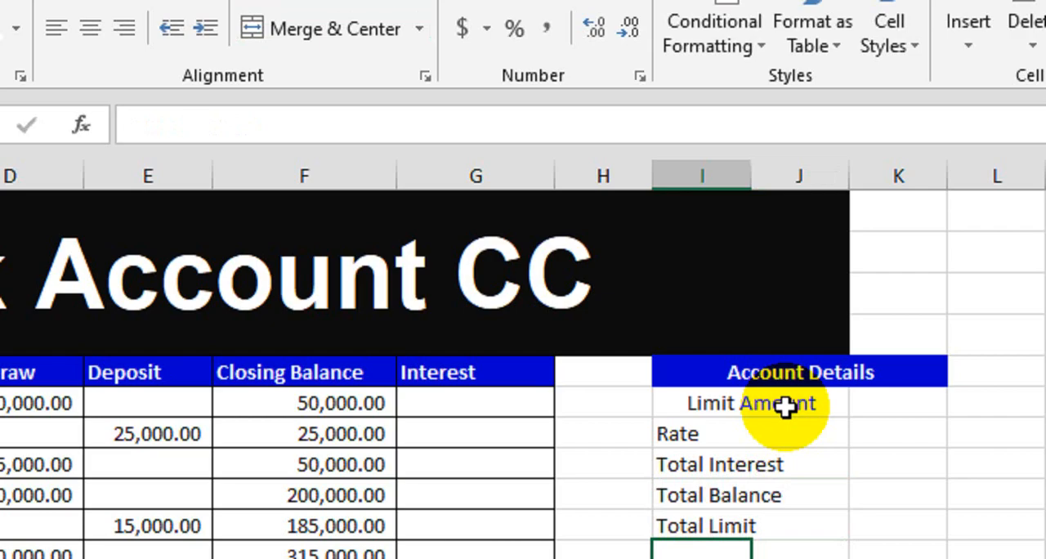
- Left-align the Account Details rows I6:K10 with borders on all cells, and widen column K
left_click_drag(785, 407, 891, 525)
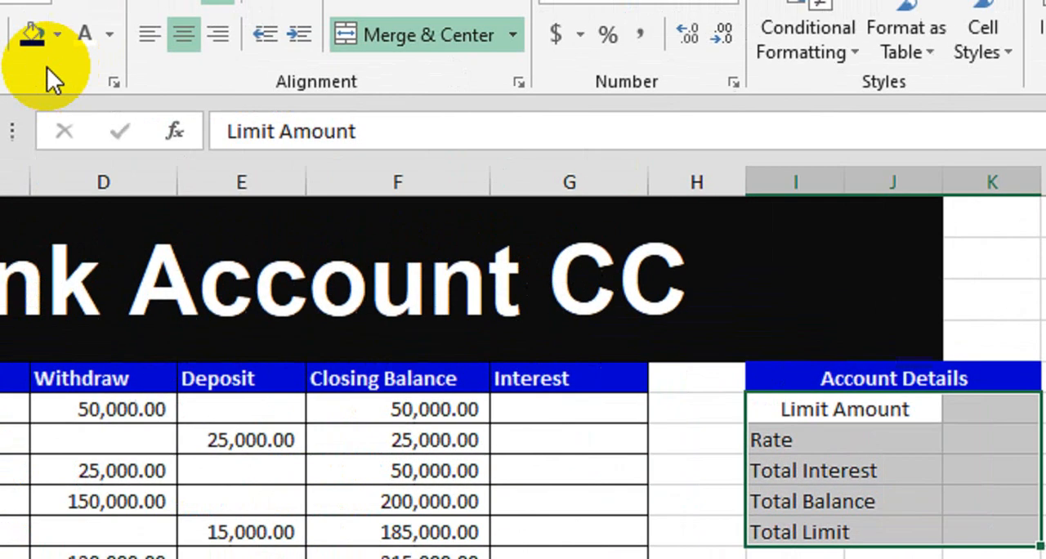
left_click(149, 34)
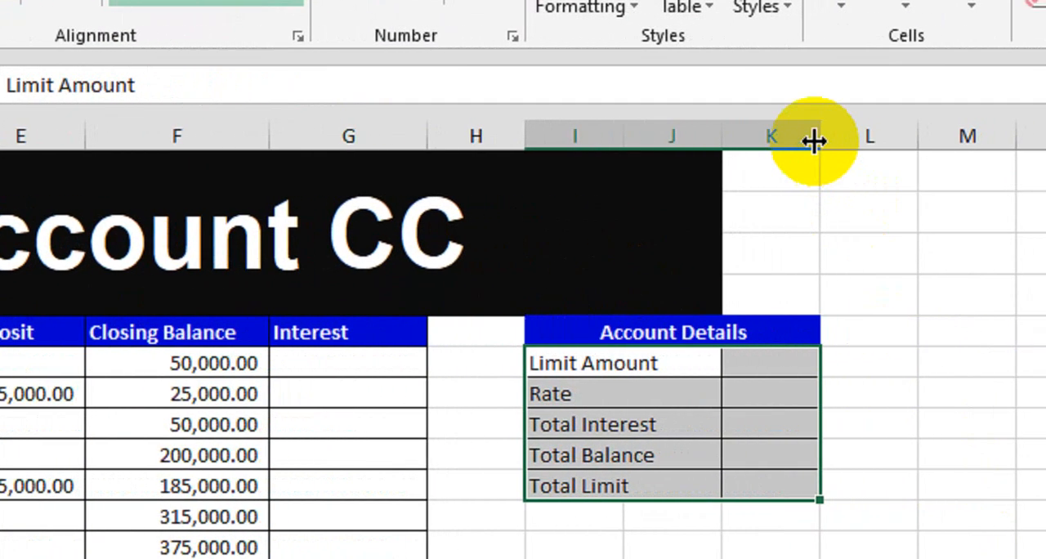
left_click_drag(814, 142, 885, 142)
- Enter 400000 as the Limit Amount in K6 and apply the Accounting comma format to K6:K10
left_click(771, 366)
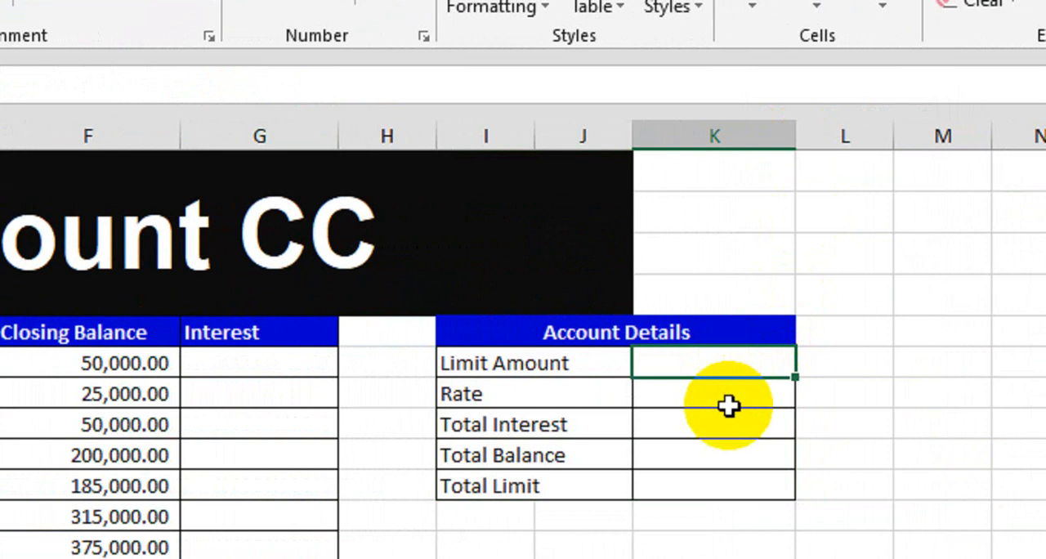
type("400000")
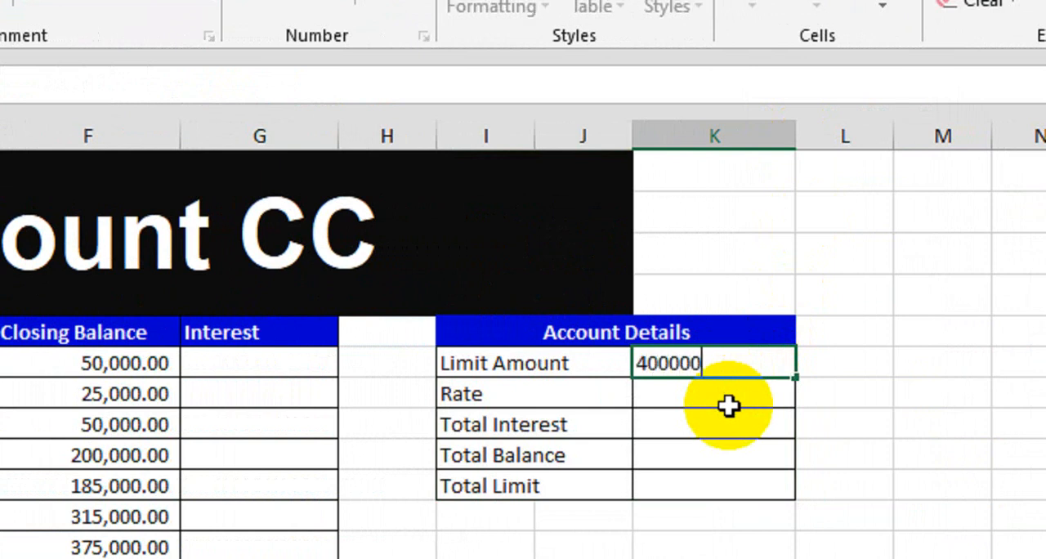
left_click_drag(729, 406, 719, 499)
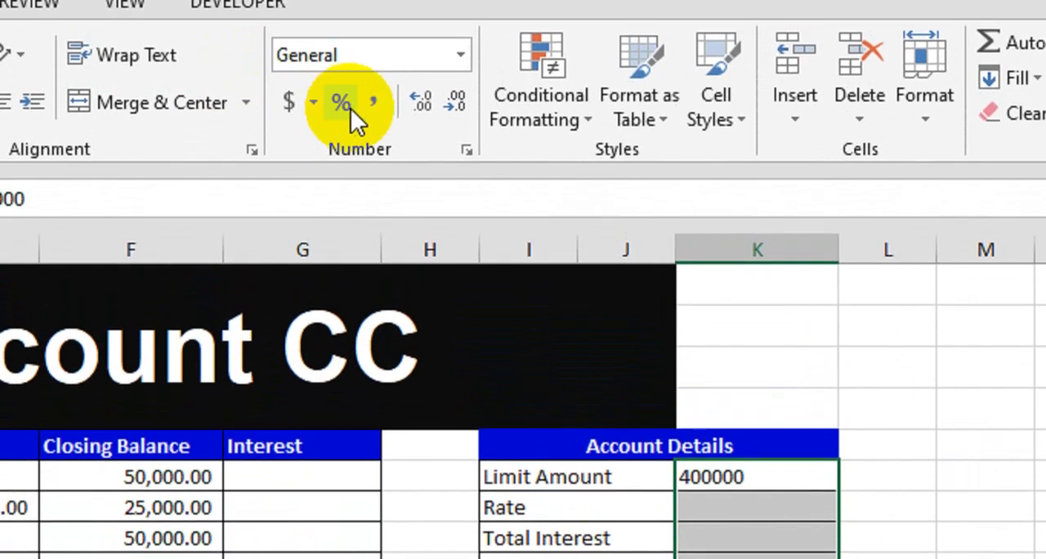
left_click(372, 24)
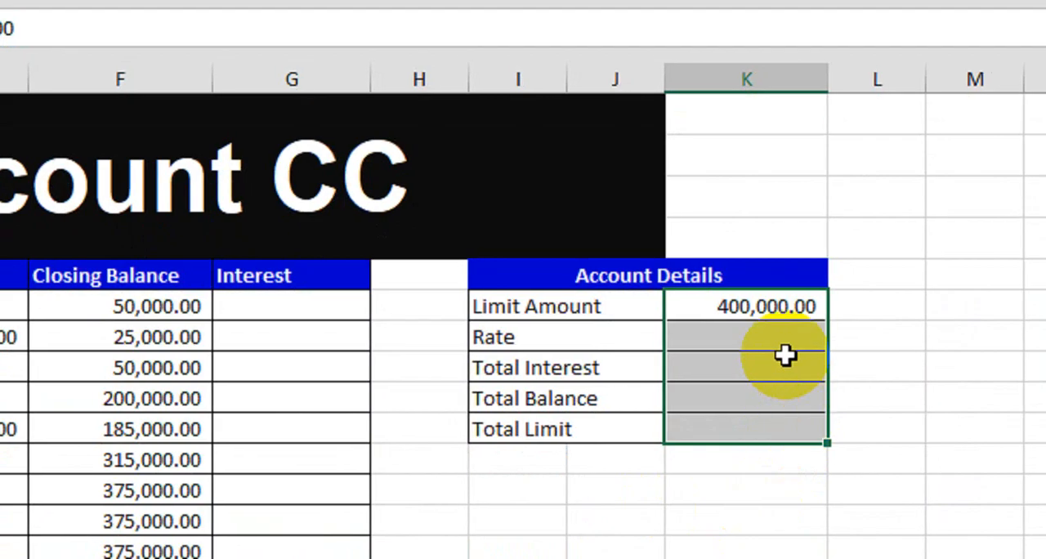
- Enter 6% as the Rate in K7 of the Account Details table
left_click(789, 542)
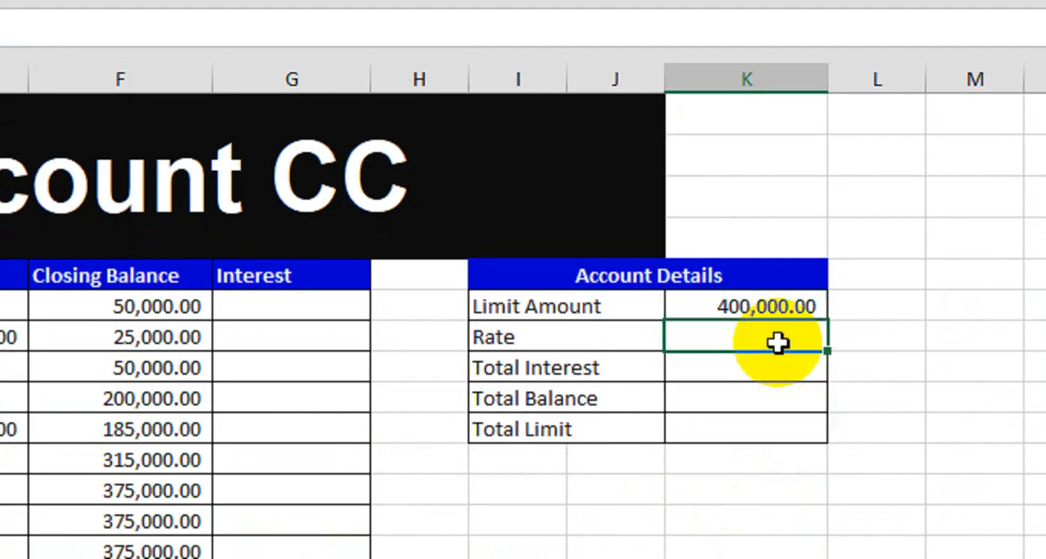
type("6%")
key("Return")
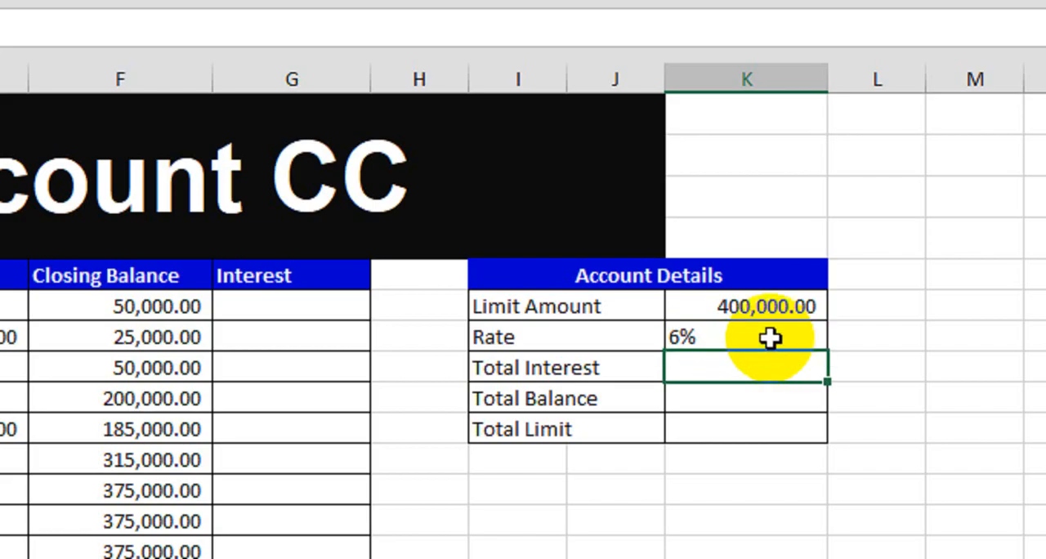
left_click(770, 336)
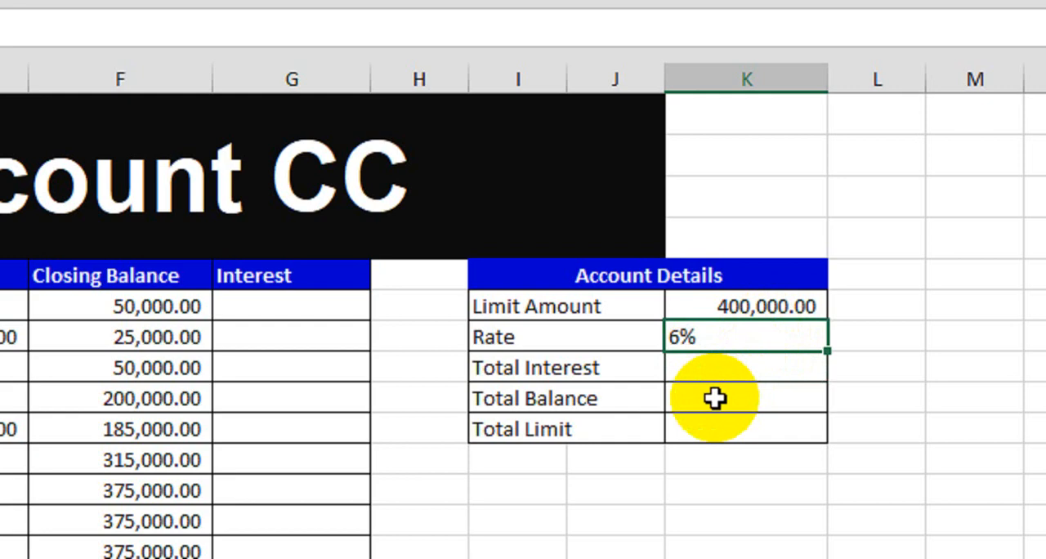
- Enter the daily interest formula =IF(B6="","",(F6*$K$7)/365) in G6, with the rate cell as an absolute reference
left_click(269, 317)
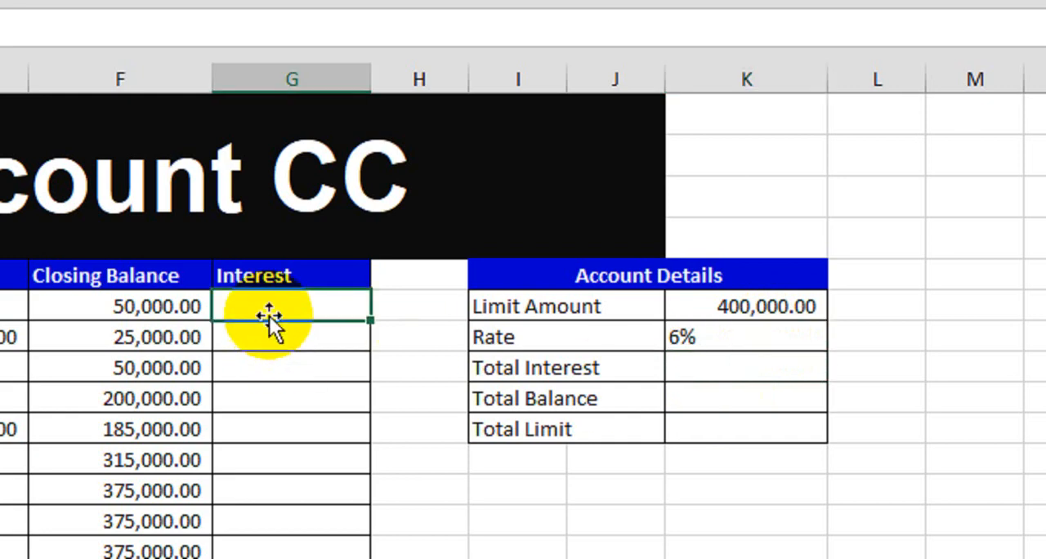
type("=IF(")
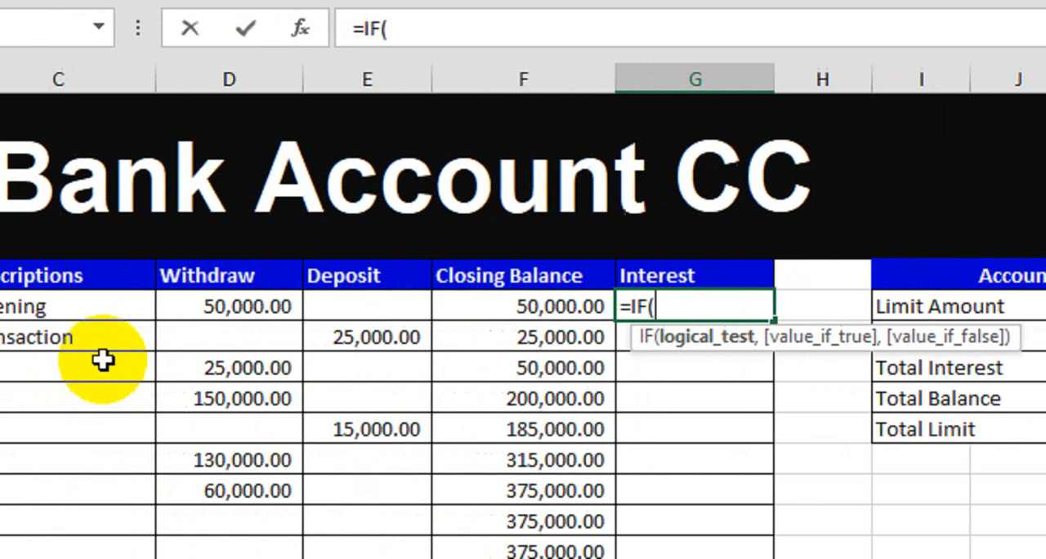
left_click(214, 308)
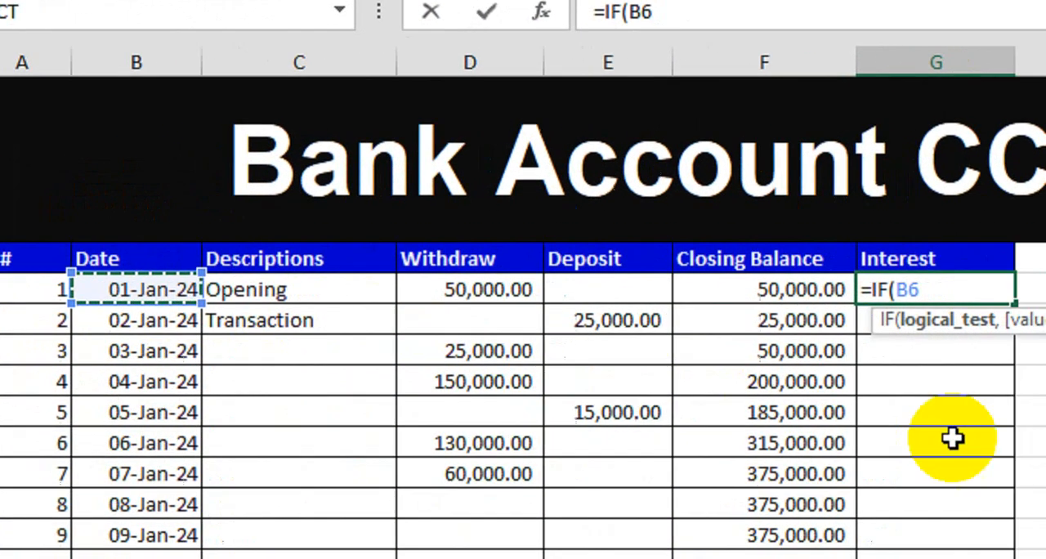
type("=\"\"")
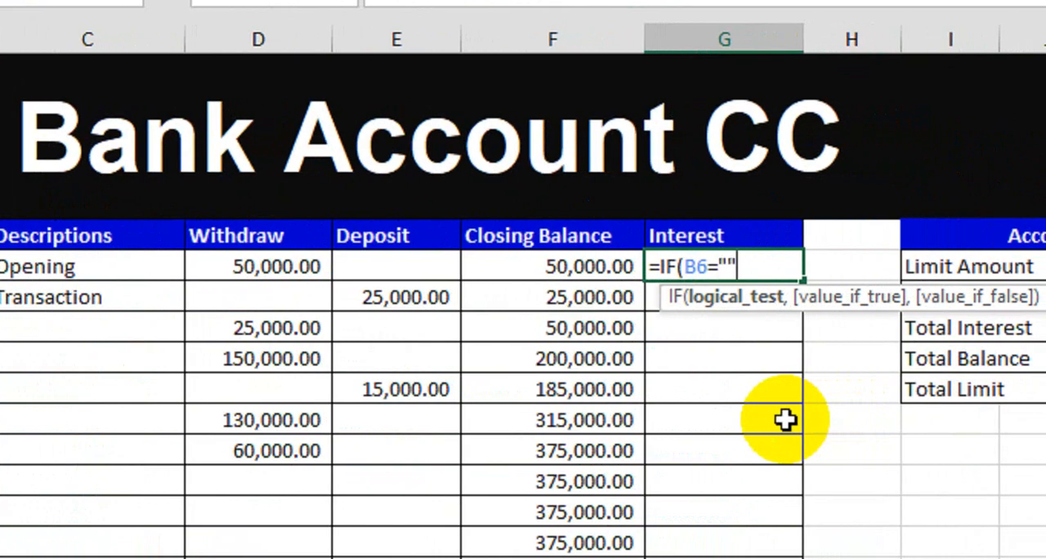
type(",\"\"")
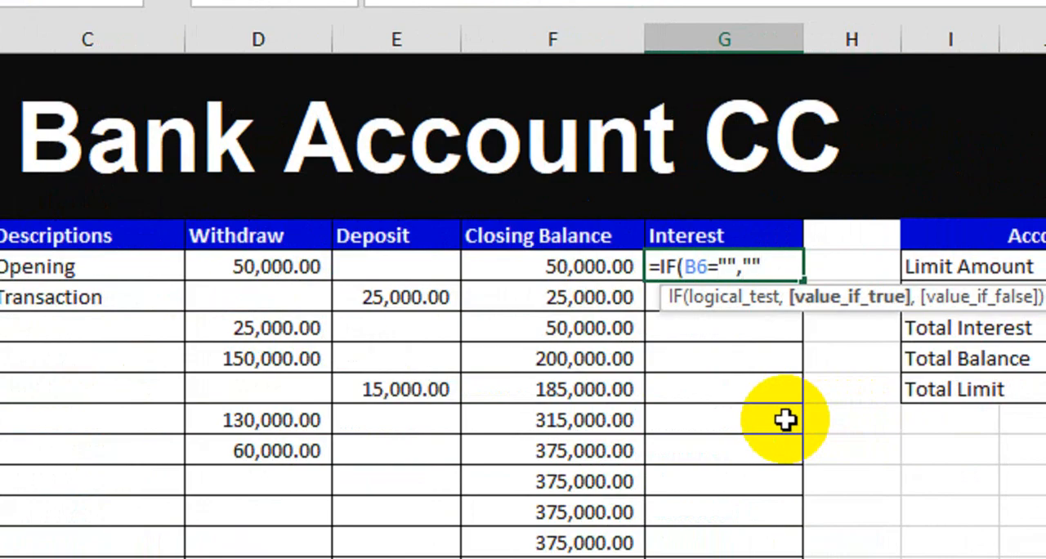
type(",(")
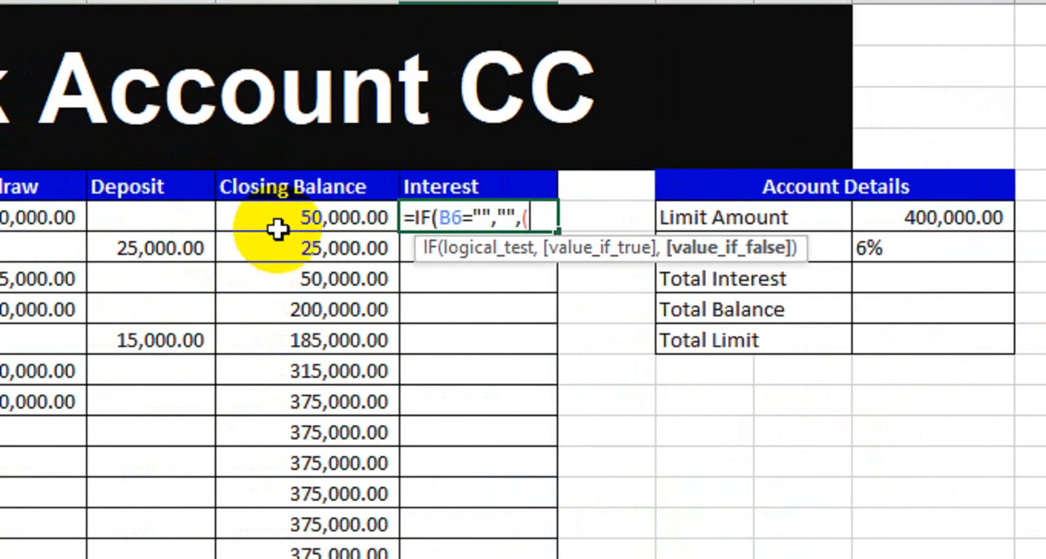
left_click(278, 225)
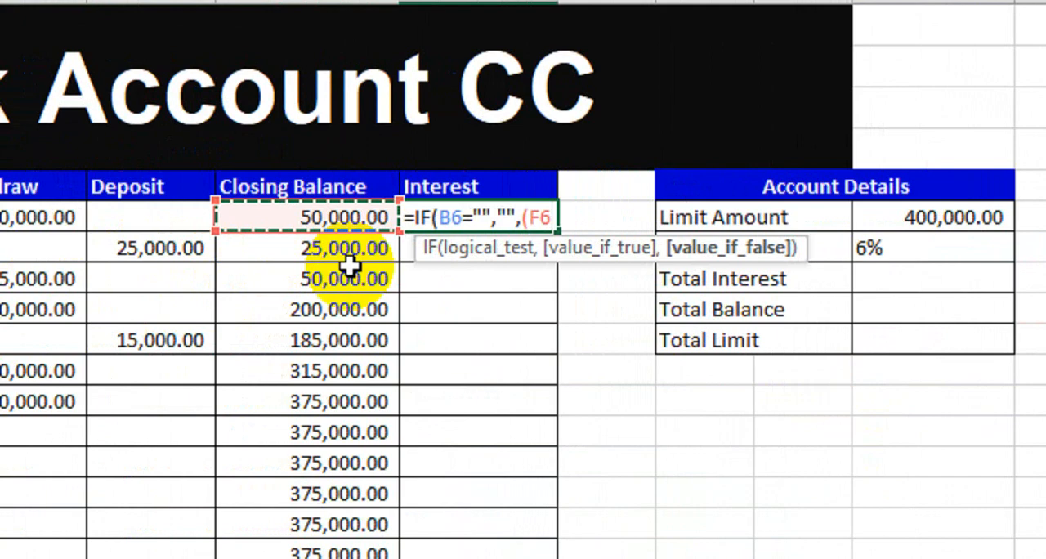
type("*")
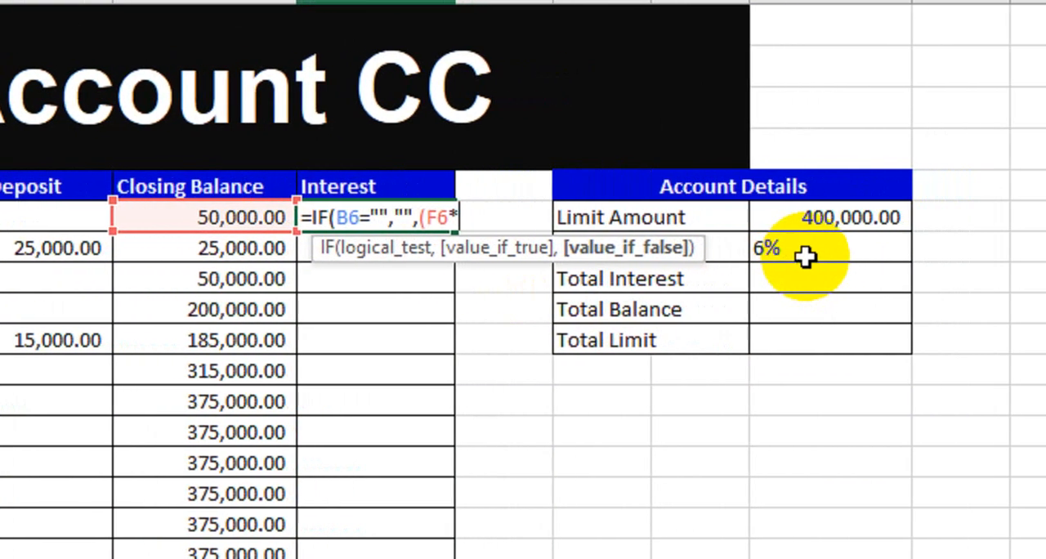
left_click(787, 250)
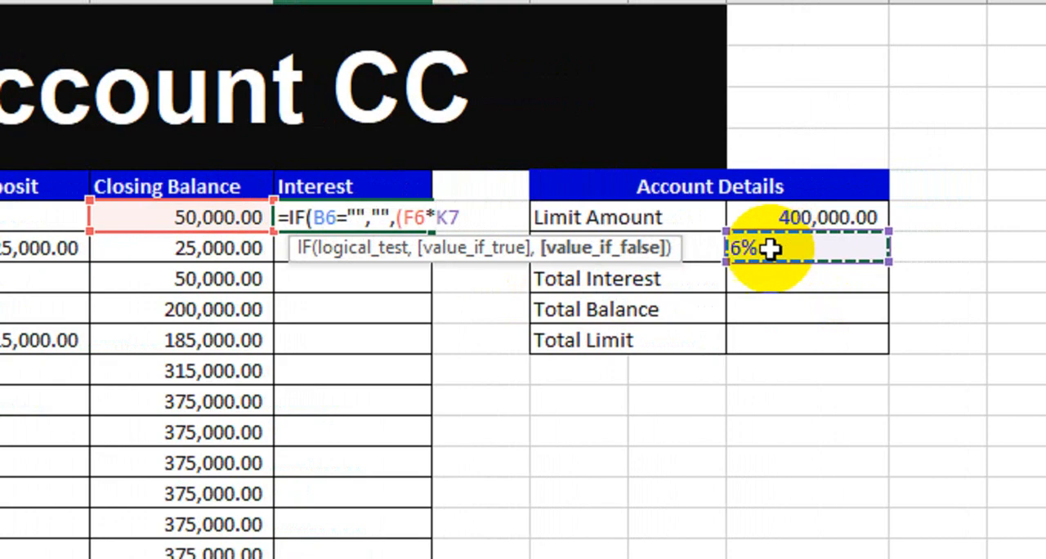
key("F4")
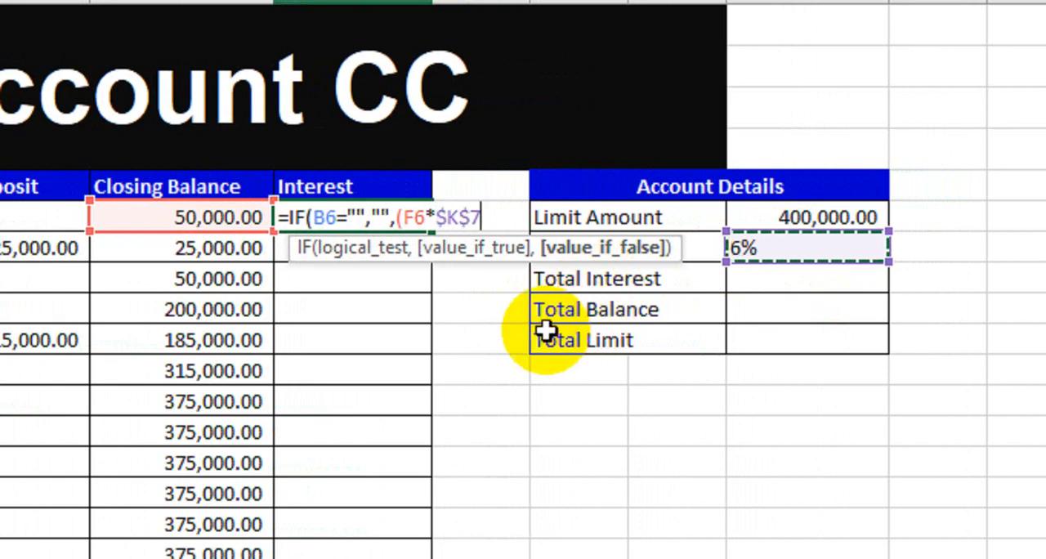
type(")")
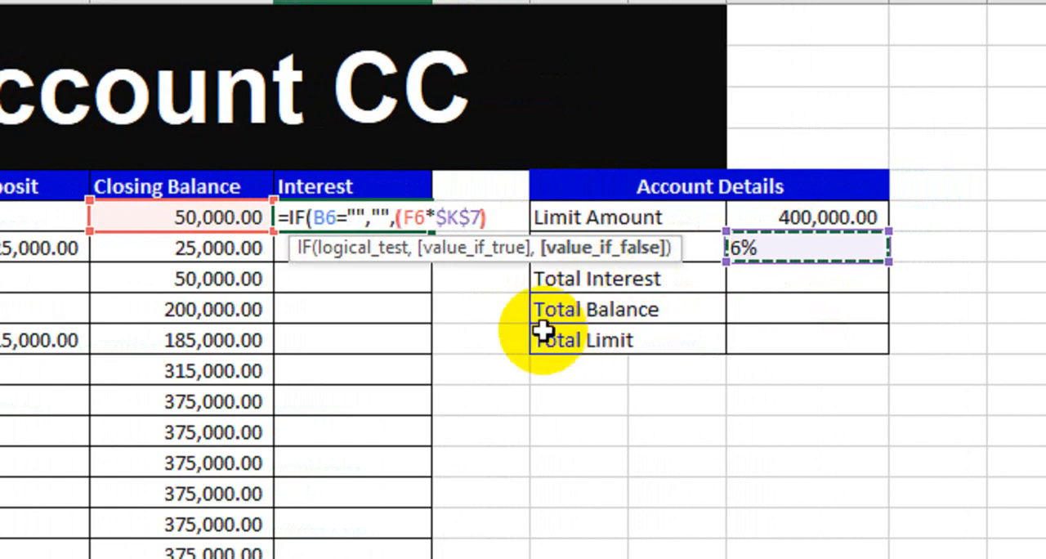
type("/365")
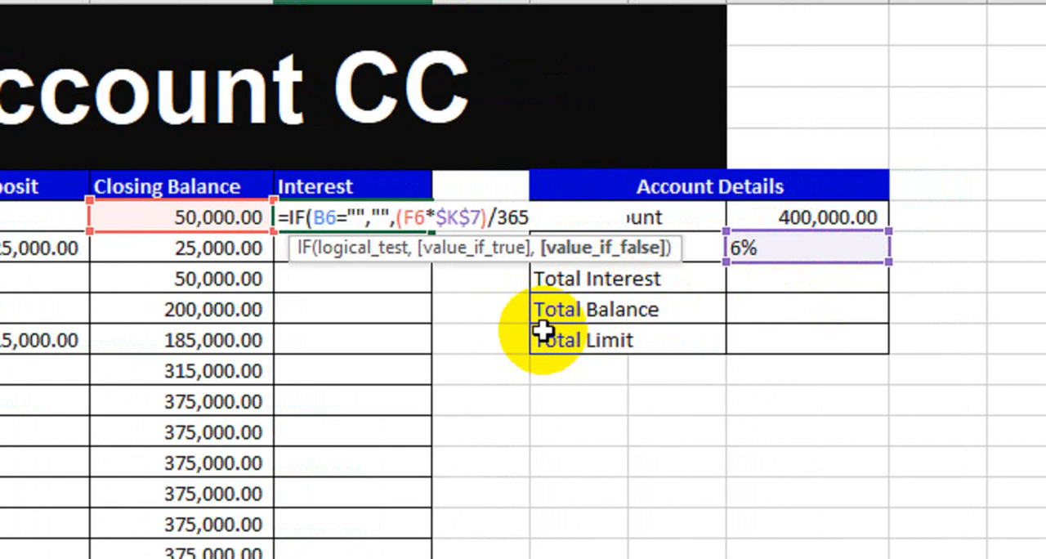
type(")")
key("Return")
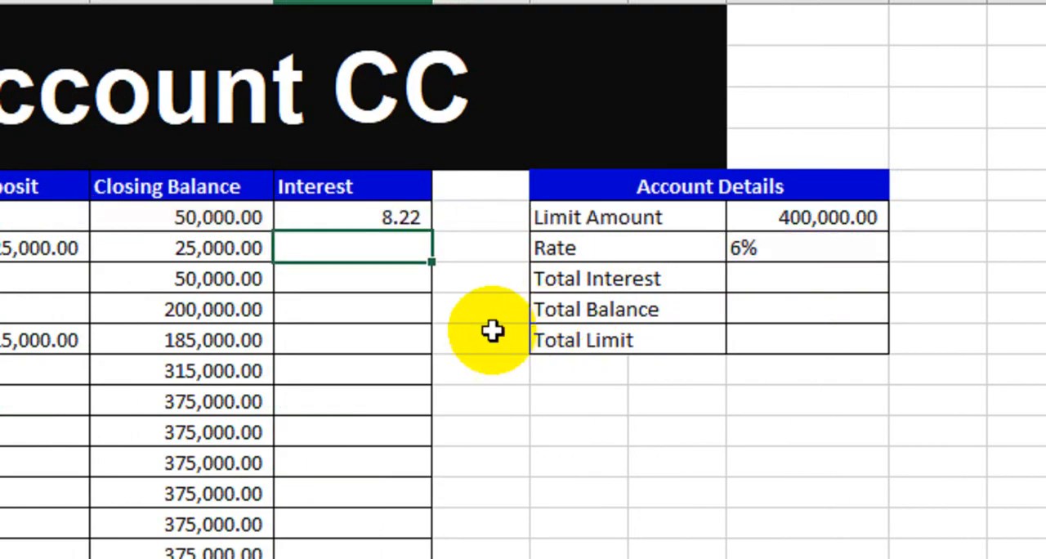
- Fill the interest formula from G6 down the Interest column through the ledger's last row
left_click(373, 221)
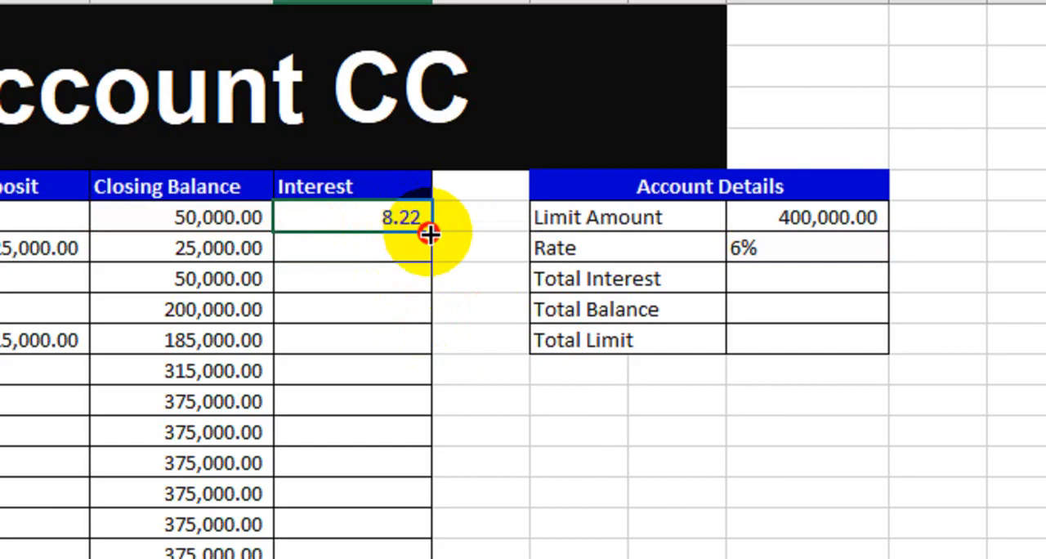
left_click_drag(428, 232, 407, 459)
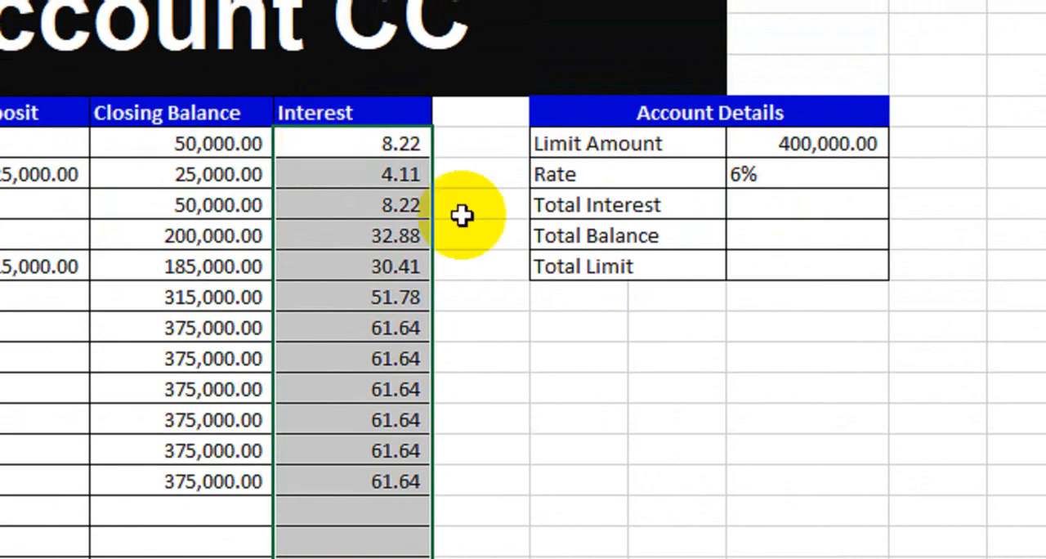
- Right-align the Account Details values in K6:K10
left_click(751, 212)
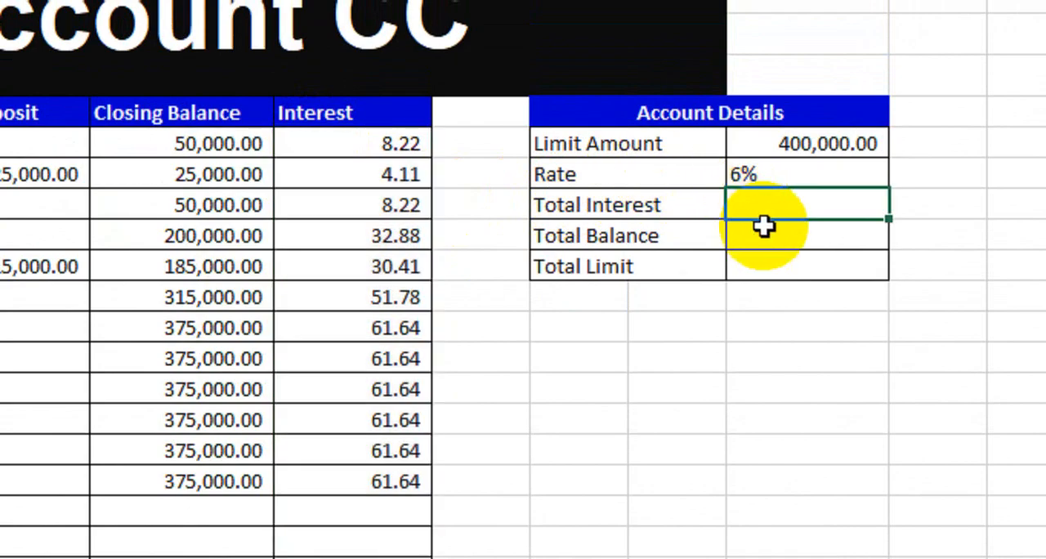
left_click_drag(786, 147, 785, 266)
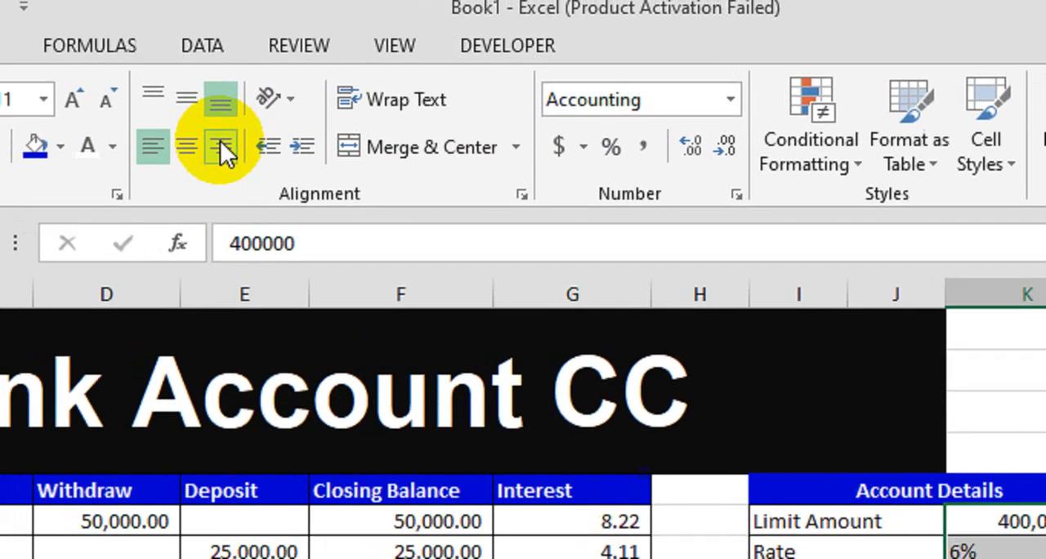
left_click(222, 145)
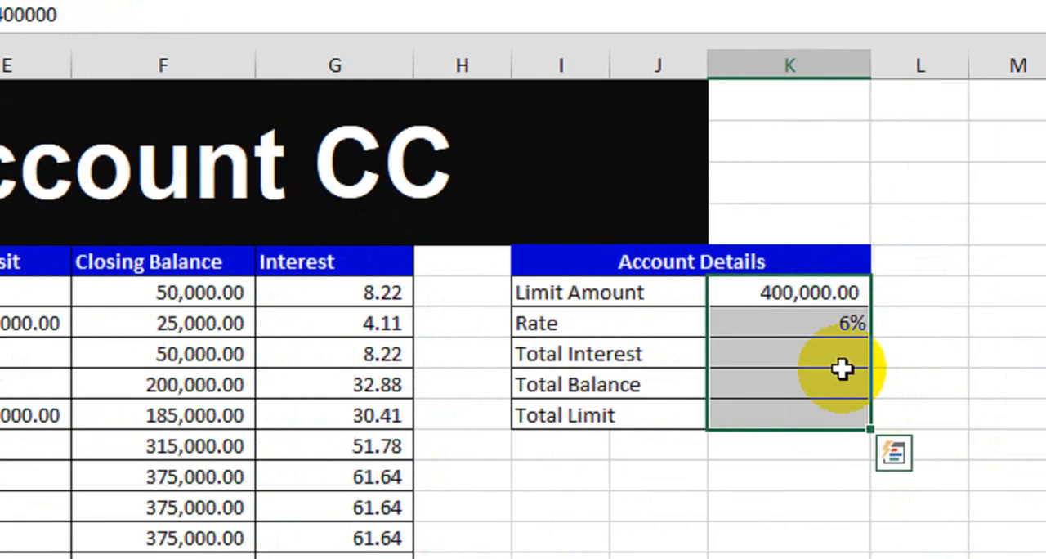
- Calculate Total Interest in K8 with the formula =SUM(G6:G20) over the Interest column
left_click(965, 397)
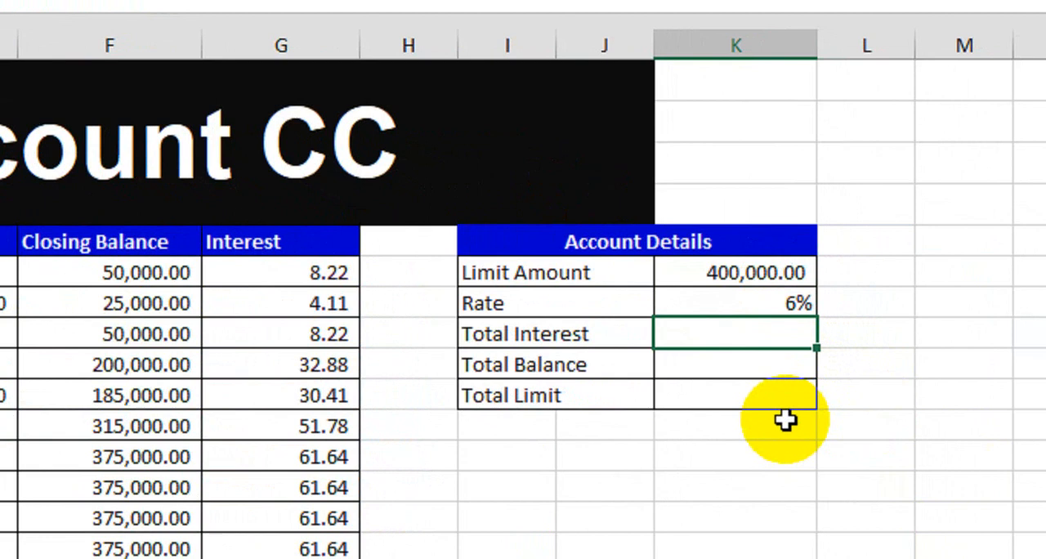
type("=sum")
key("Tab")
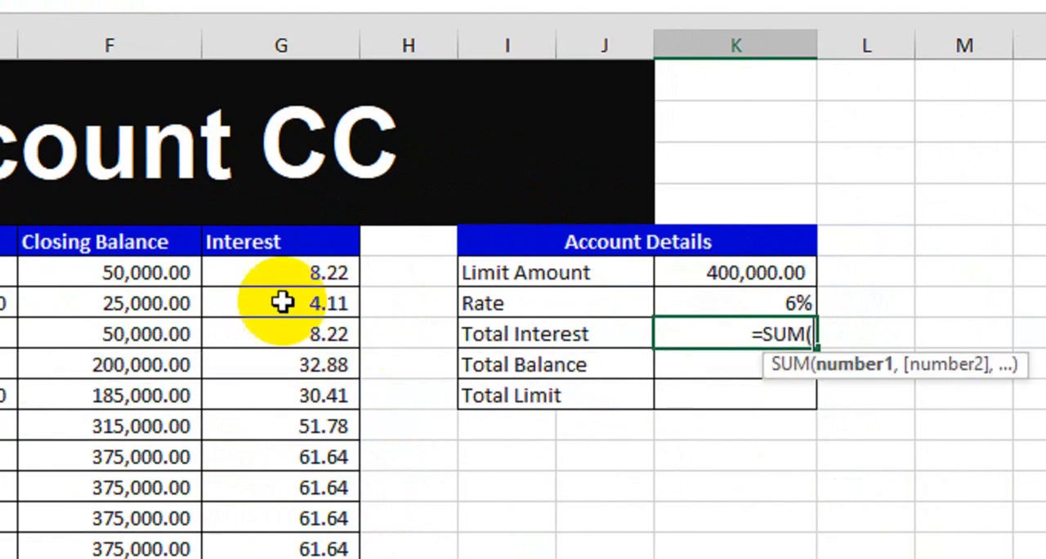
left_click_drag(283, 273, 281, 558)
left_click_drag(280, 512, 281, 555)
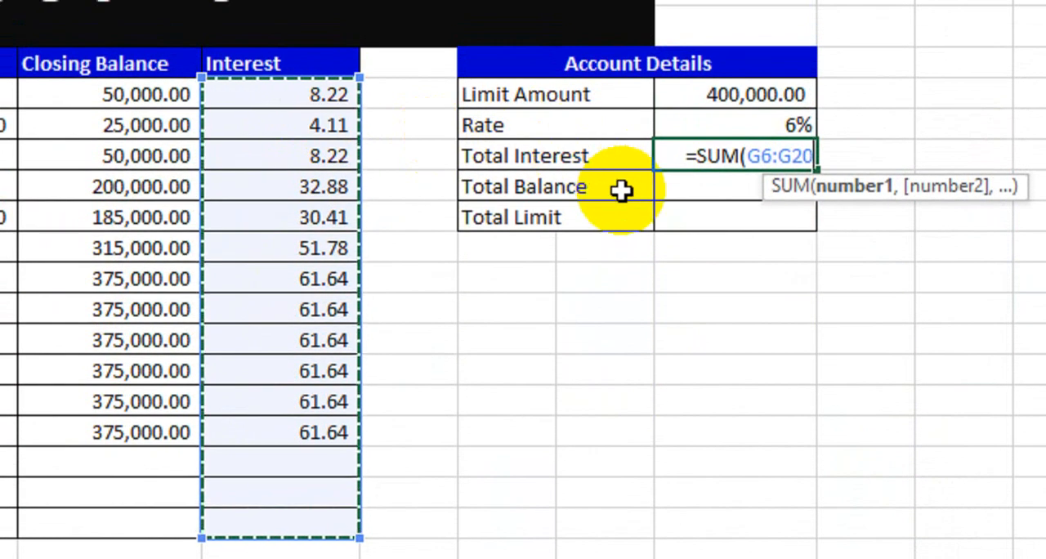
type(")")
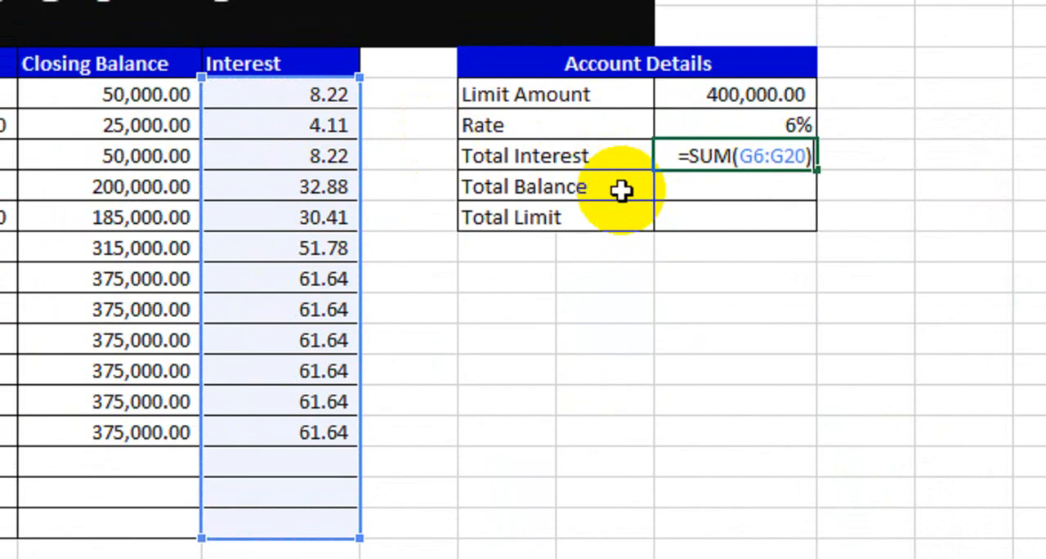
key("Return")
left_click(759, 156)
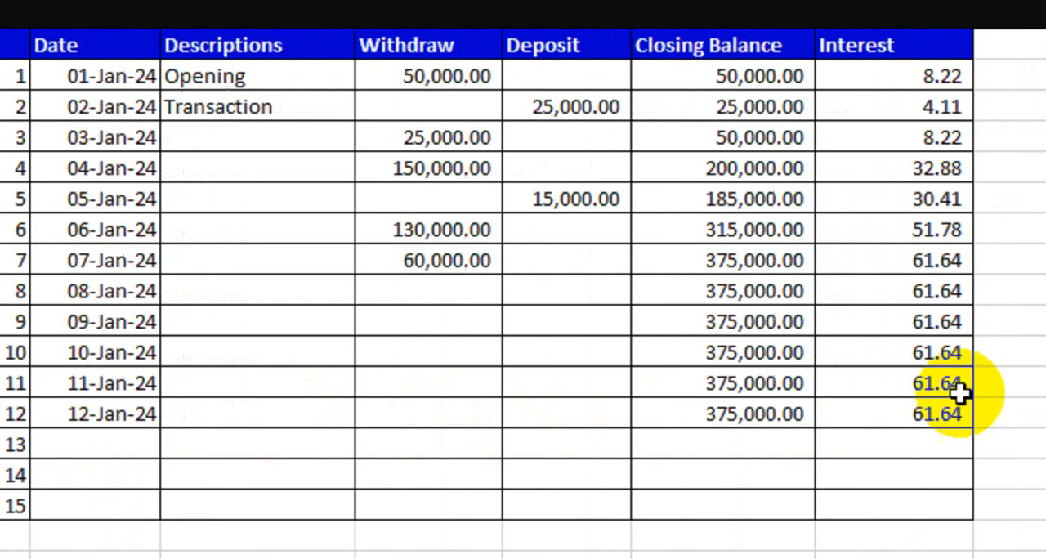
- Calculate Total Balance in K9 with =SUM(D6:D20,E6:E20) over the Withdraw and Deposit columns
left_click(824, 175)
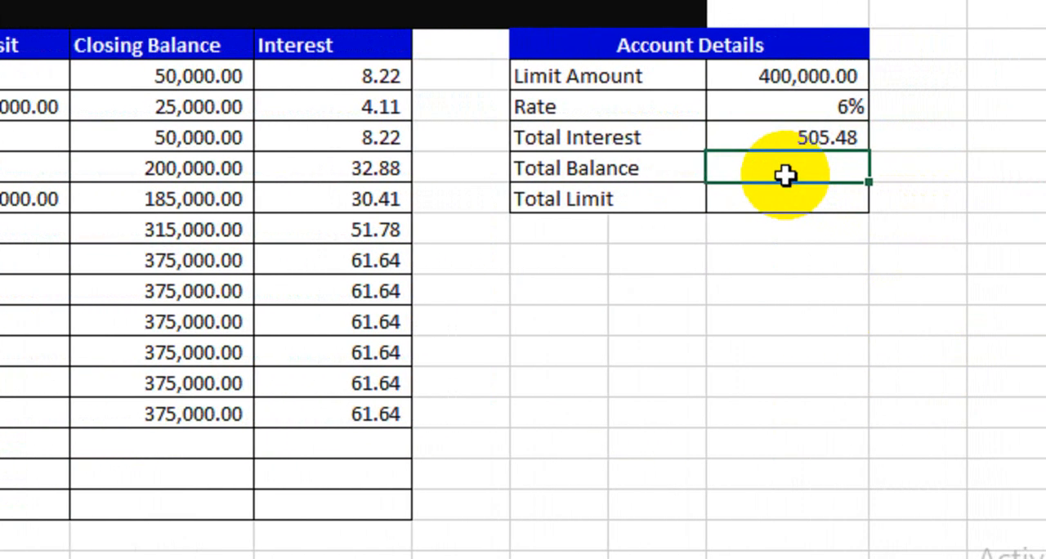
type("=sum")
key("Tab")
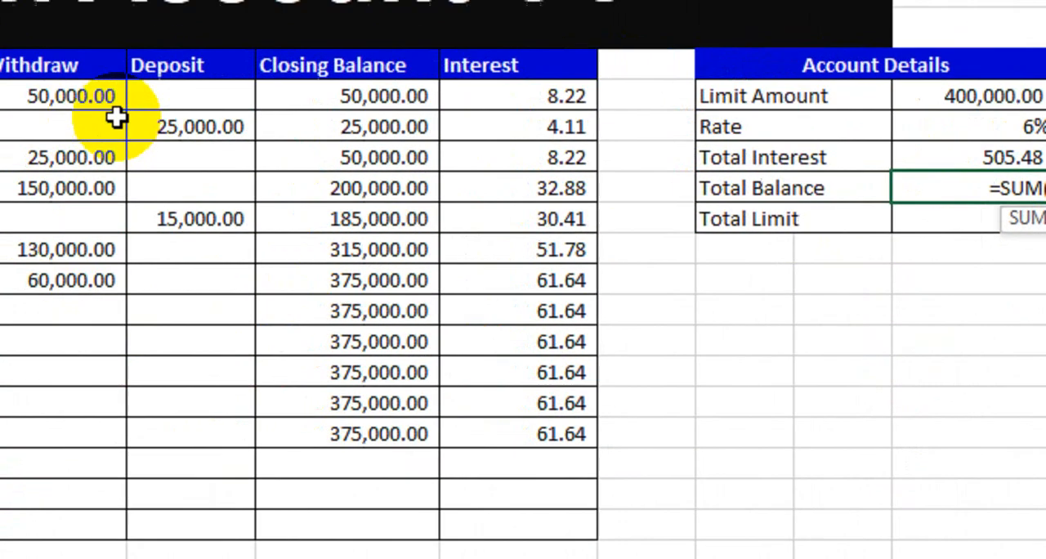
left_click_drag(115, 117, 271, 556)
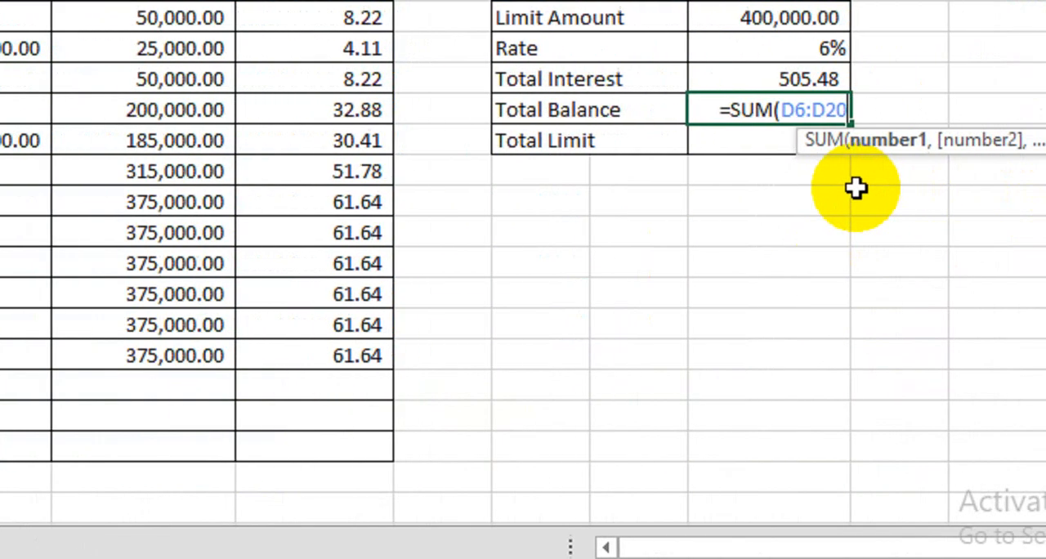
type(",")
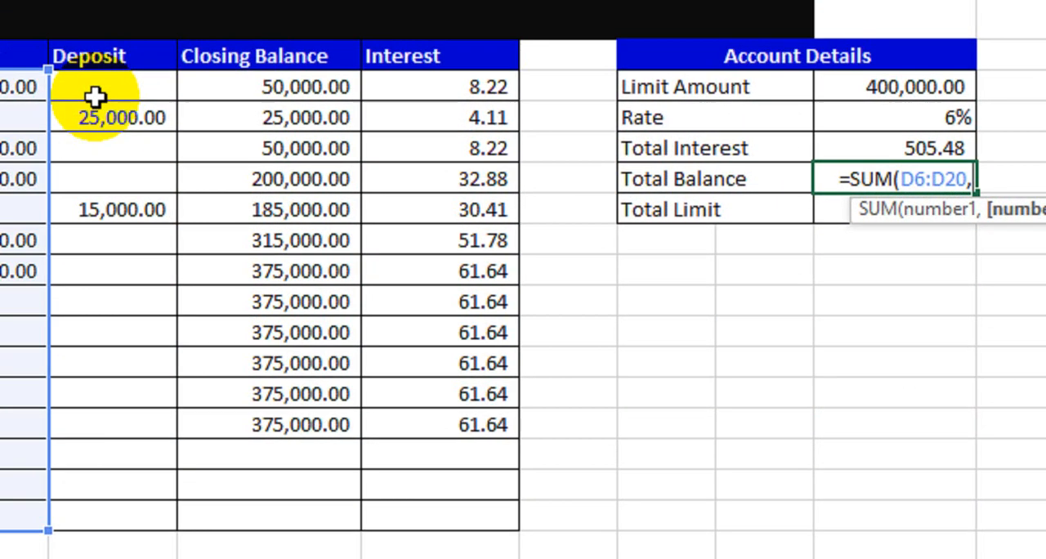
left_click_drag(93, 98, 258, 471)
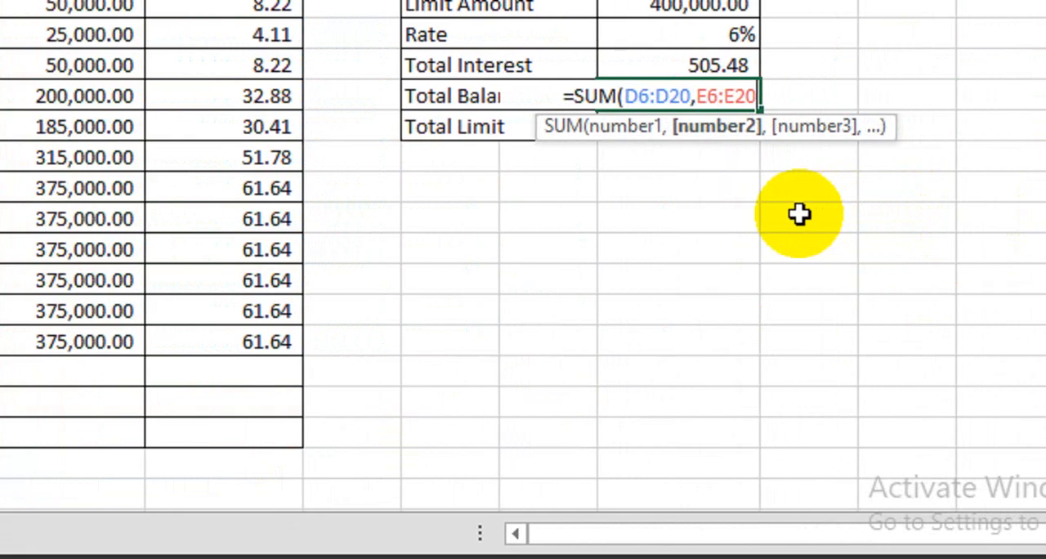
type(")")
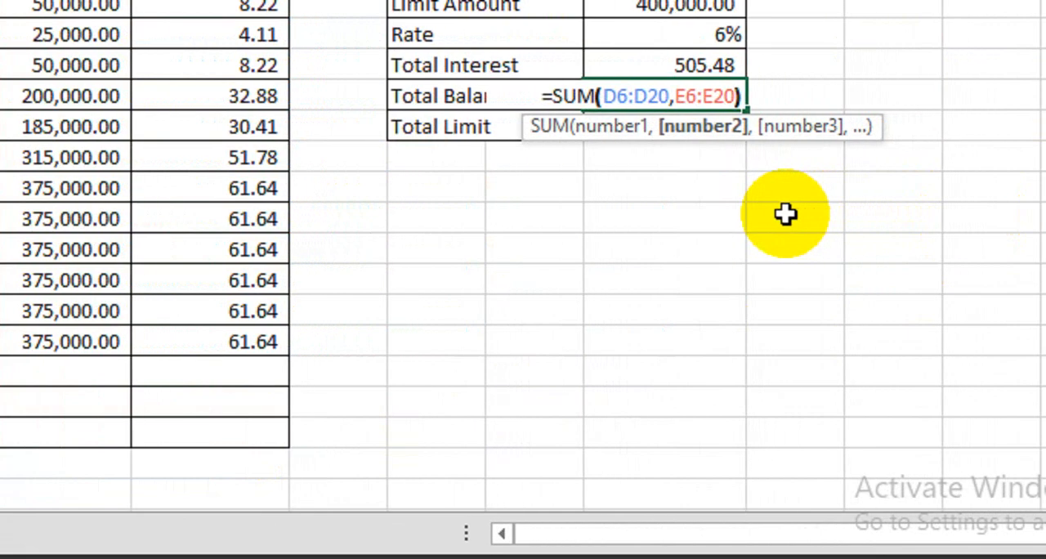
key("Return")
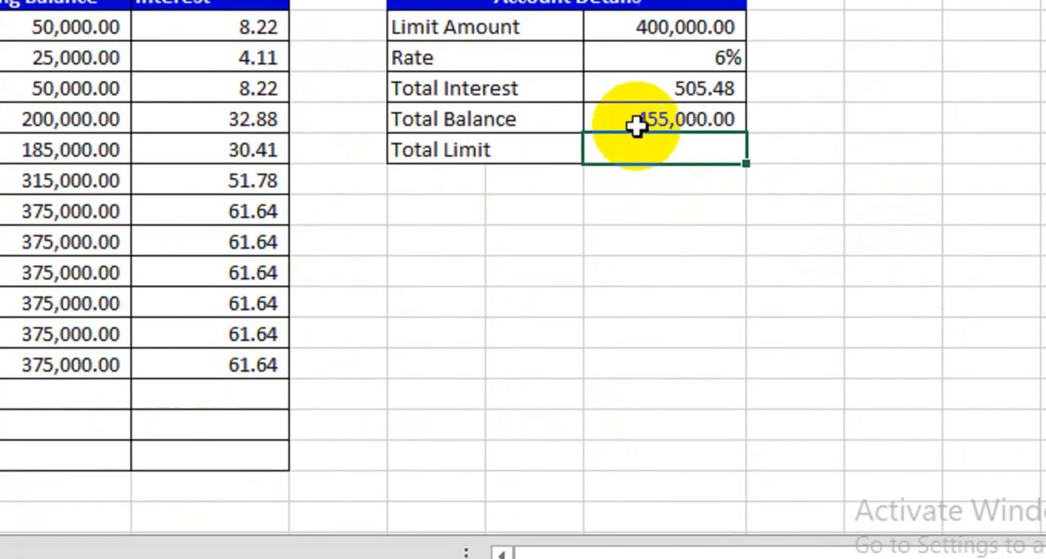
left_click(635, 102)
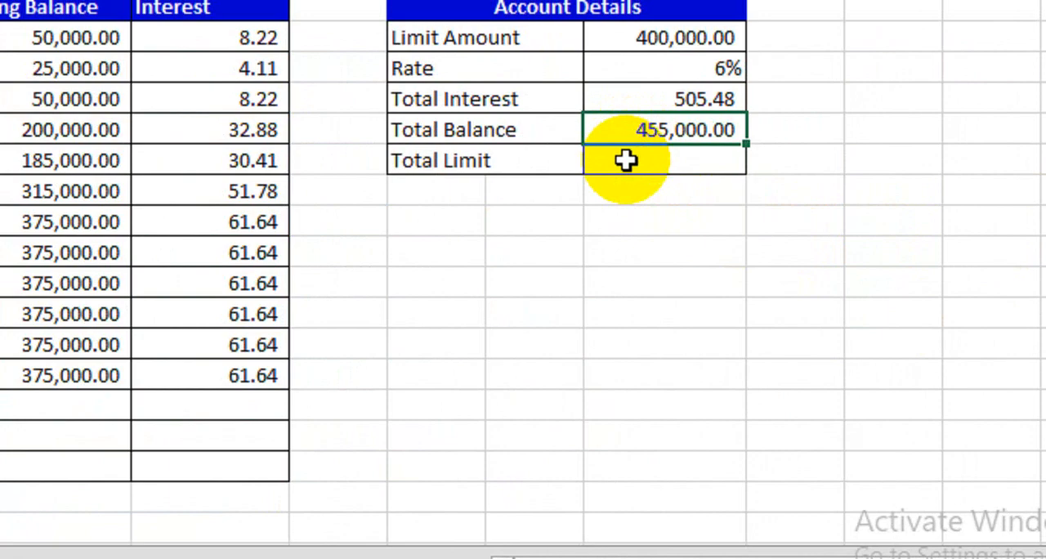
left_click(628, 164)
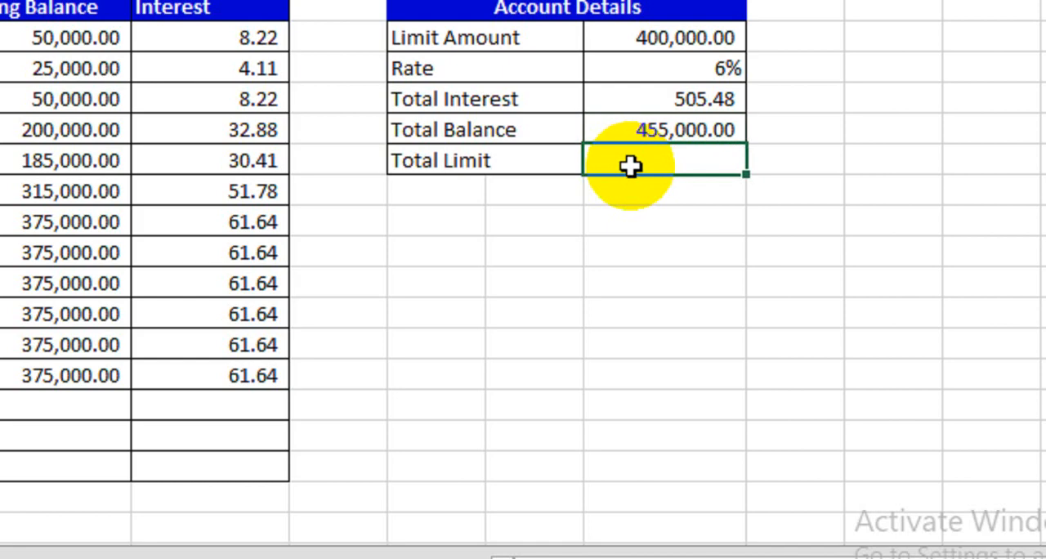
type("=")
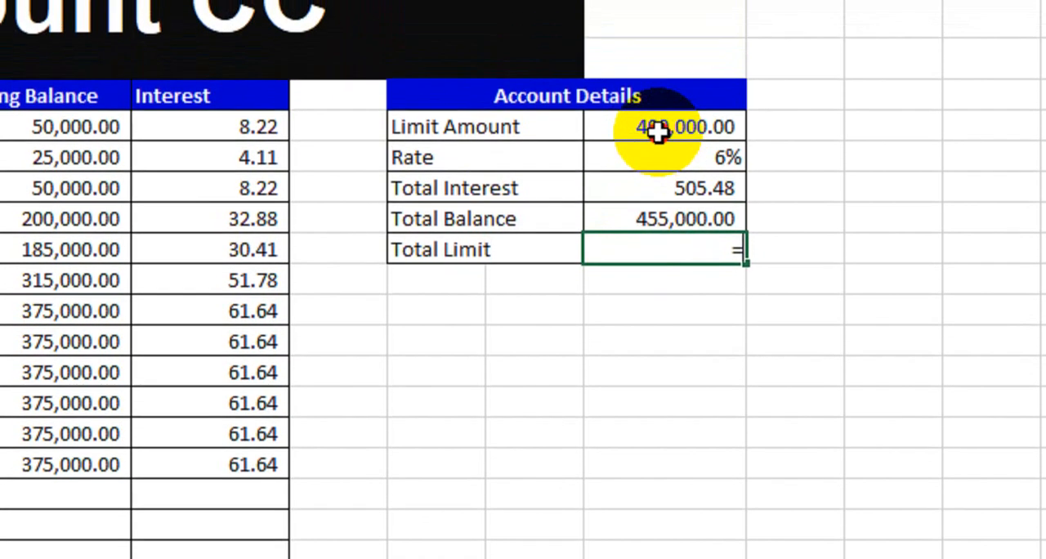
left_click(654, 42)
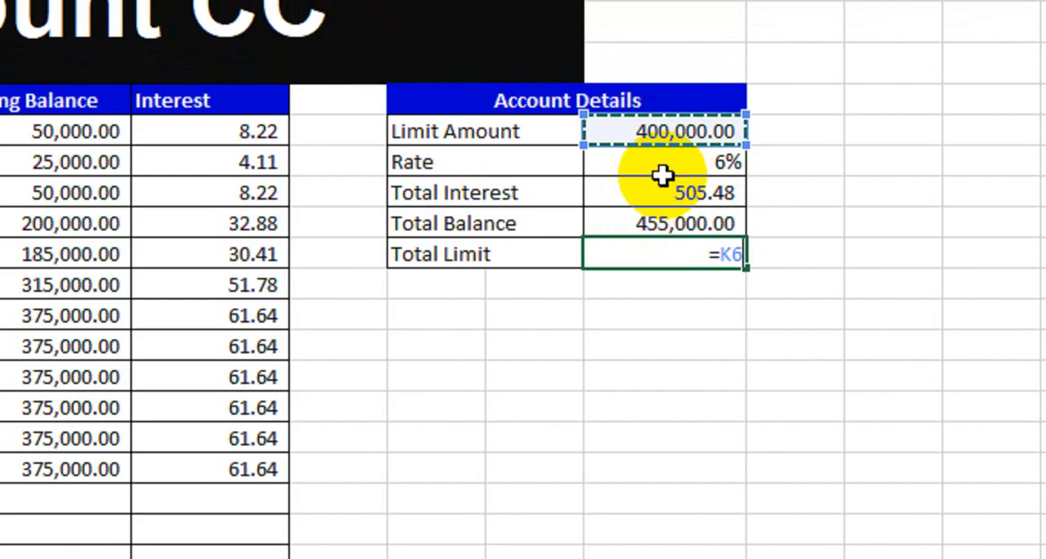
key("BackSpace")
key("BackSpace")
key("BackSpace")
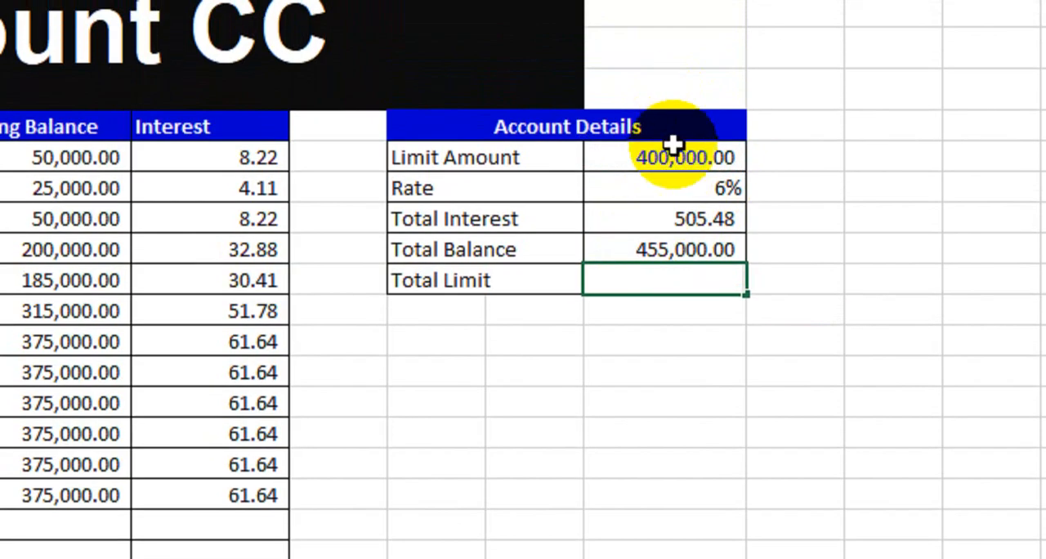
- Set the Limit Amount in K6 of the Account Details table to 4,000,000
left_click(677, 131)
type("4")
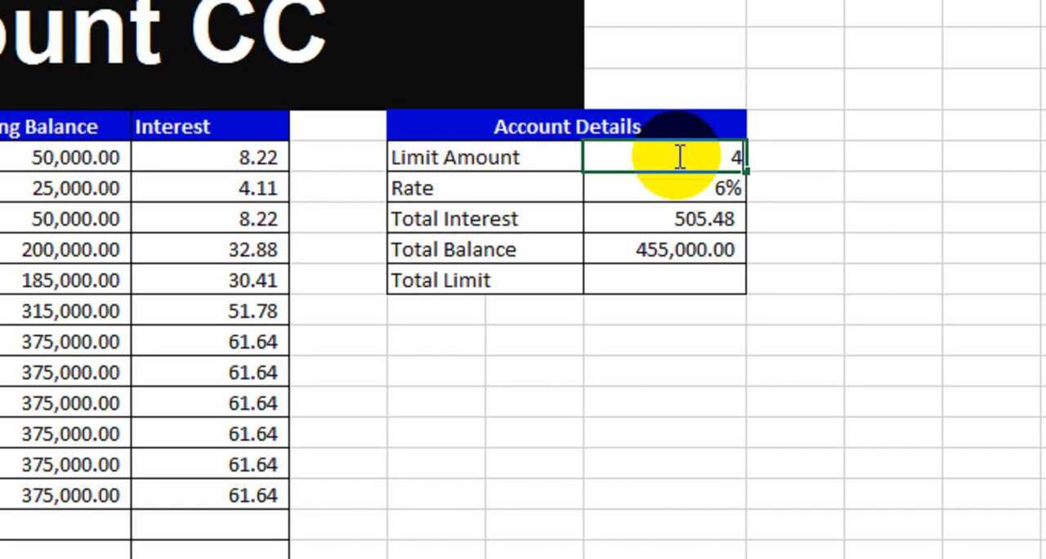
type(",000,000")
key("Return")
- Calculate Total Limit in K10 with the formula =K6-K9, subtracting Total Balance from Limit Amount
left_click(669, 289)
type("=")
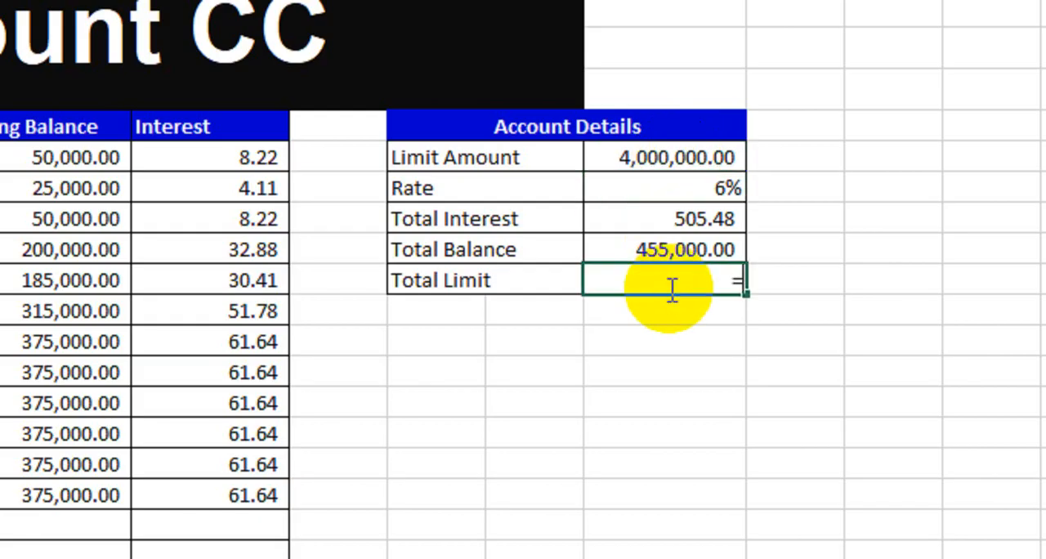
left_click(691, 157)
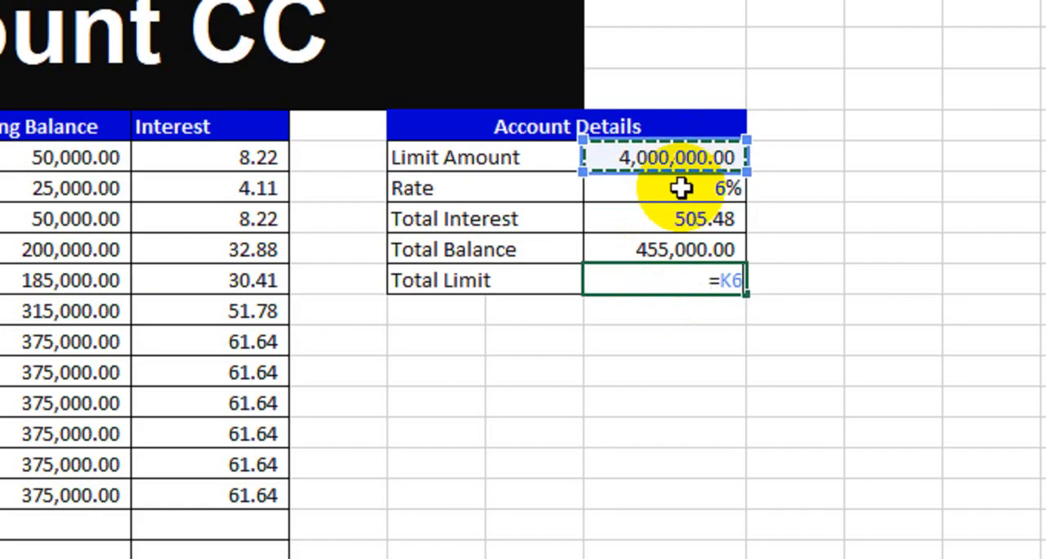
type("-")
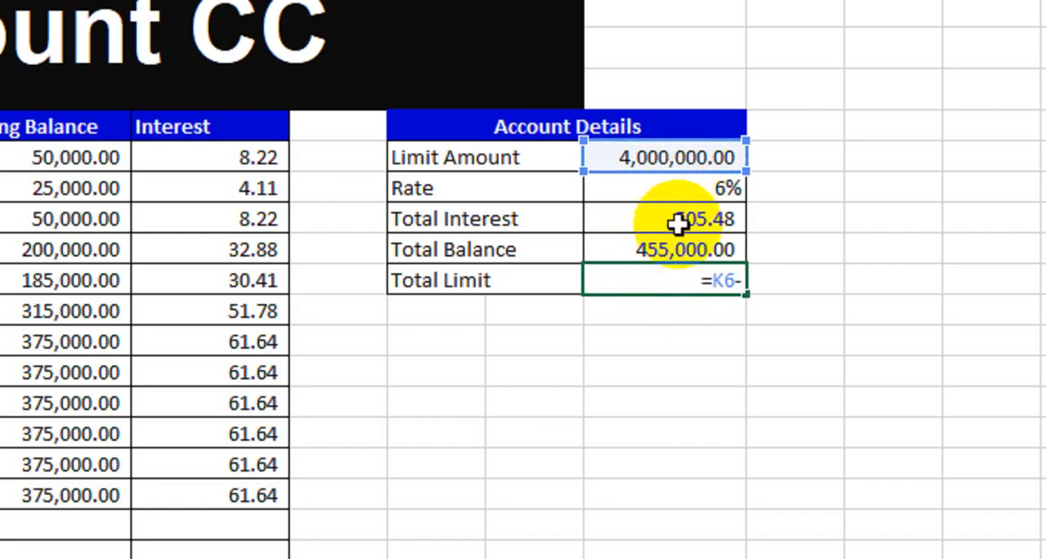
left_click(677, 249)
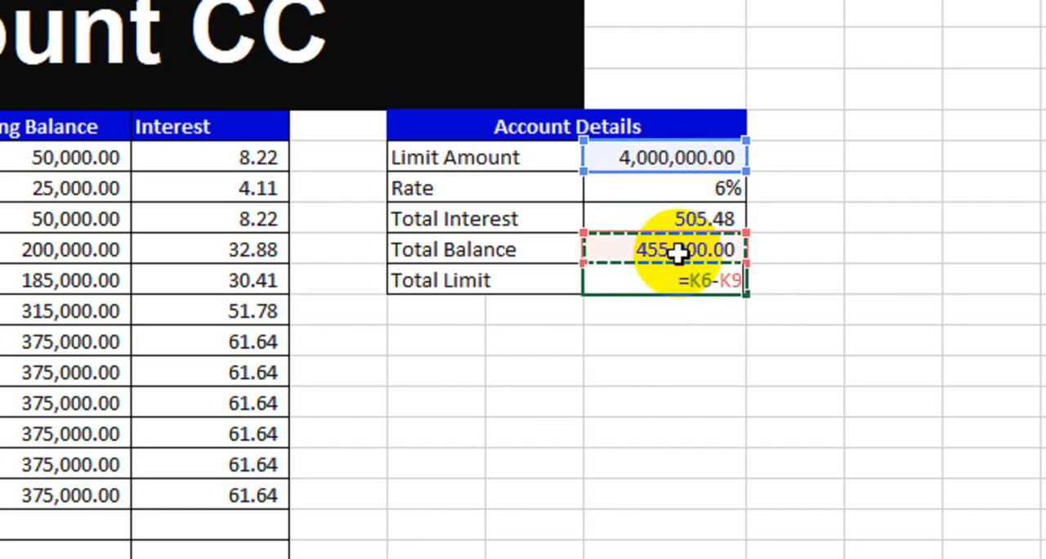
key("Return")
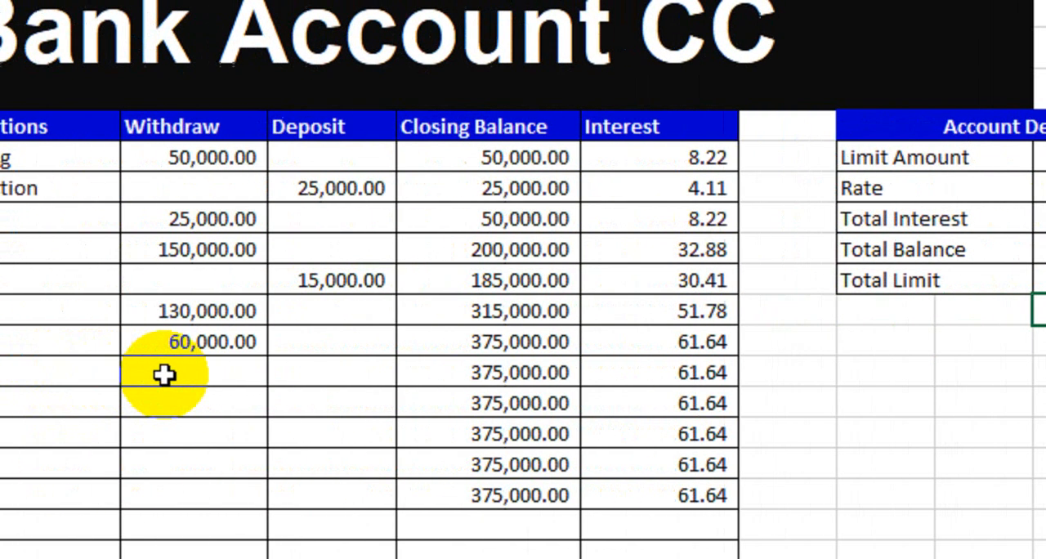
- Enter withdrawals of 500,000 for 08-Jan-24 in D13 and 150,000 for 09-Jan-24 in D14
left_click(273, 380)
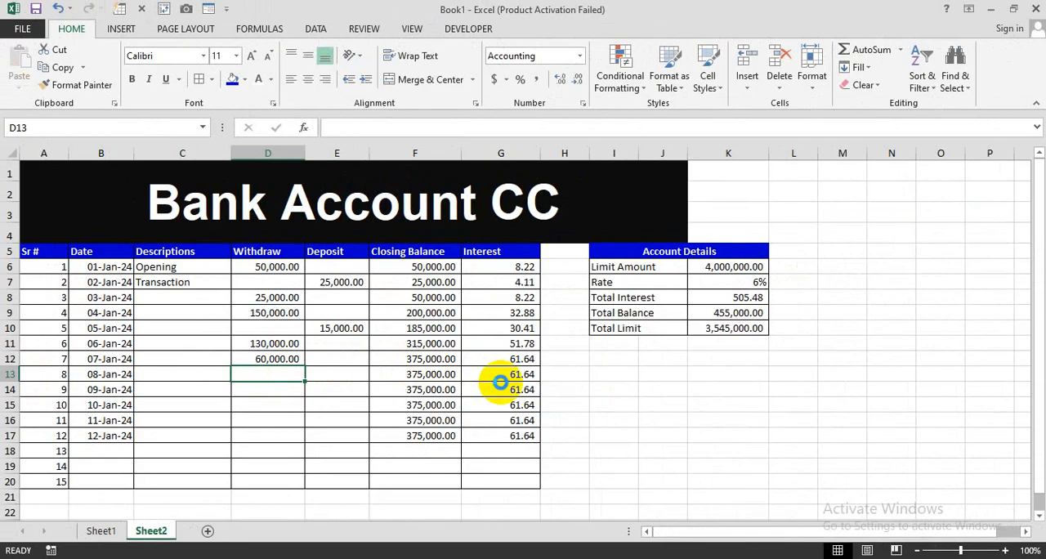
scroll(501, 382, "up", 1)
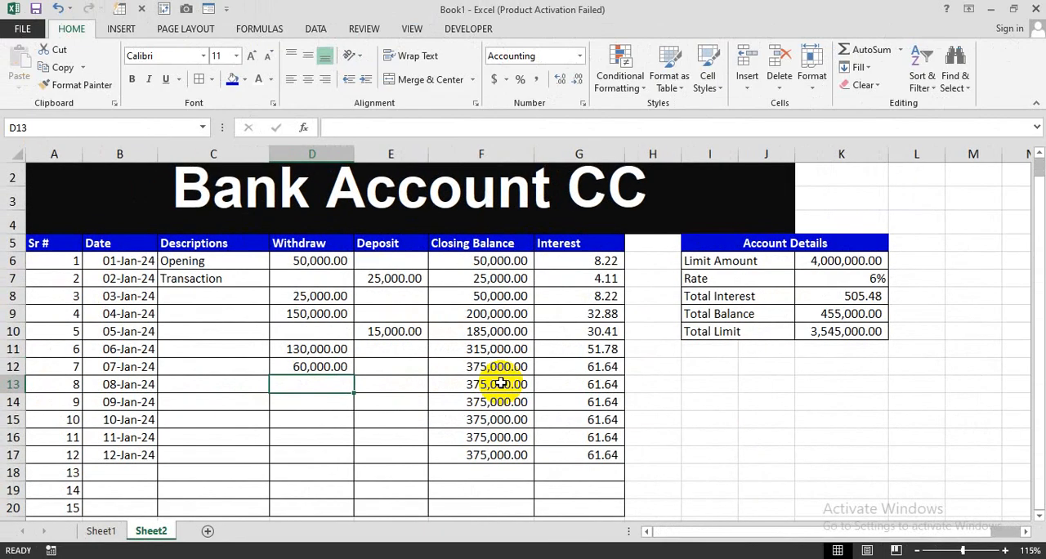
type("500000")
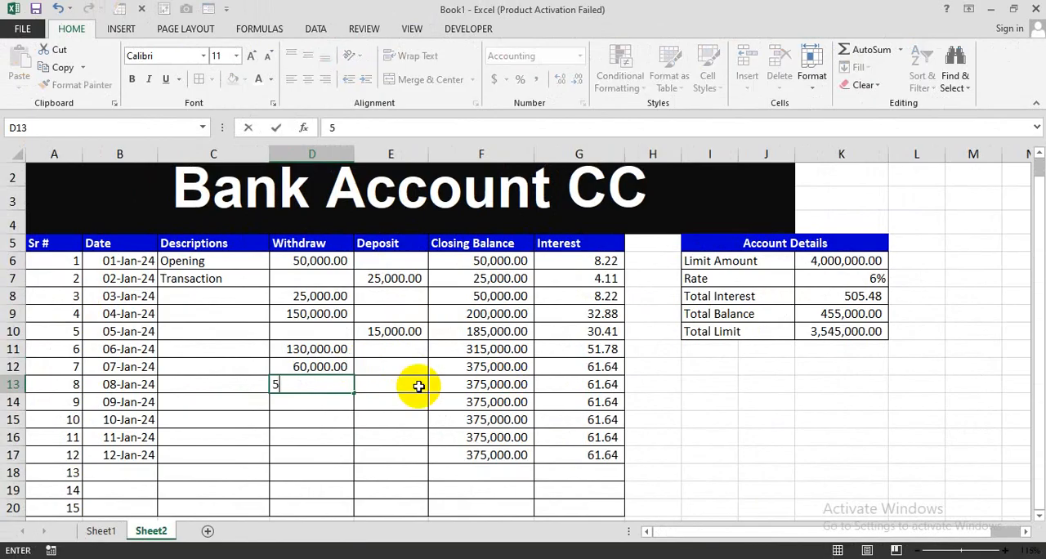
key("Return")
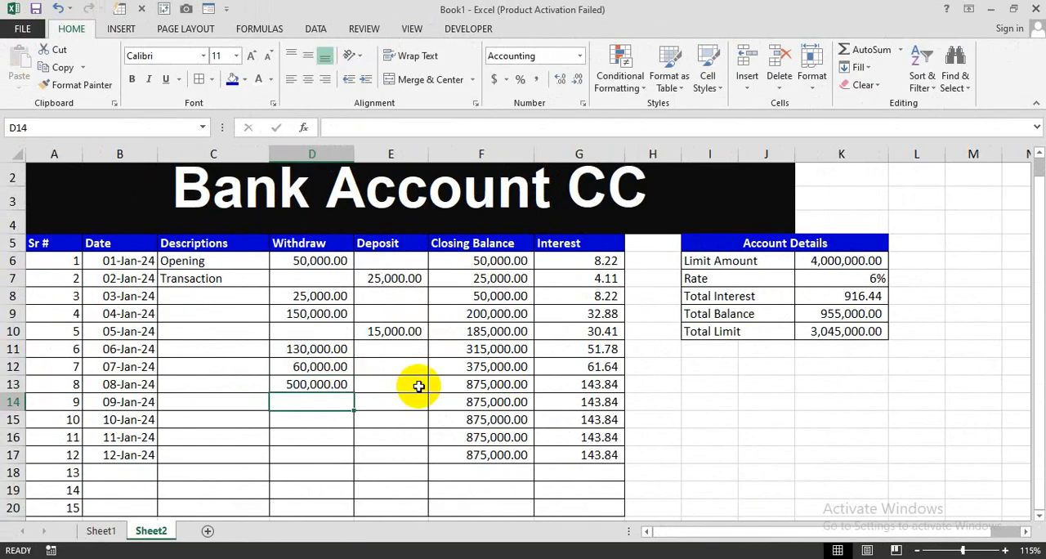
type("150")
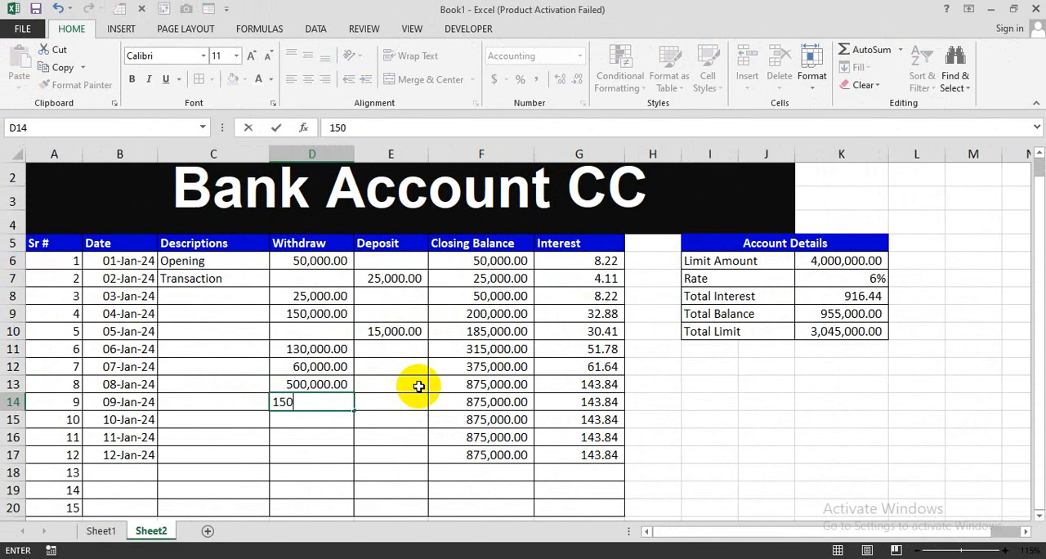
type(",000")
key("Return")
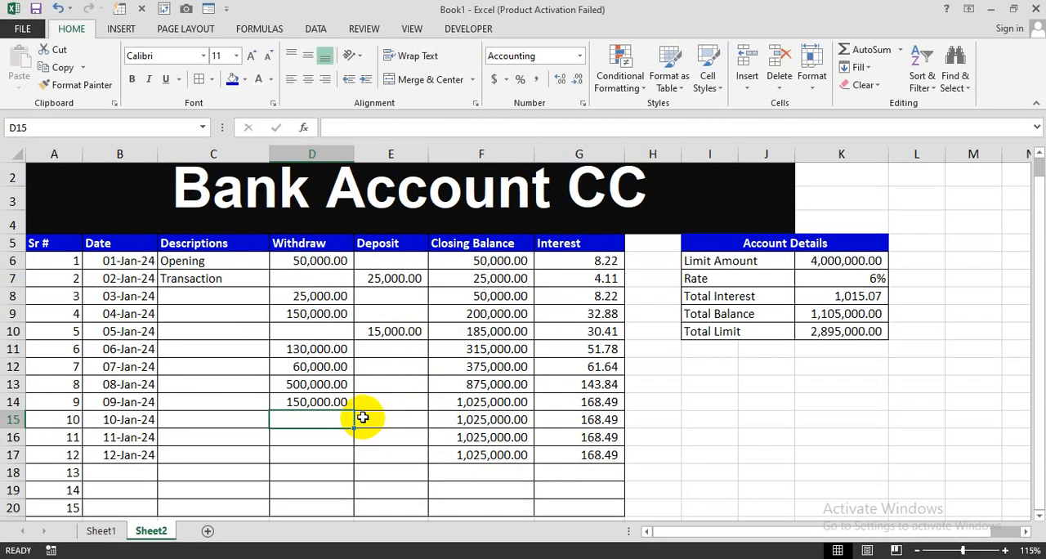
- Change the Limit Amount in K6 to 200,000
left_click(393, 419)
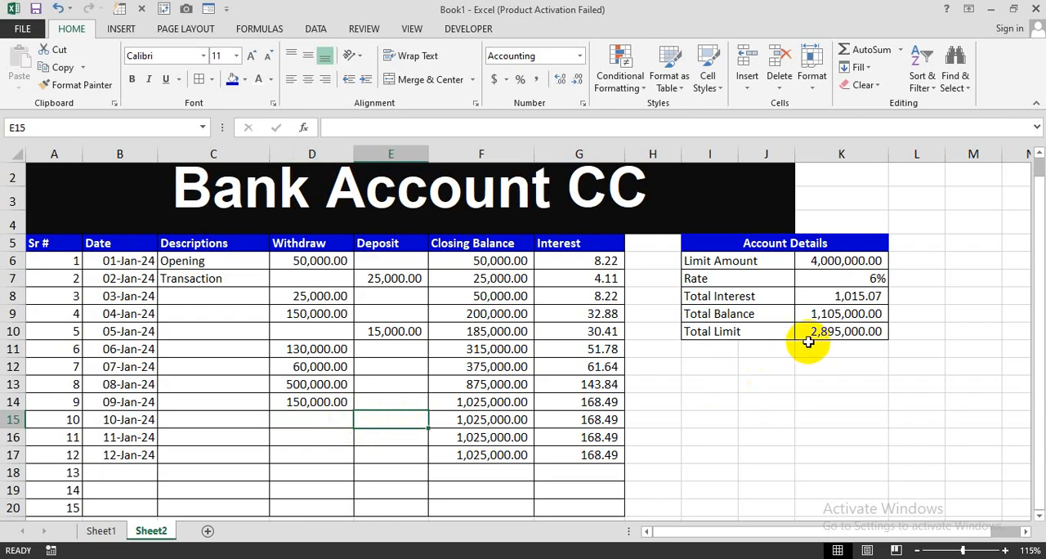
left_click(834, 263)
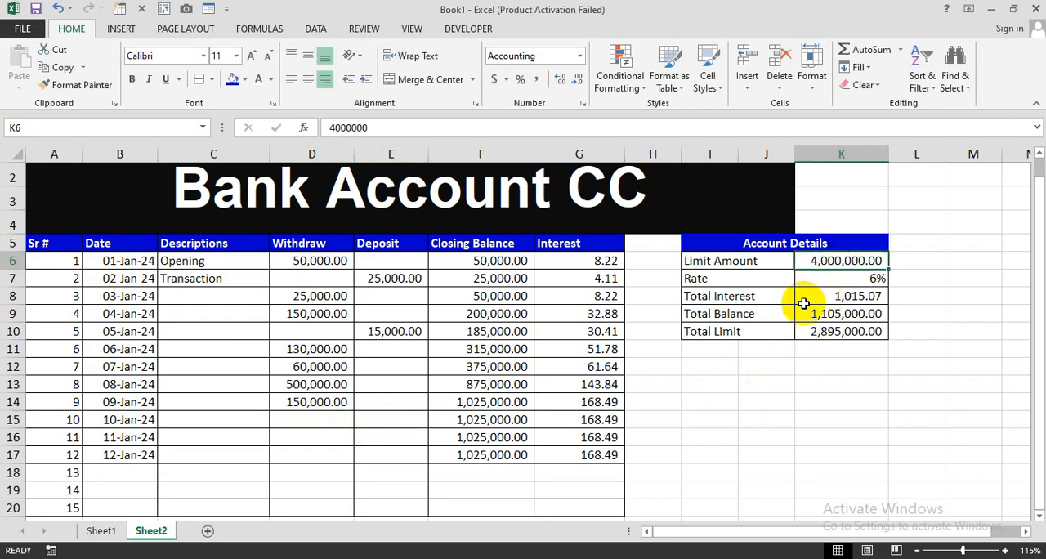
type("200000")
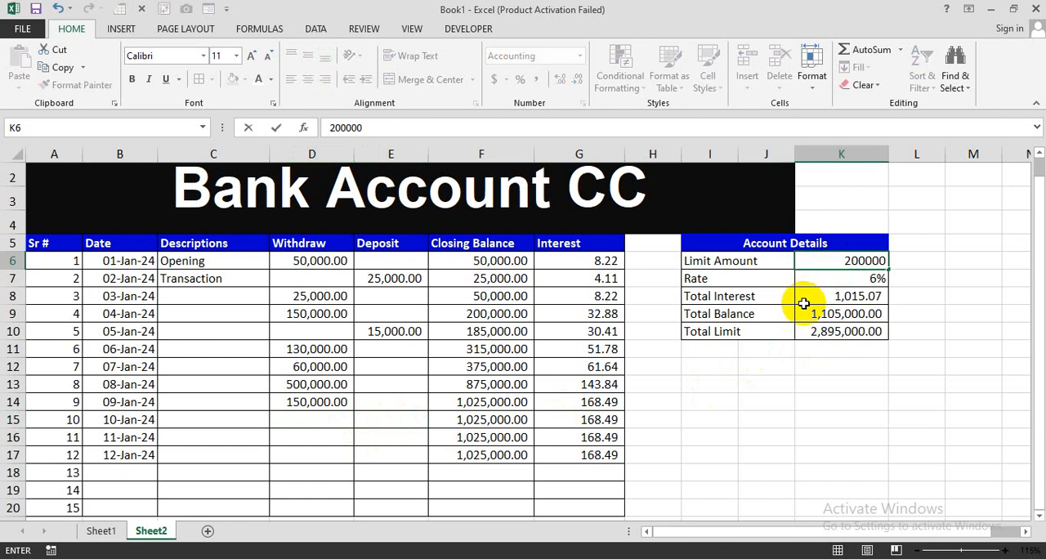
key("Return")
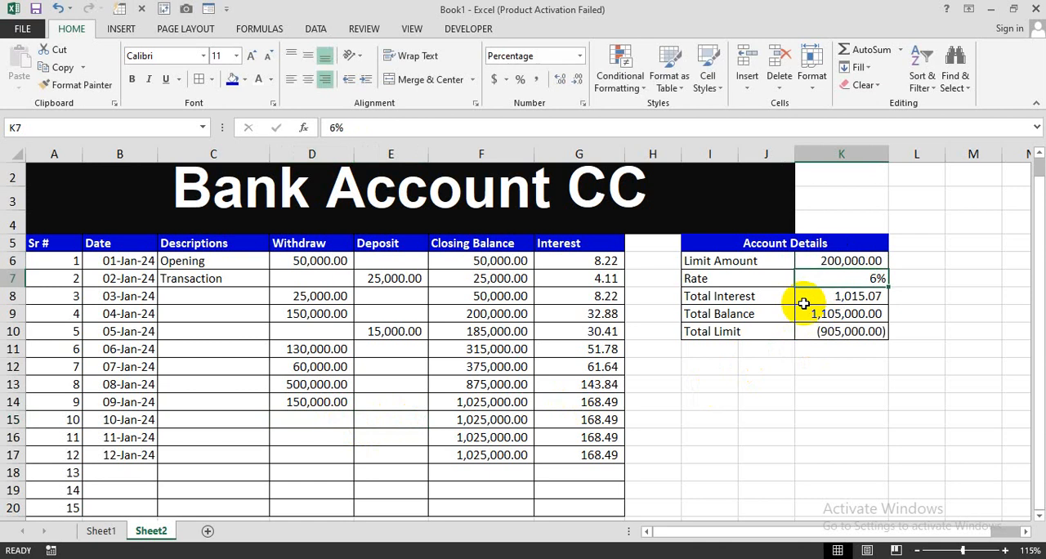
- Set the Limit Amount in K6 to 2,000,000 and check the Total Limit formula in K10
left_click(845, 258)
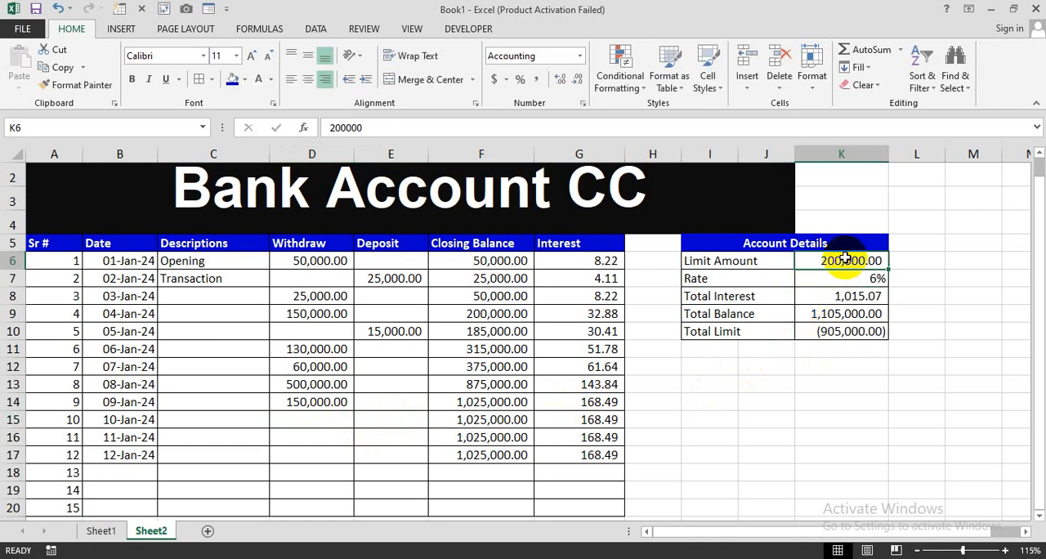
type("2,000,00")
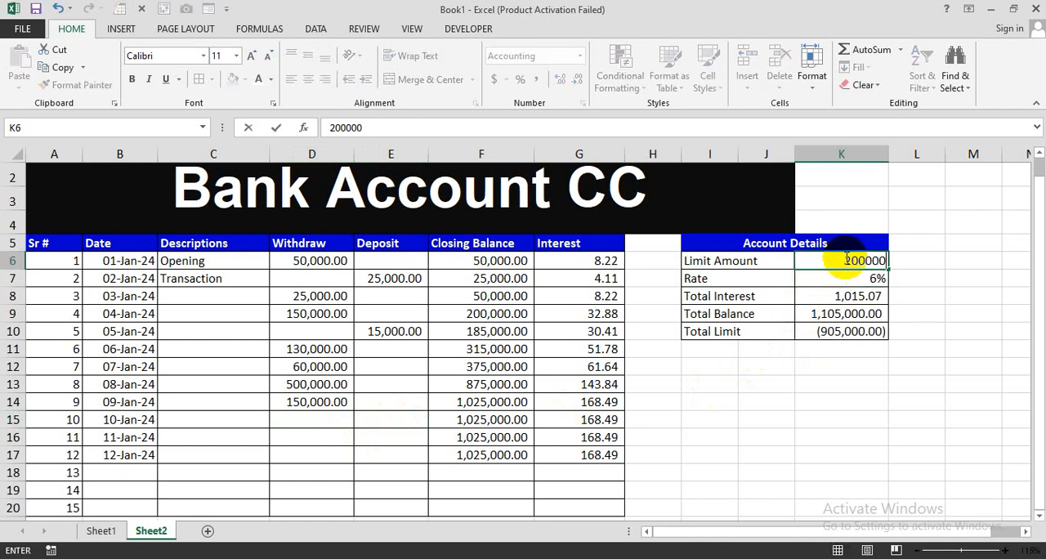
type("0")
key("Return")
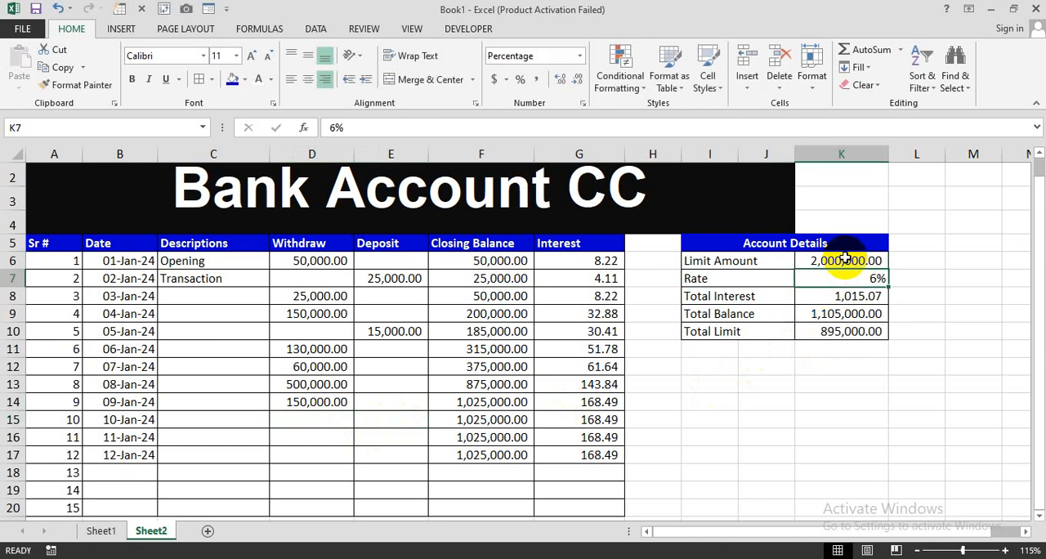
left_click(832, 337)
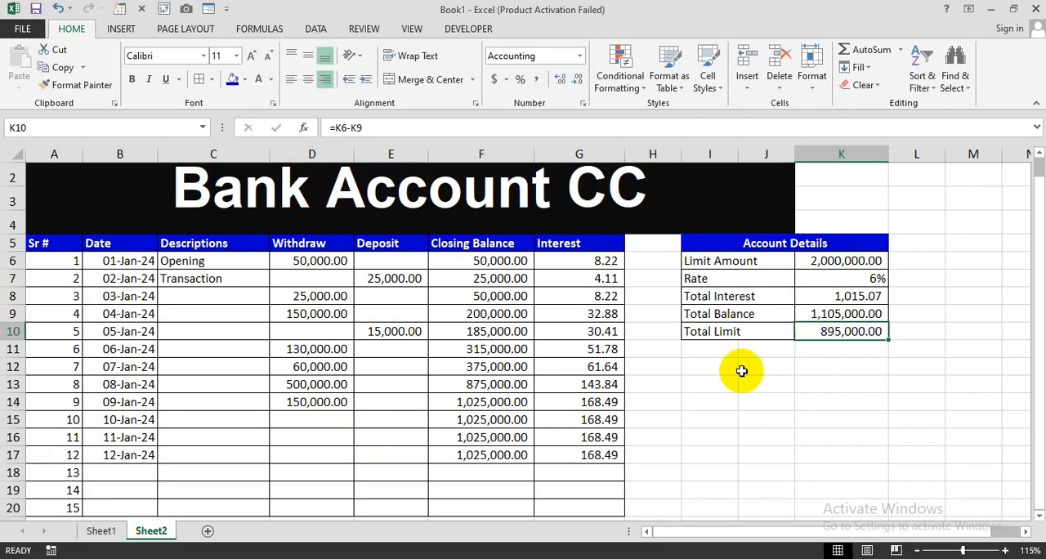
- Enter a deposit of 1,200,000 for 10-Jan-24 in E15 and autofit the Deposit column's width
left_click(414, 423)
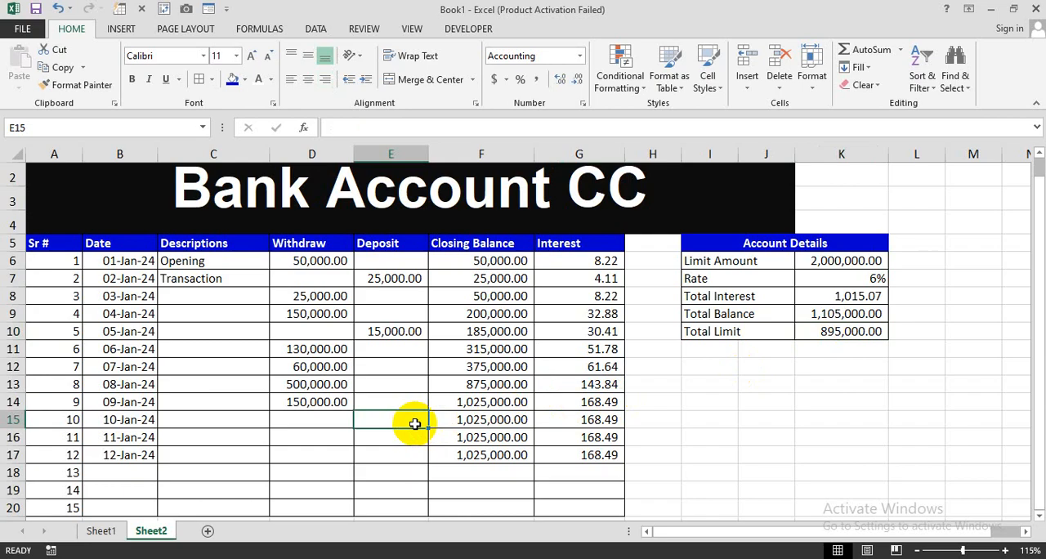
type("120000")
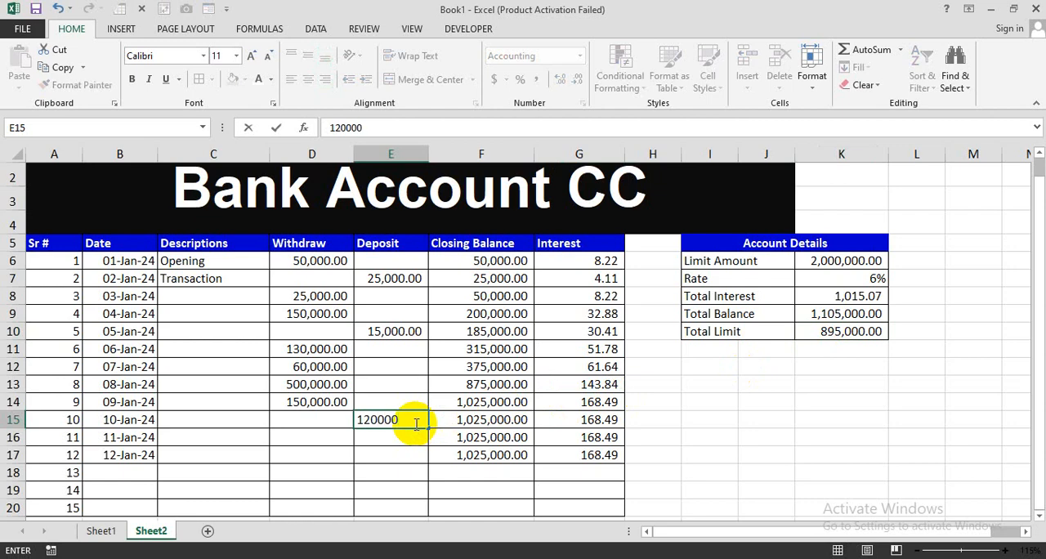
type("0")
key("Return")
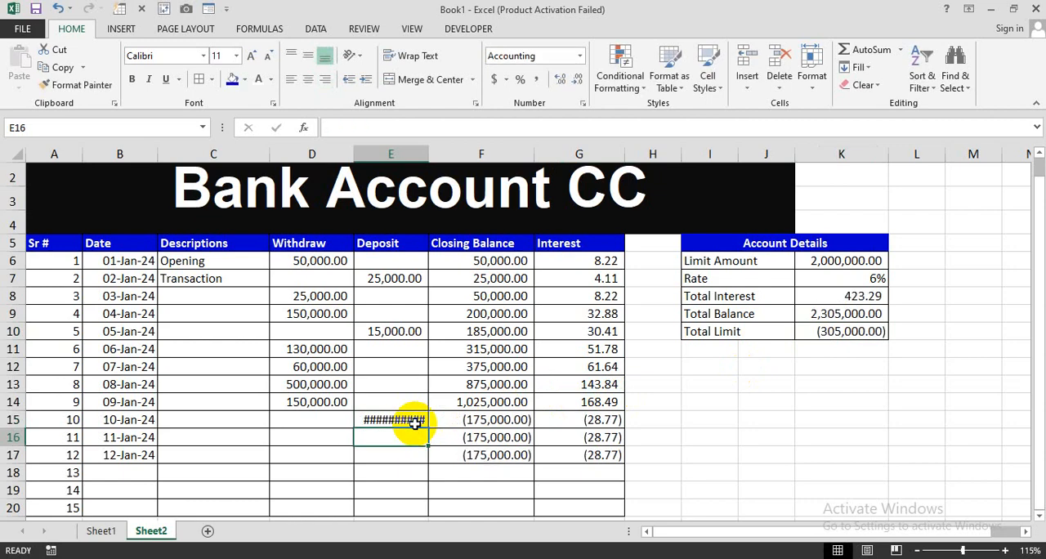
double_click(428, 154)
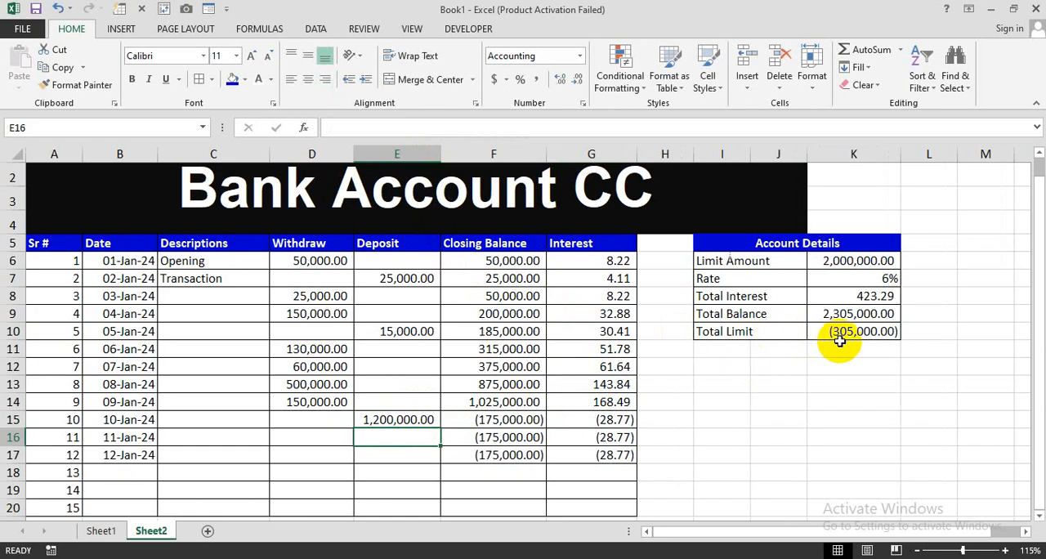
- Enter deposits of 1,500,000 for 11-Jan-24 in E16 and 2,000,000 for 12-Jan-24 in E17
type("1")
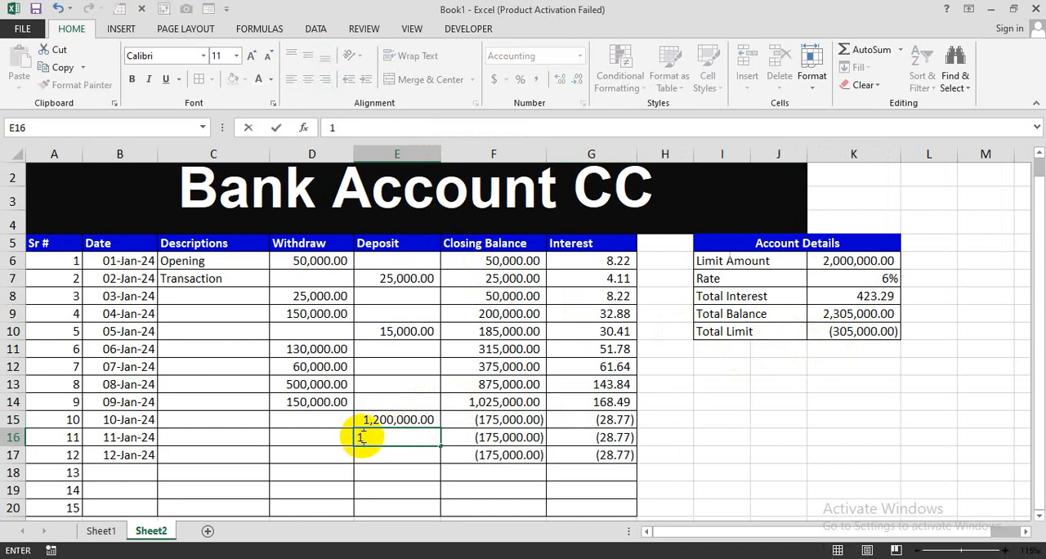
type(",500,000000")
key("Return")
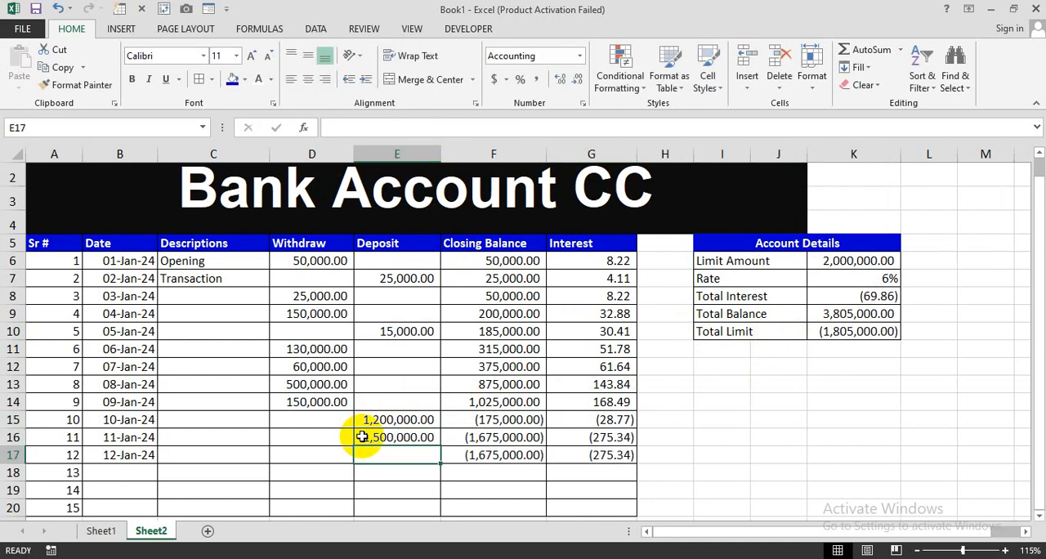
type("2,000,00")
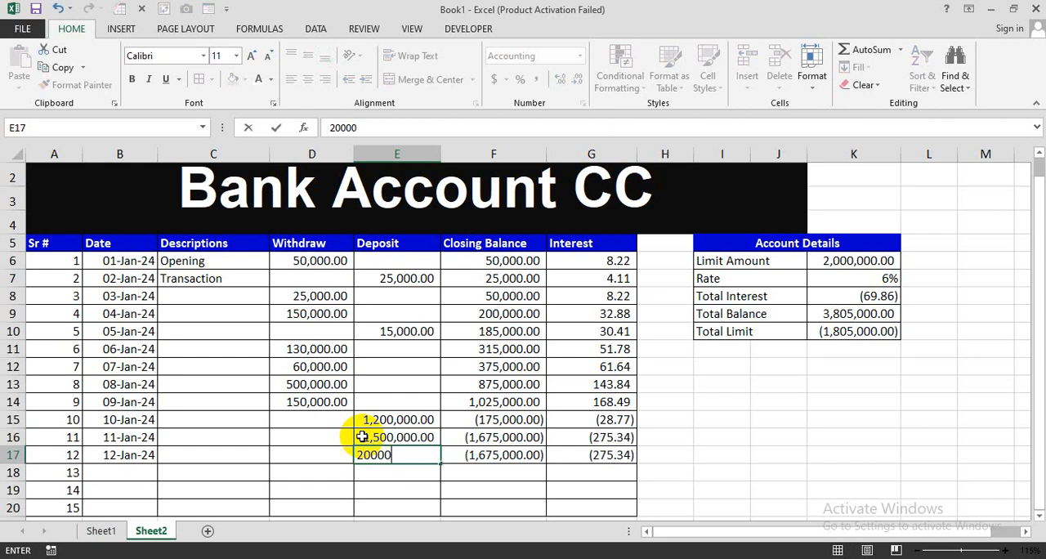
type("0")
key("Return")
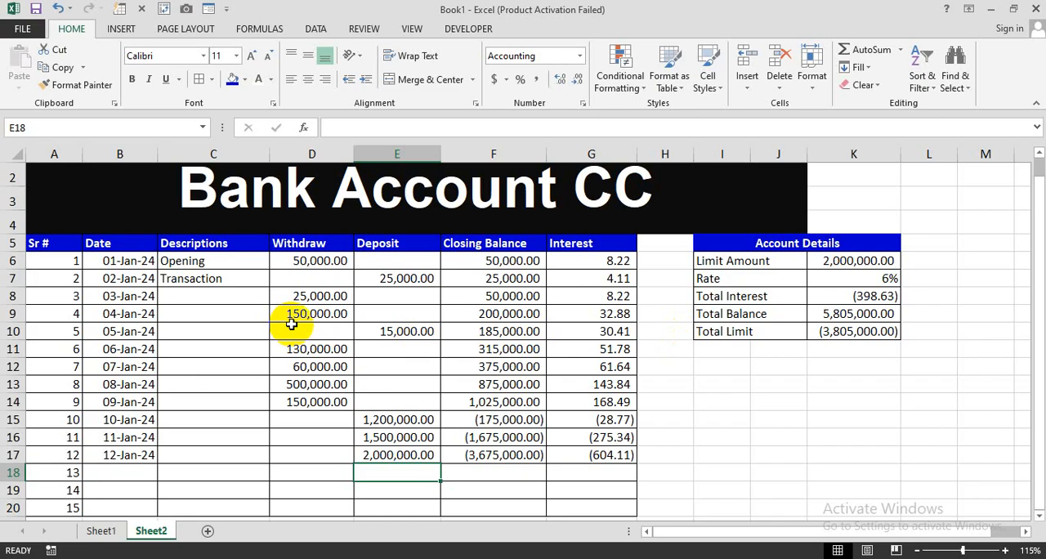
left_click(669, 486)
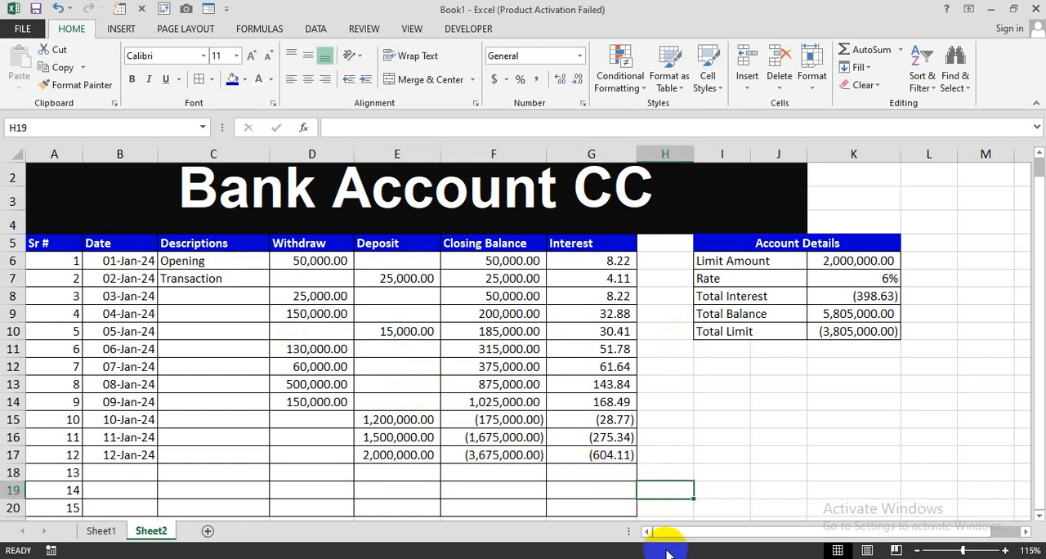